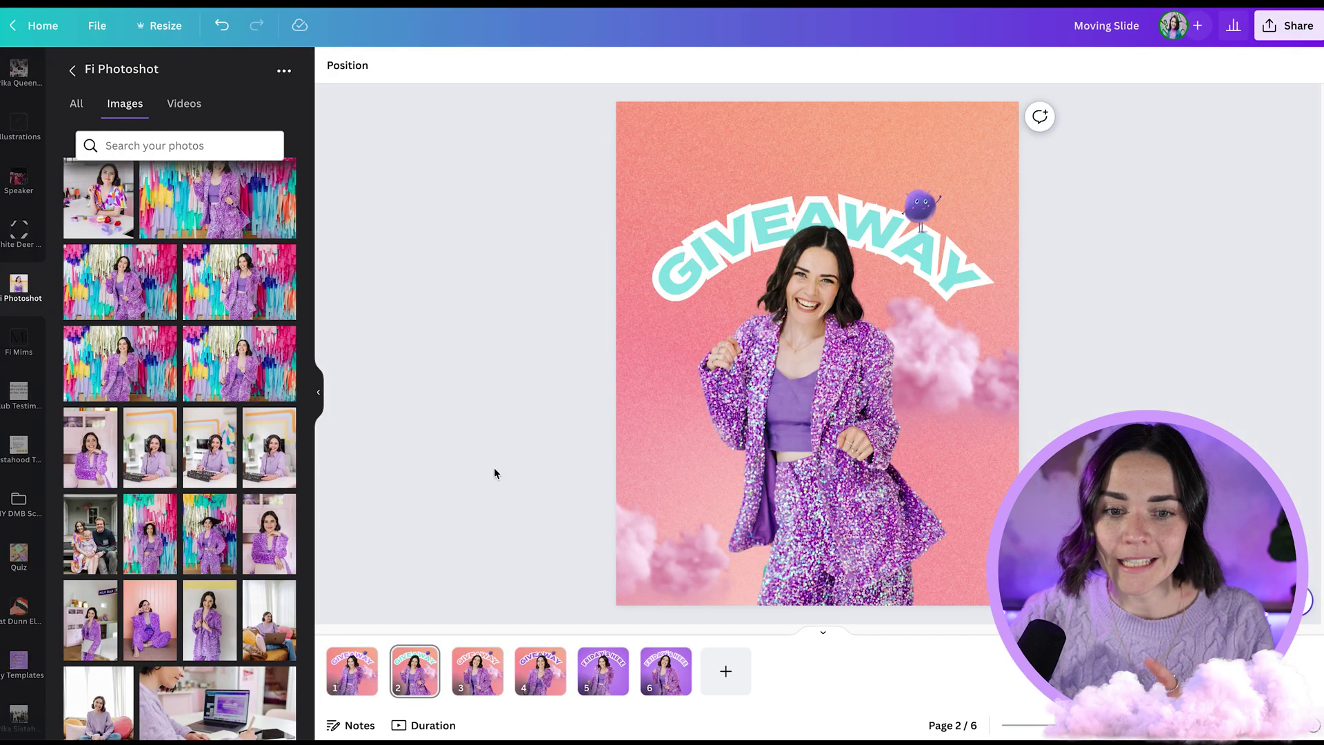
- Flip back and forth through pages 1 to 4, examining the pose and GIVEAWAY text colour on each frame
left_click(352, 688)
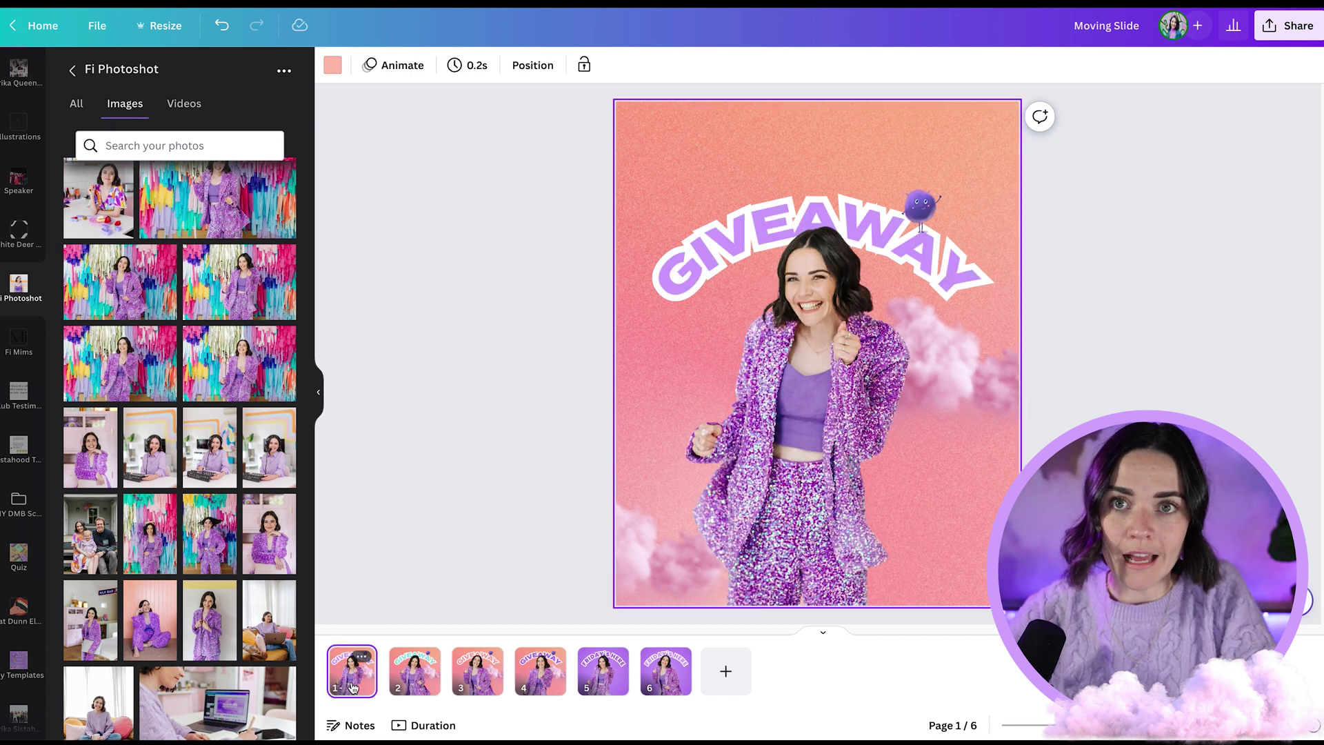
key("Right")
key("Right")
key("Right")
key("Left")
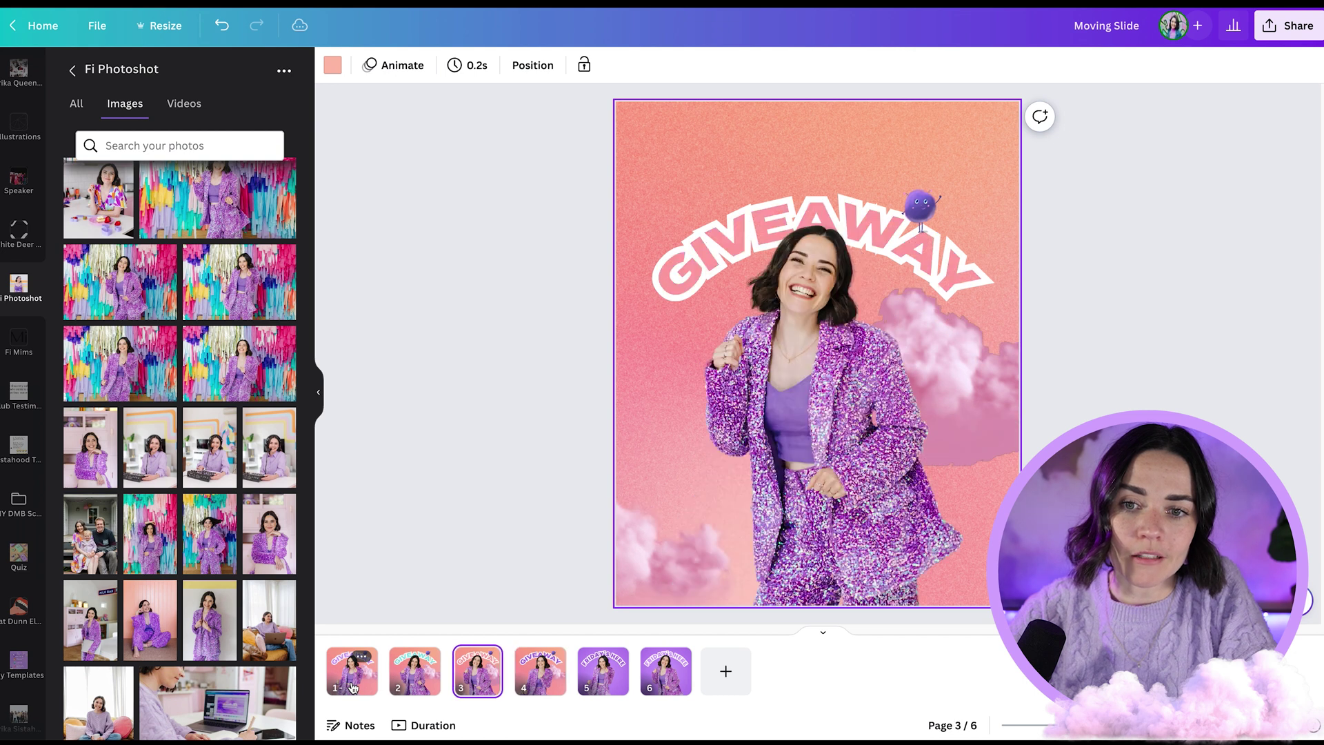
left_click(990, 396)
left_click(562, 399)
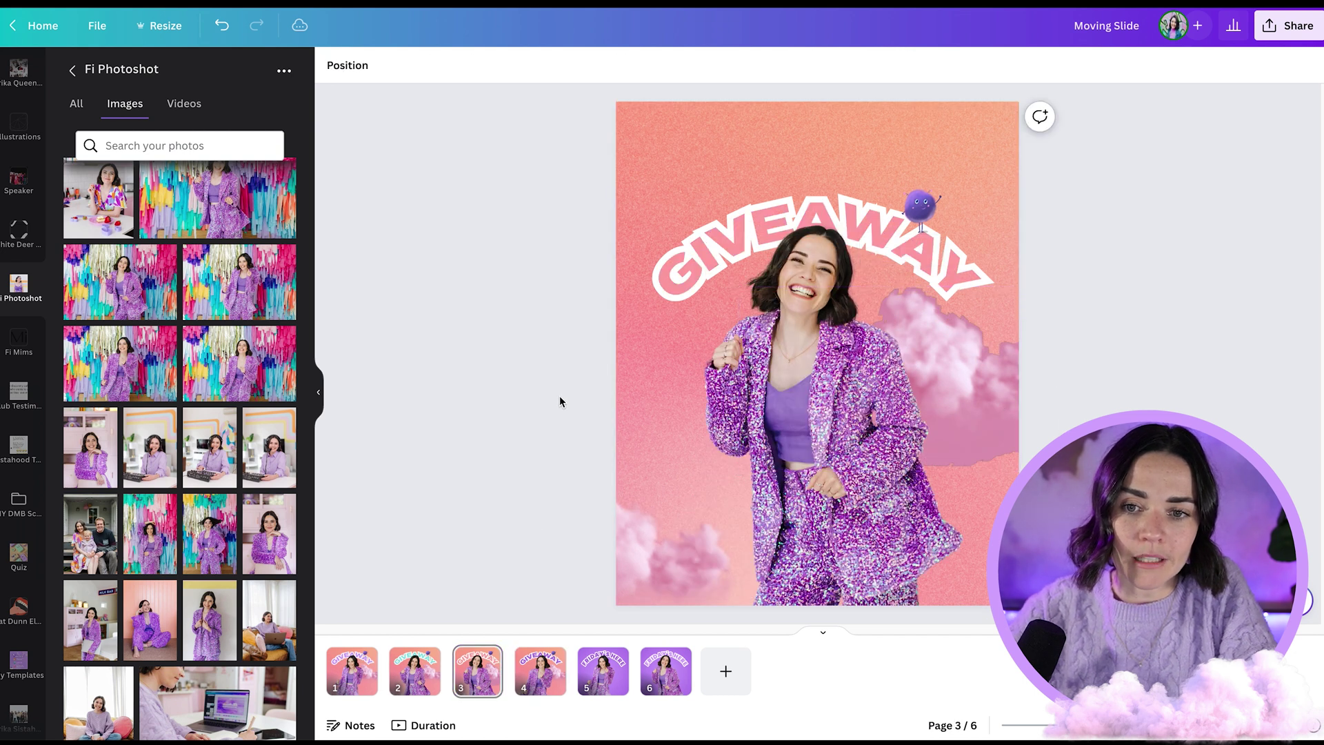
key("Left")
key("Left")
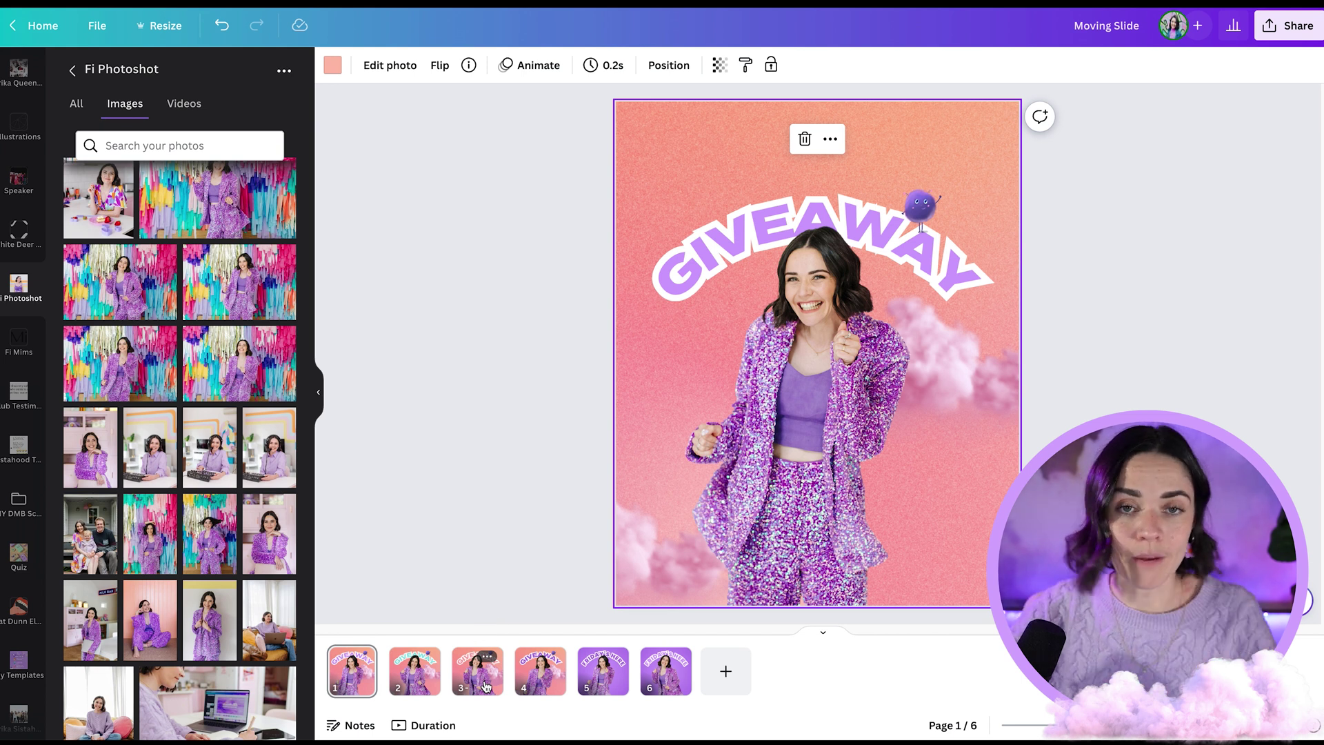
key("Escape")
key("Right")
key("Right")
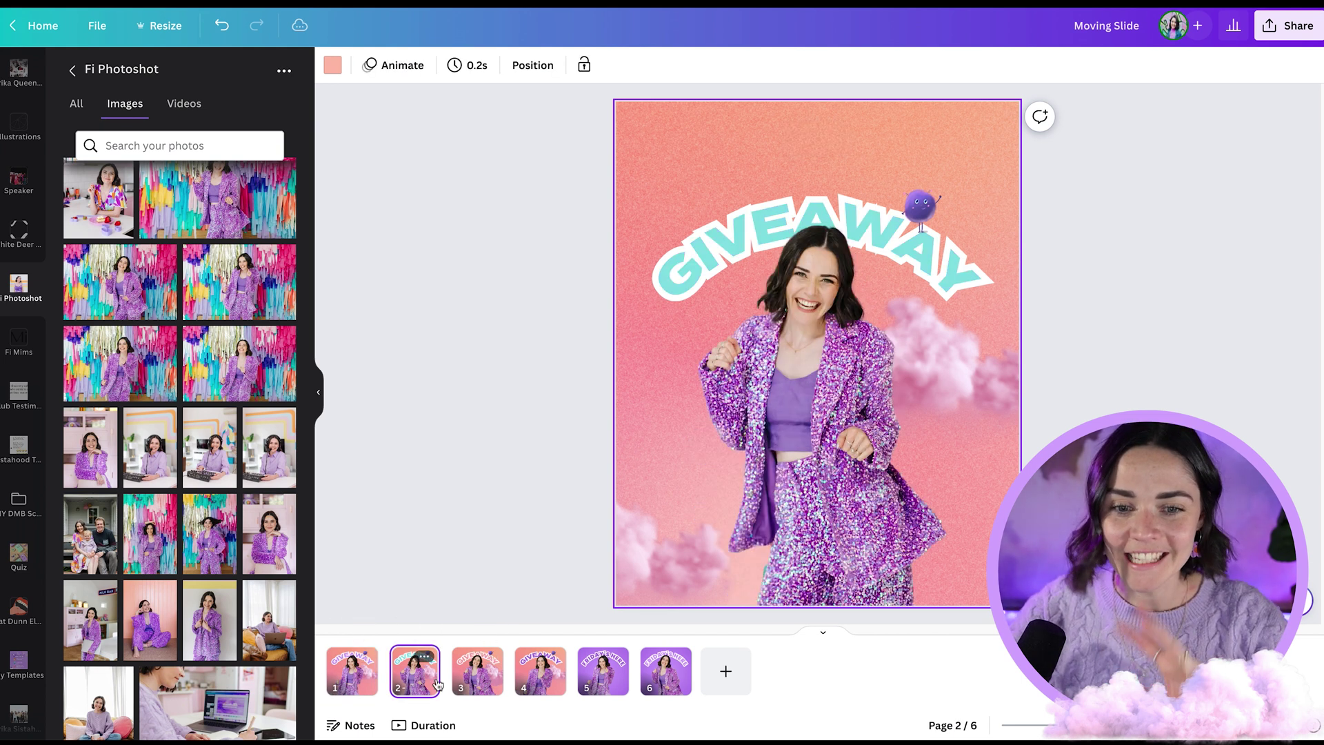
left_click(541, 685)
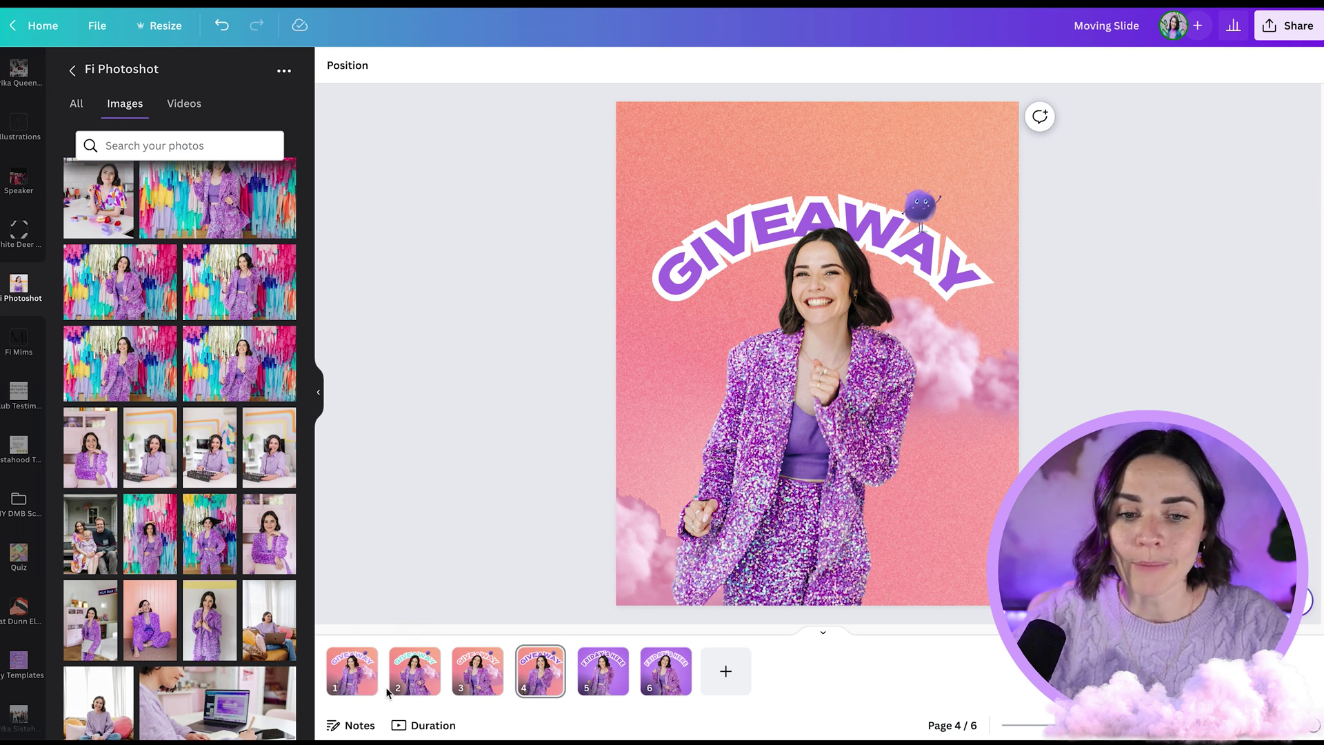
- Switch the design to the vertically scrolling page view, then restore the page thumbnail strip
left_click(822, 639)
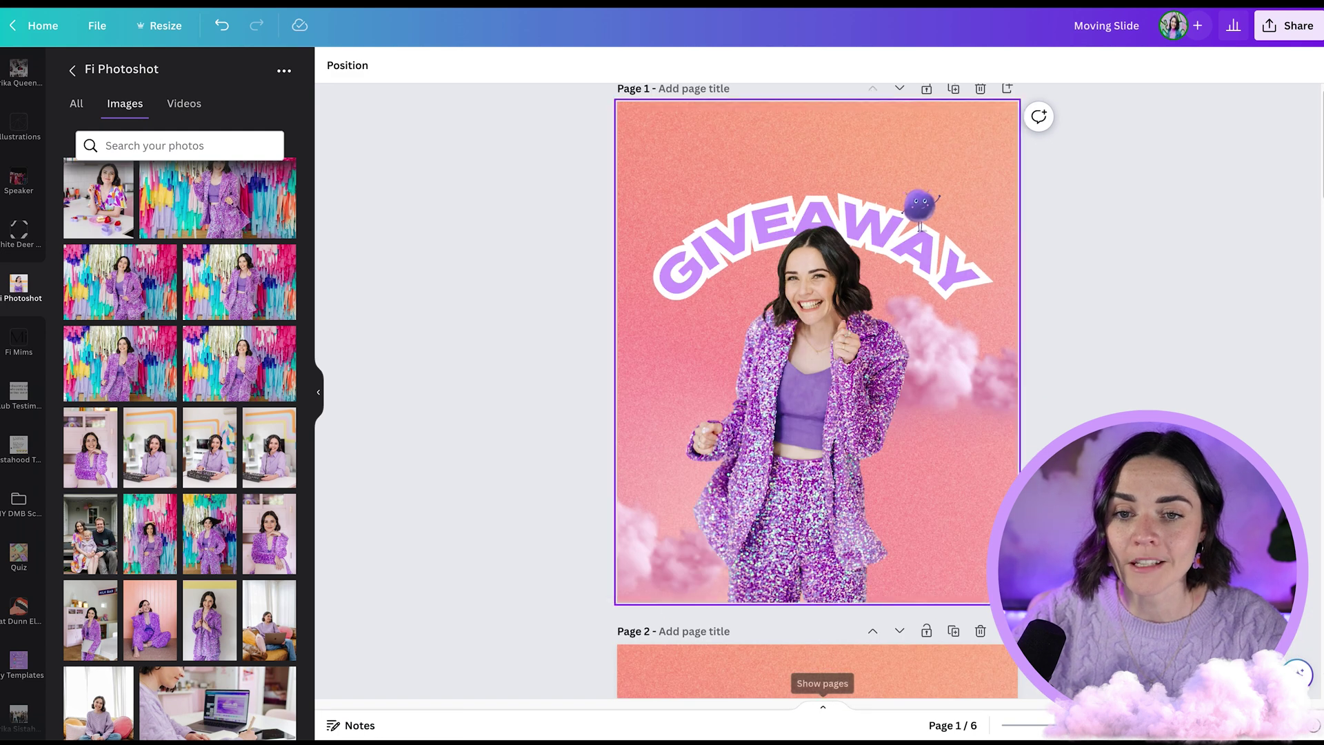
scroll(817, 391, "down", 15)
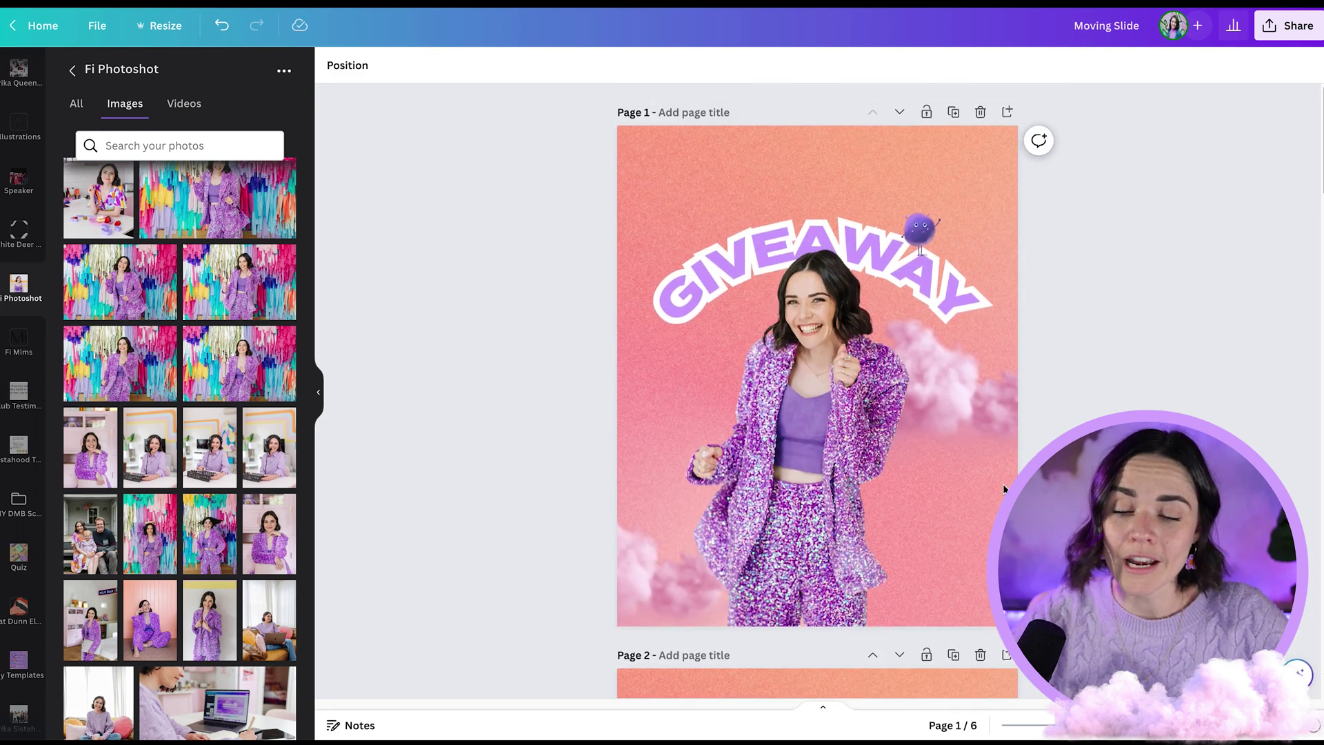
left_click(823, 712)
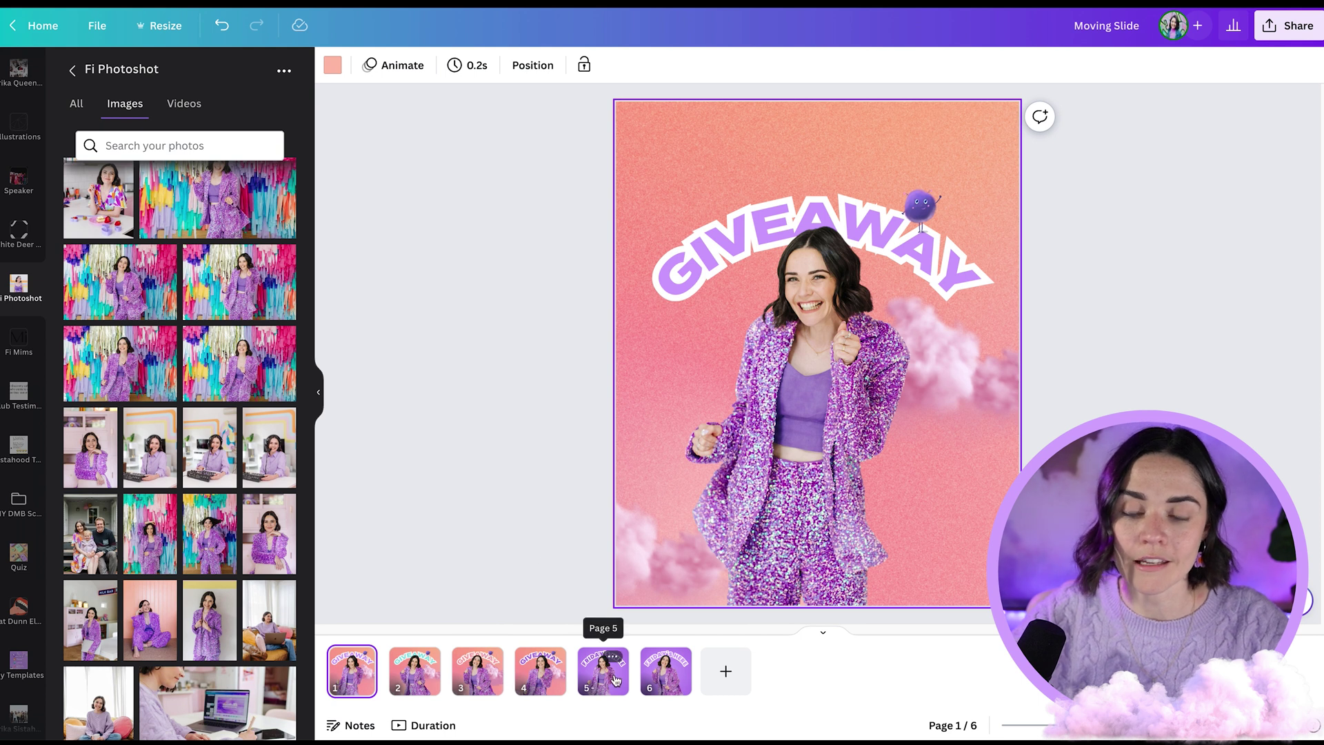
left_click(475, 437)
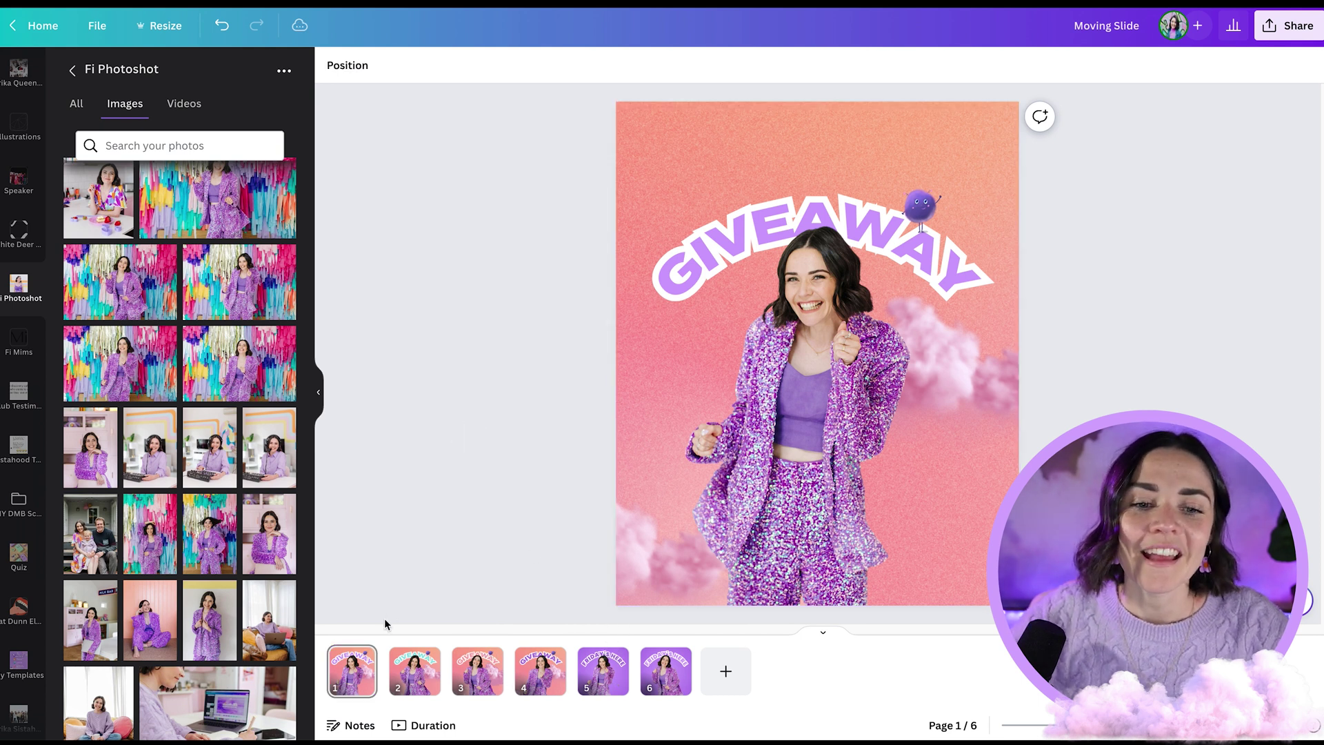
- Examine the placement of the cloud photo and the GIVEAWAY text across pages 1 to 3
left_click(360, 686)
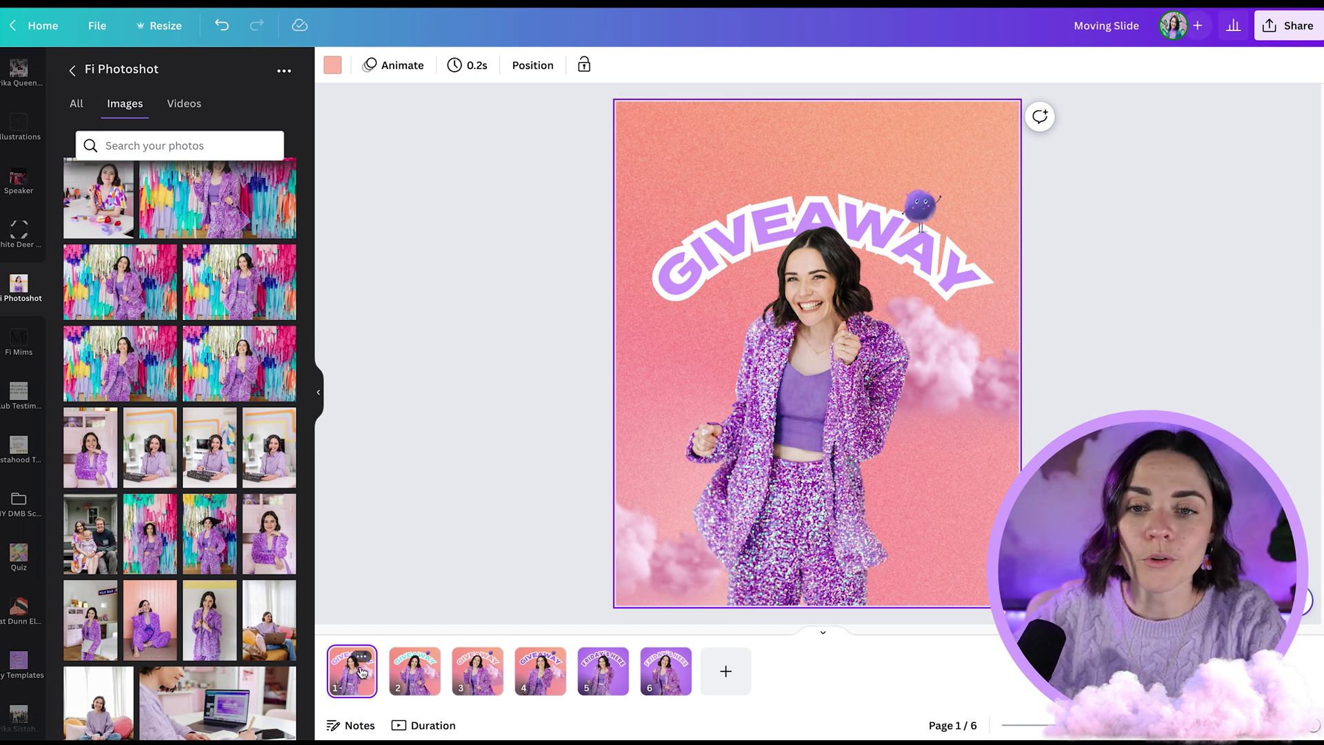
key("Right")
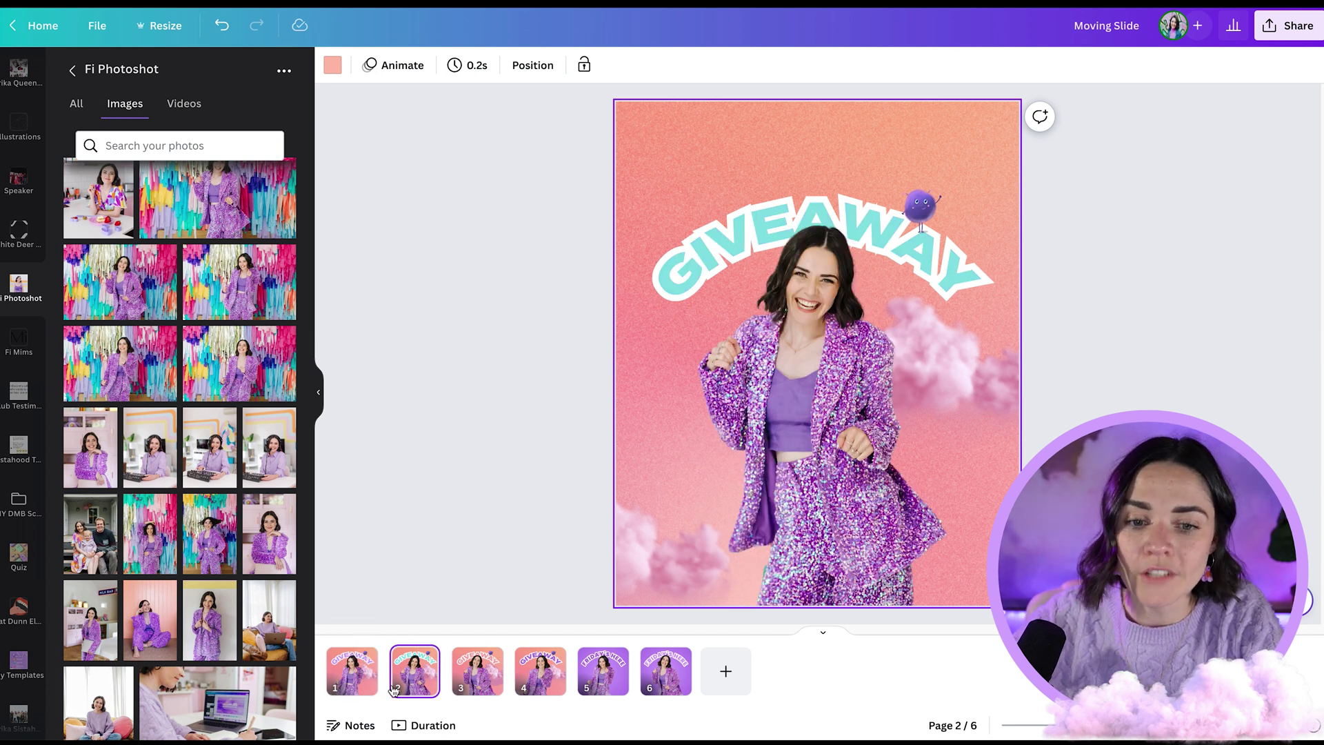
mouse_move(450, 692)
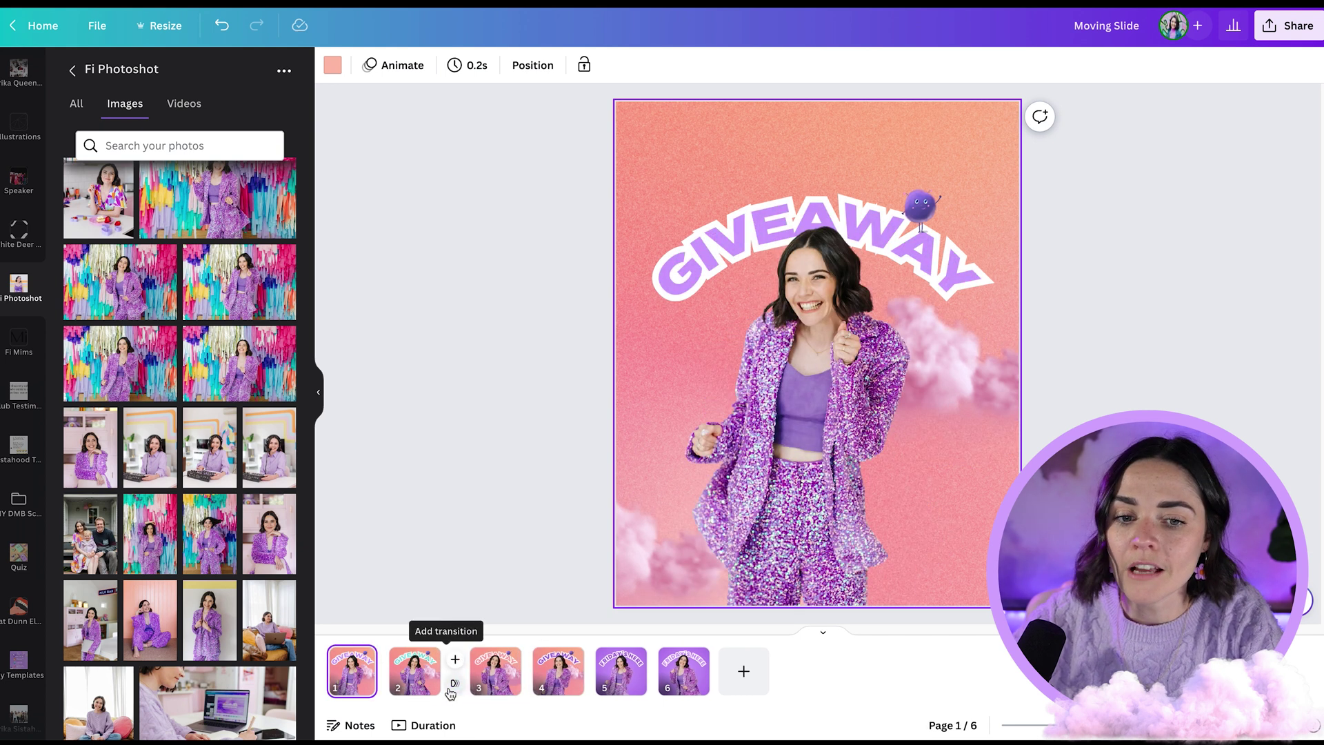
key("Right")
left_click(982, 387)
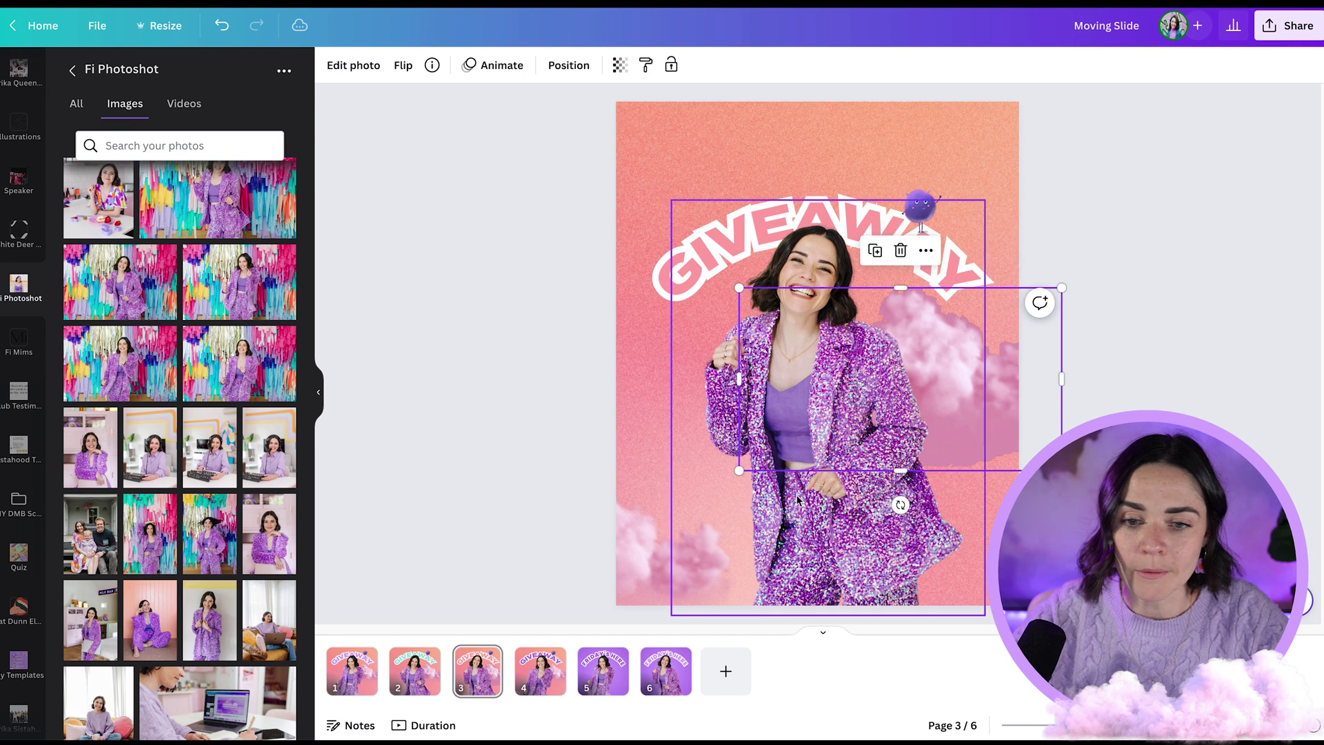
left_click(414, 670)
left_click(991, 406)
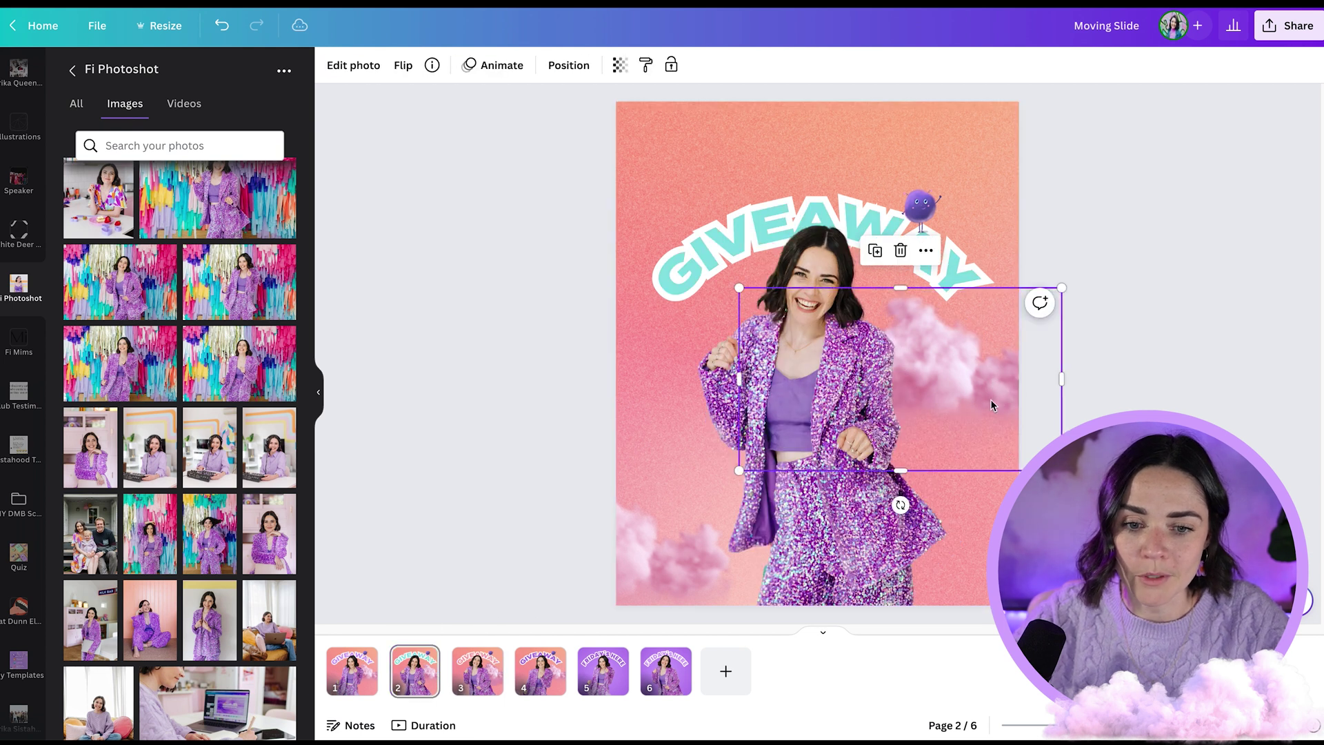
left_click(485, 691)
left_click(664, 281)
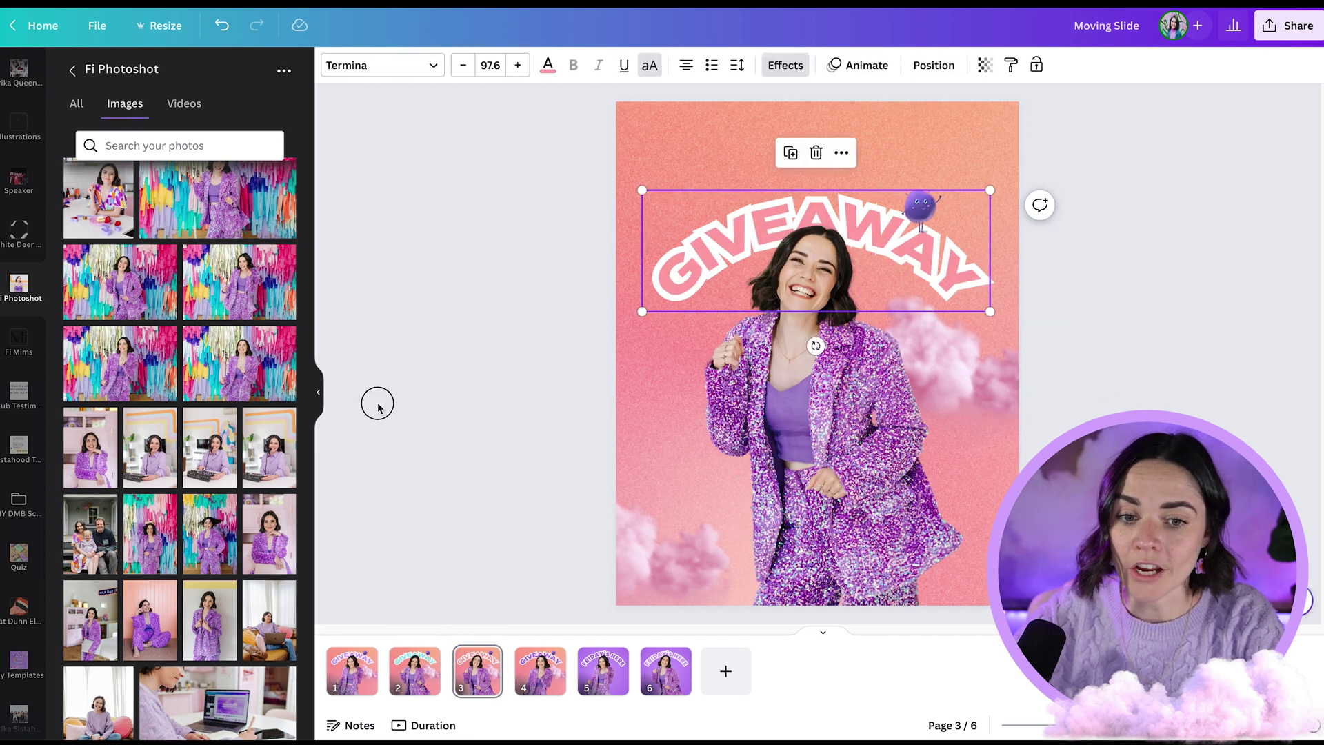
- Step forward to page 4 and back to page 1, comparing how the photo changes between frames
key("Left")
key("Right")
key("Right")
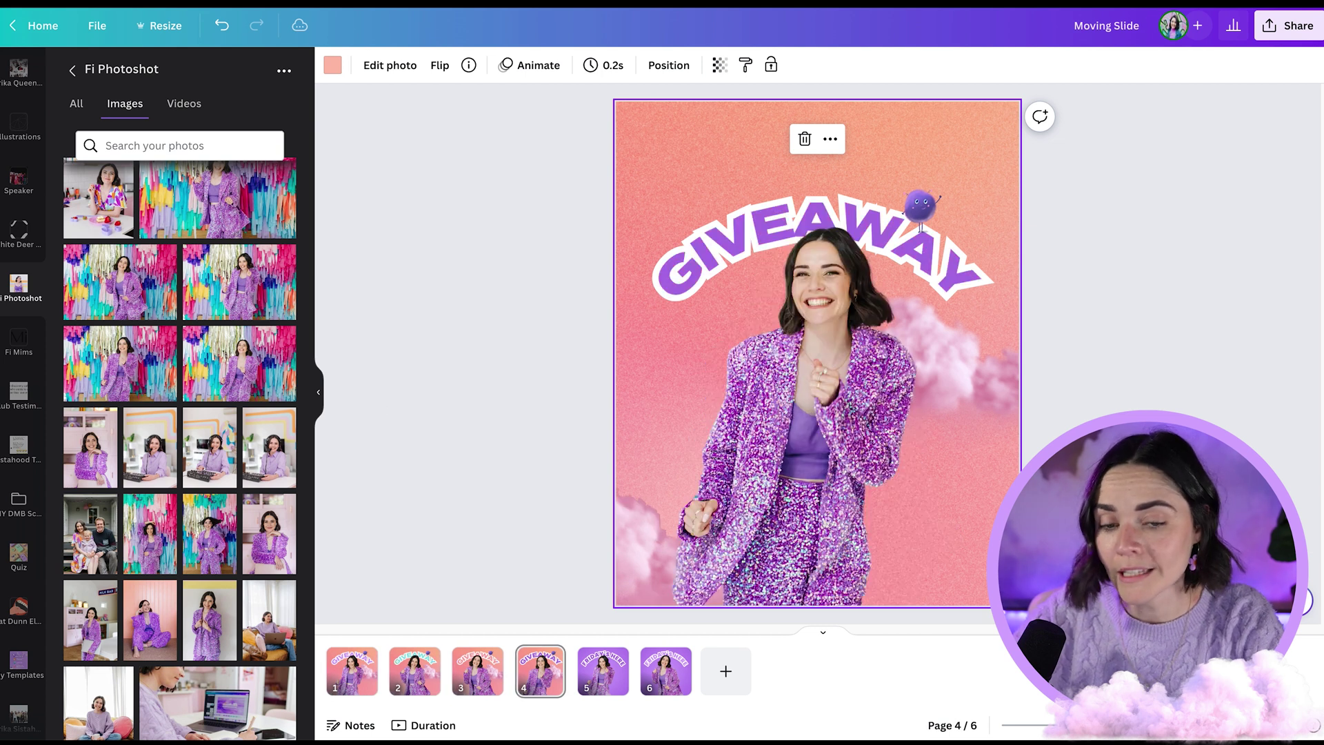
key("Left")
key("Left")
key("Left")
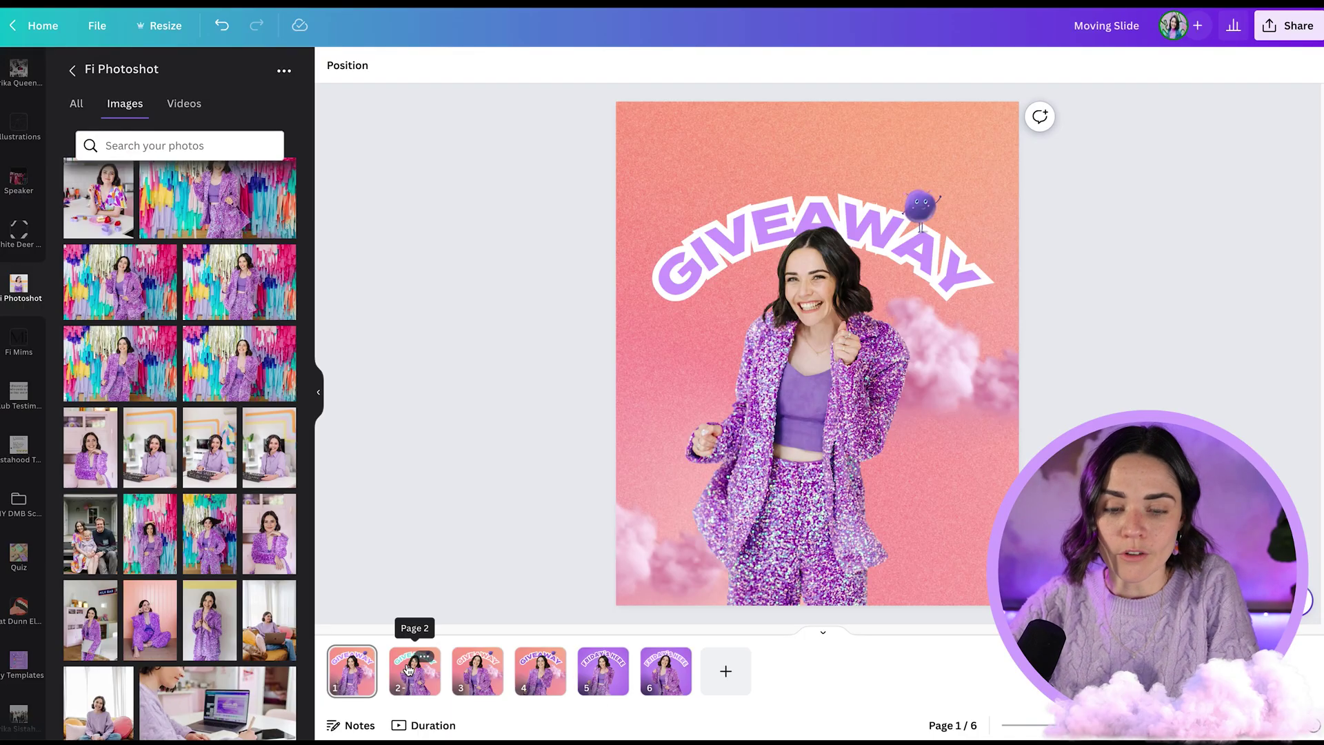
left_click(637, 441)
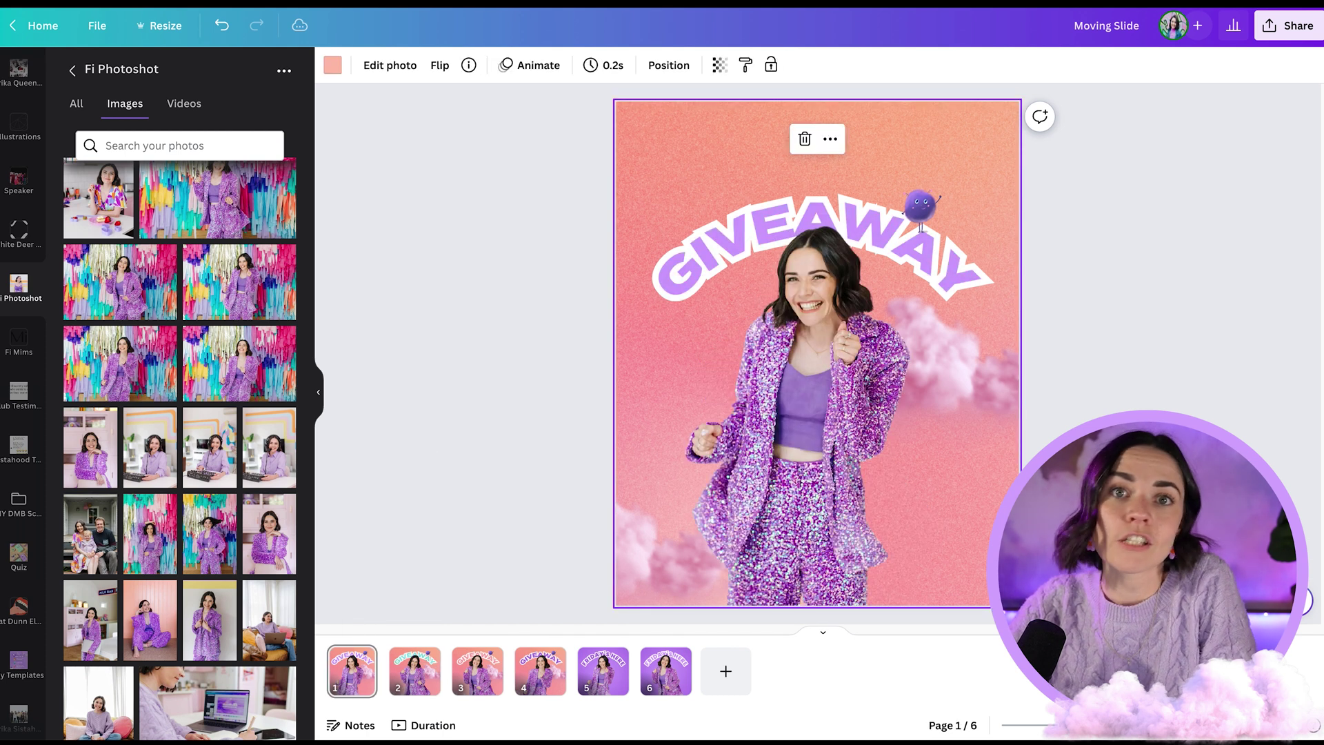
key("Page_Down")
key("Page_Up")
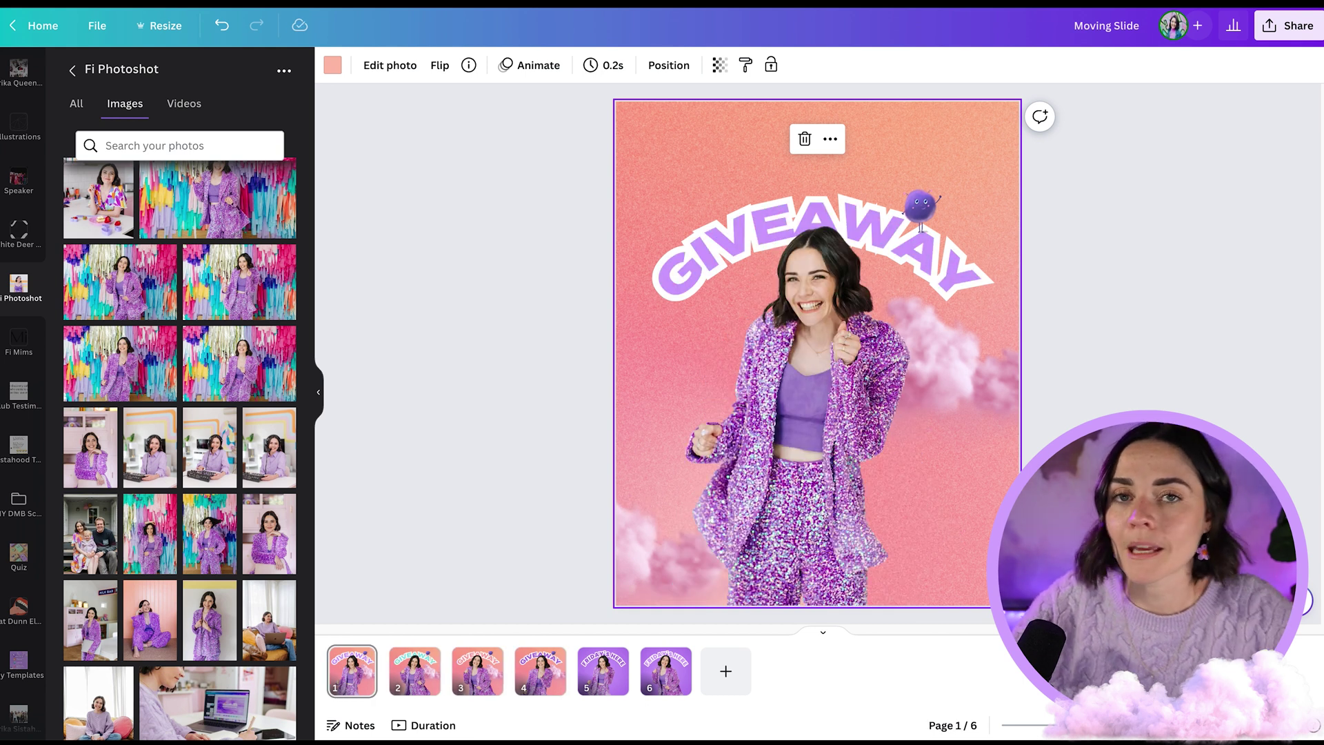
left_click(507, 448)
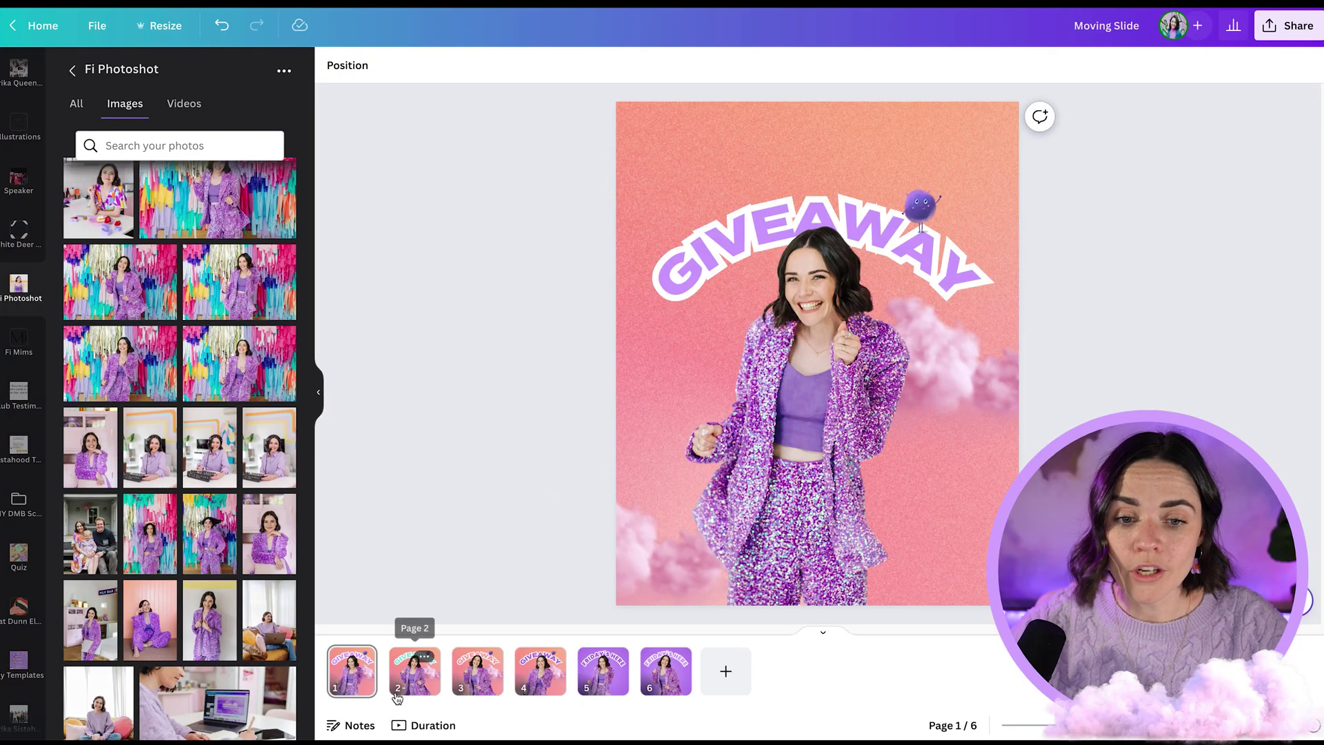
- Duplicate page 1 and, on the copy, flip the woman's cut-out photo horizontally and shift it slightly to the right
left_click(355, 682)
key("ctrl+d")
left_click(804, 445)
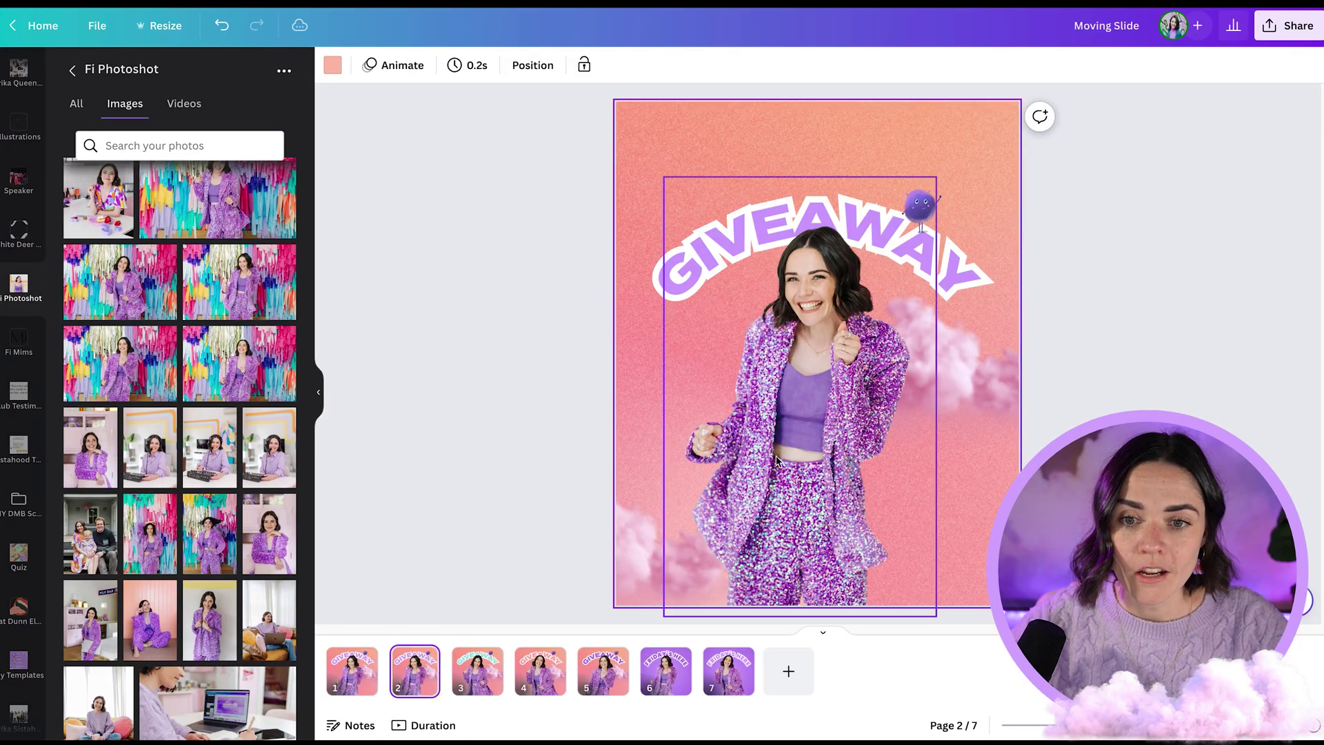
left_click(402, 65)
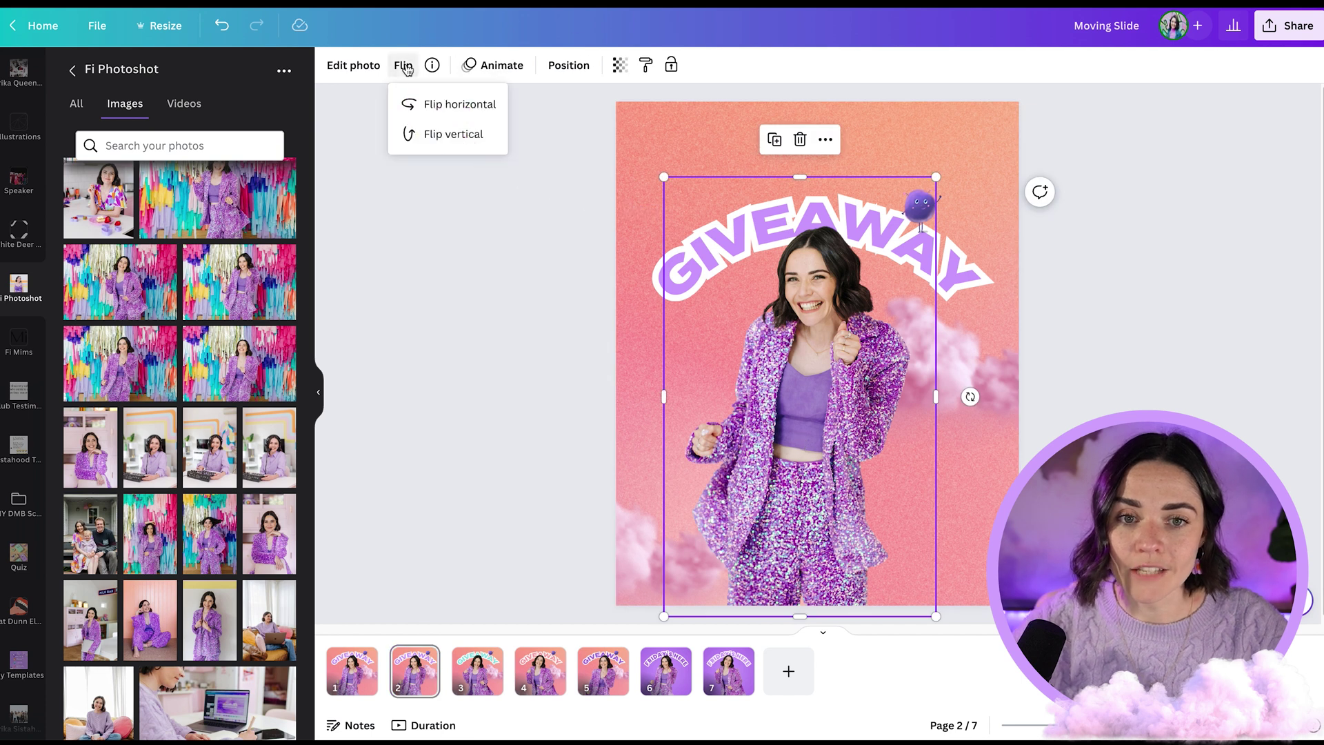
left_click(459, 105)
left_click_drag(679, 378, 705, 377)
- Change the GIVEAWAY text on page 2 to the darker purple
left_click(672, 279)
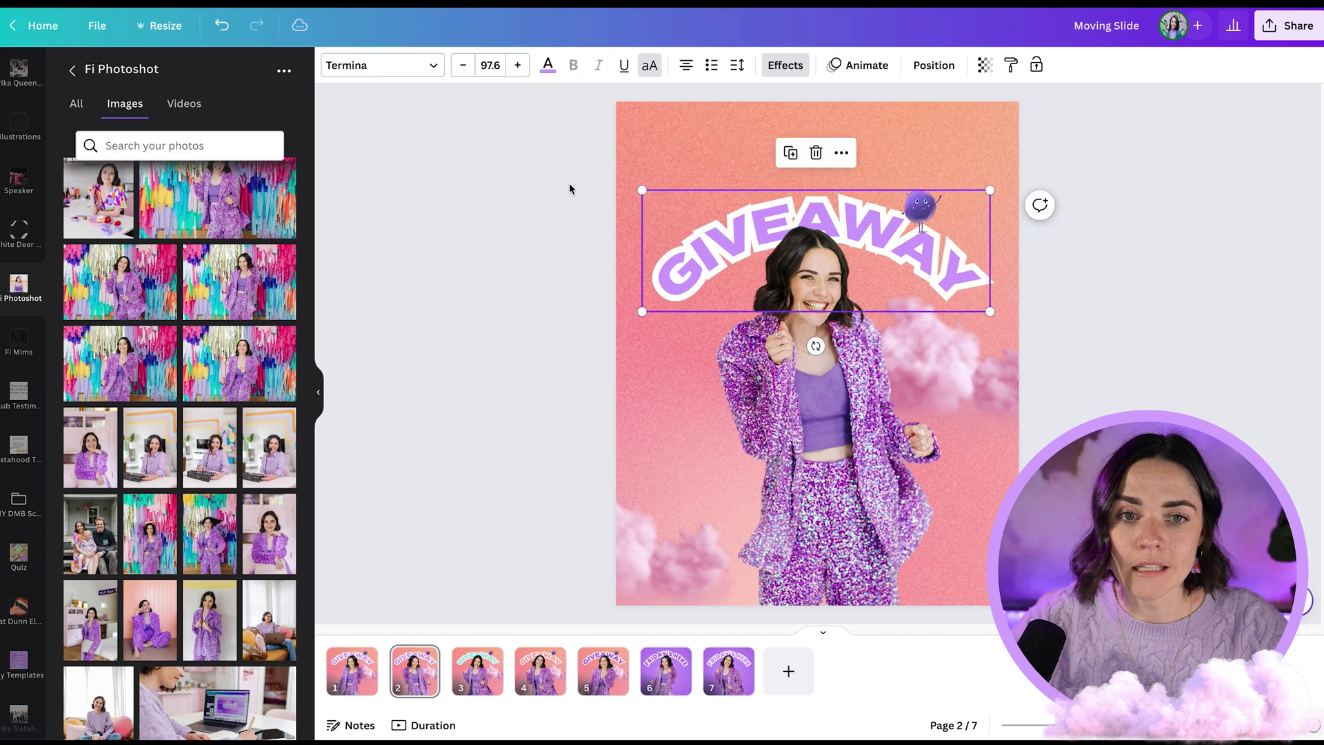
left_click(548, 65)
left_click(396, 471)
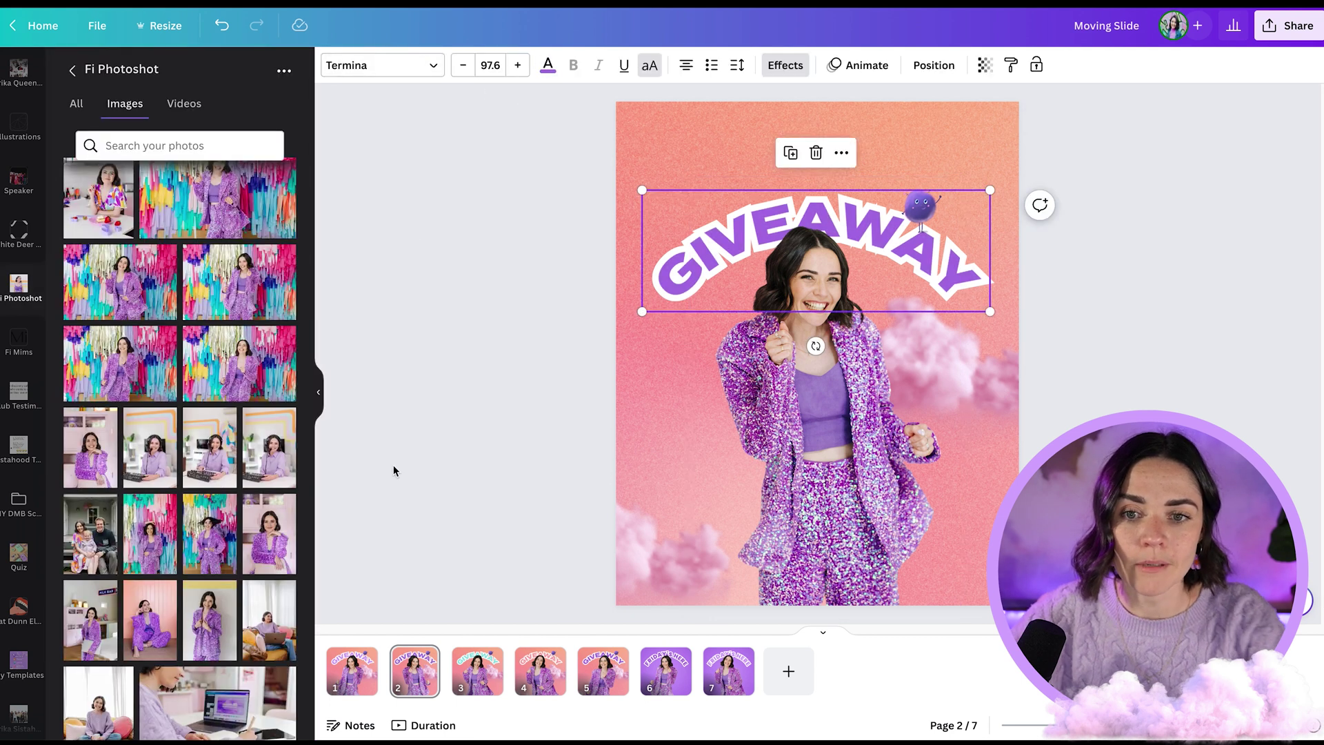
left_click(410, 524)
- Compare page 1 with the edited copy on page 2
left_click(364, 676)
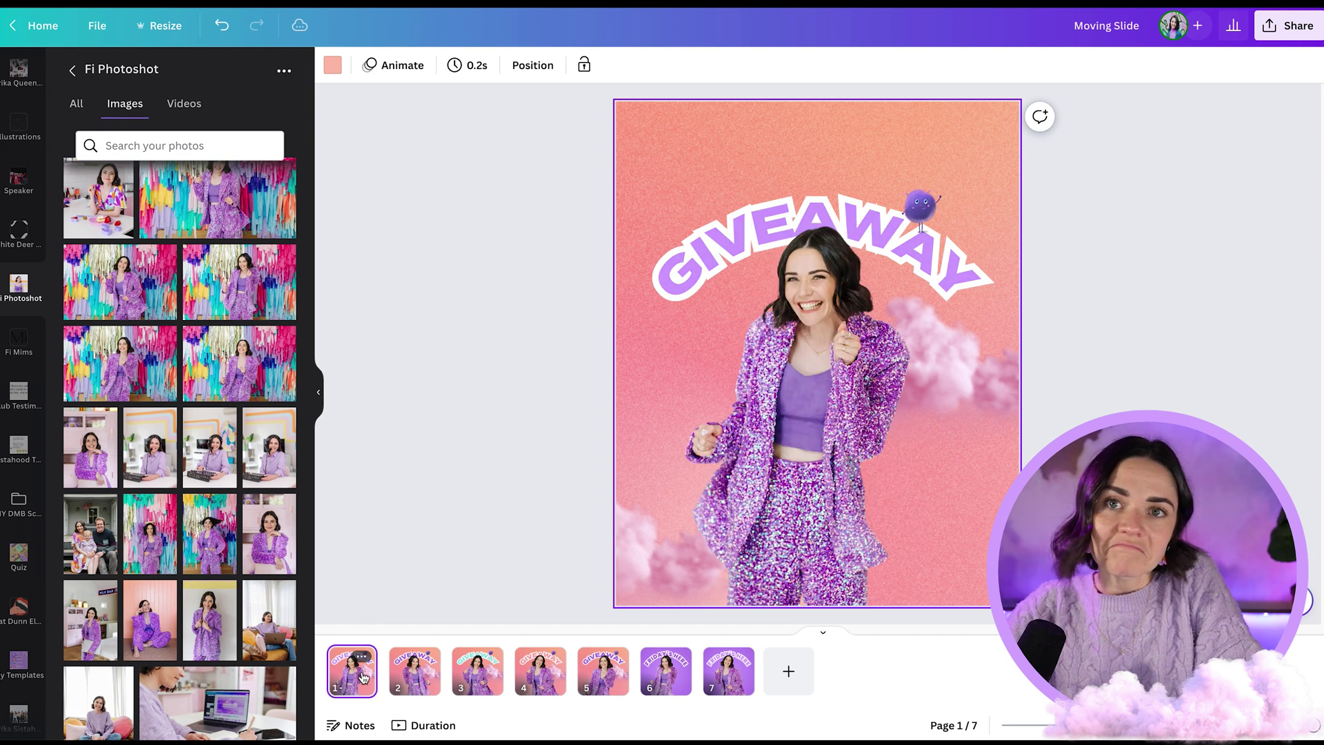
key("Right")
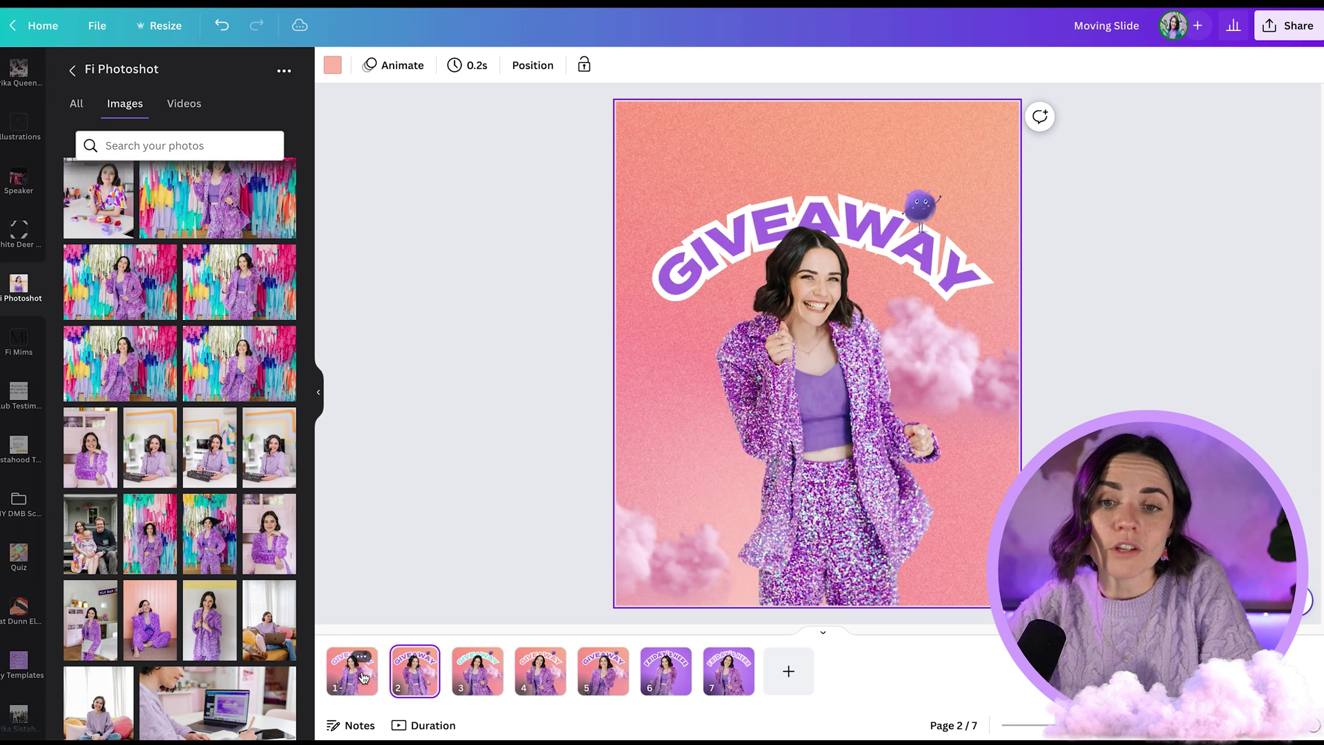
left_click(483, 403)
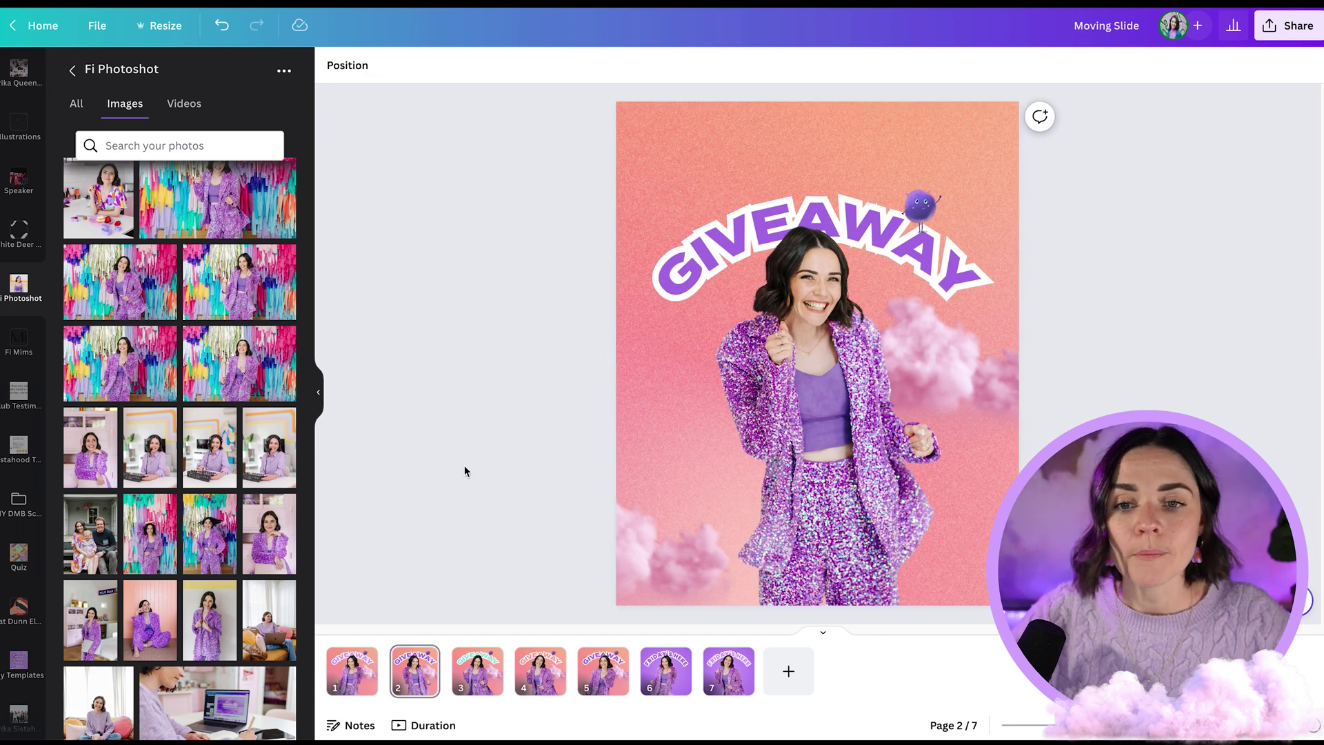
- Add a new page at the end of the design
left_click(786, 669)
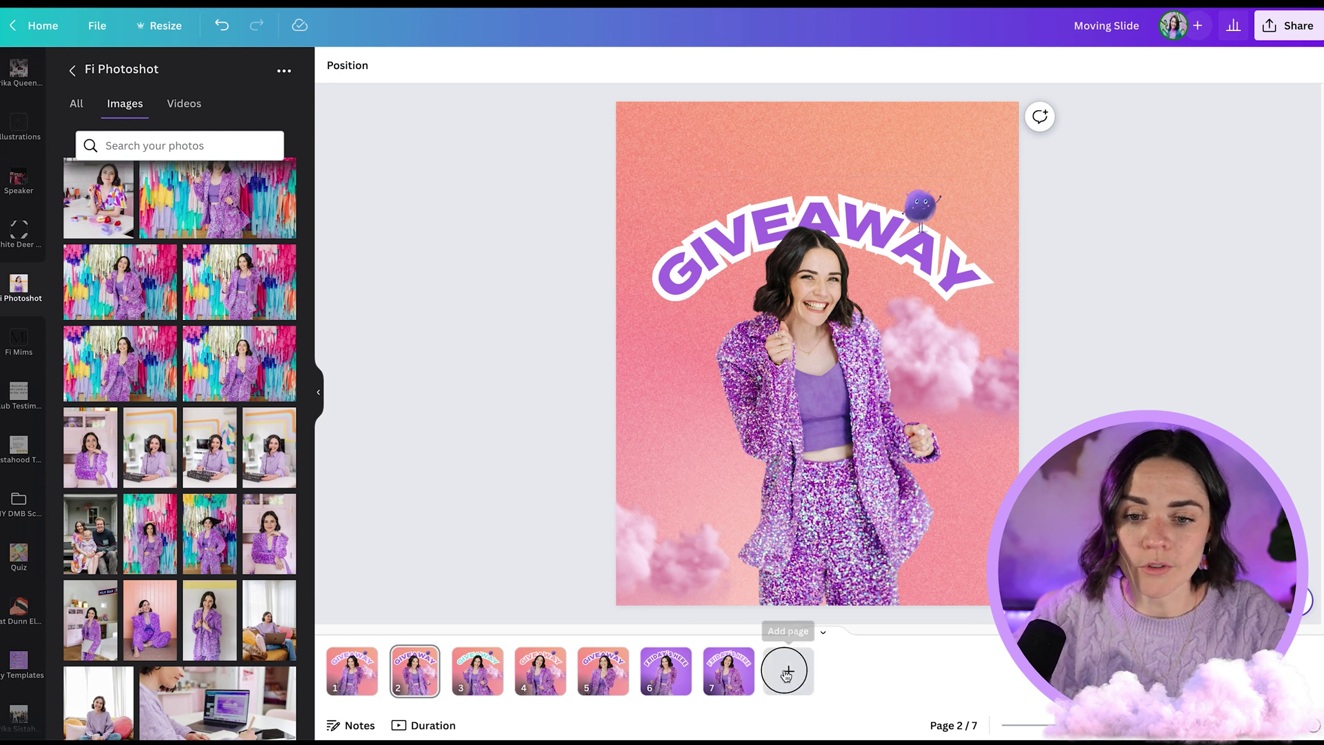
left_click(515, 346)
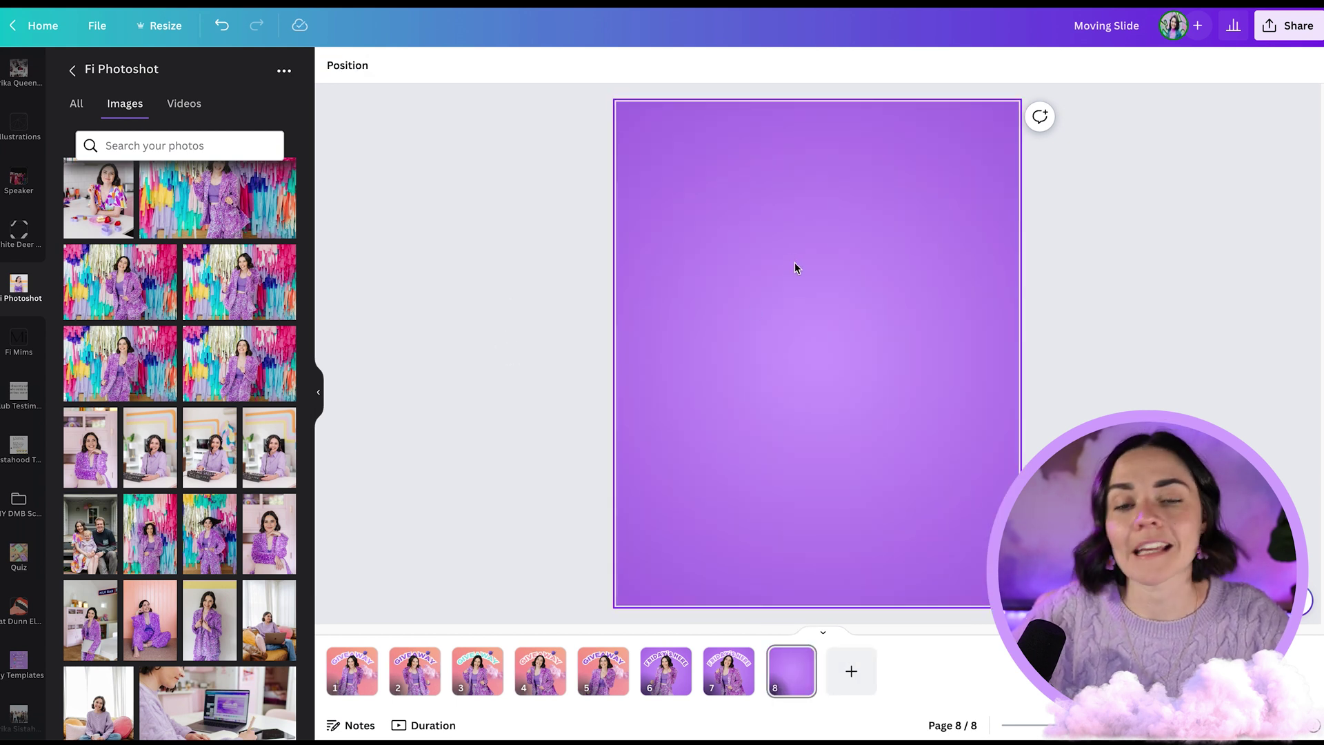
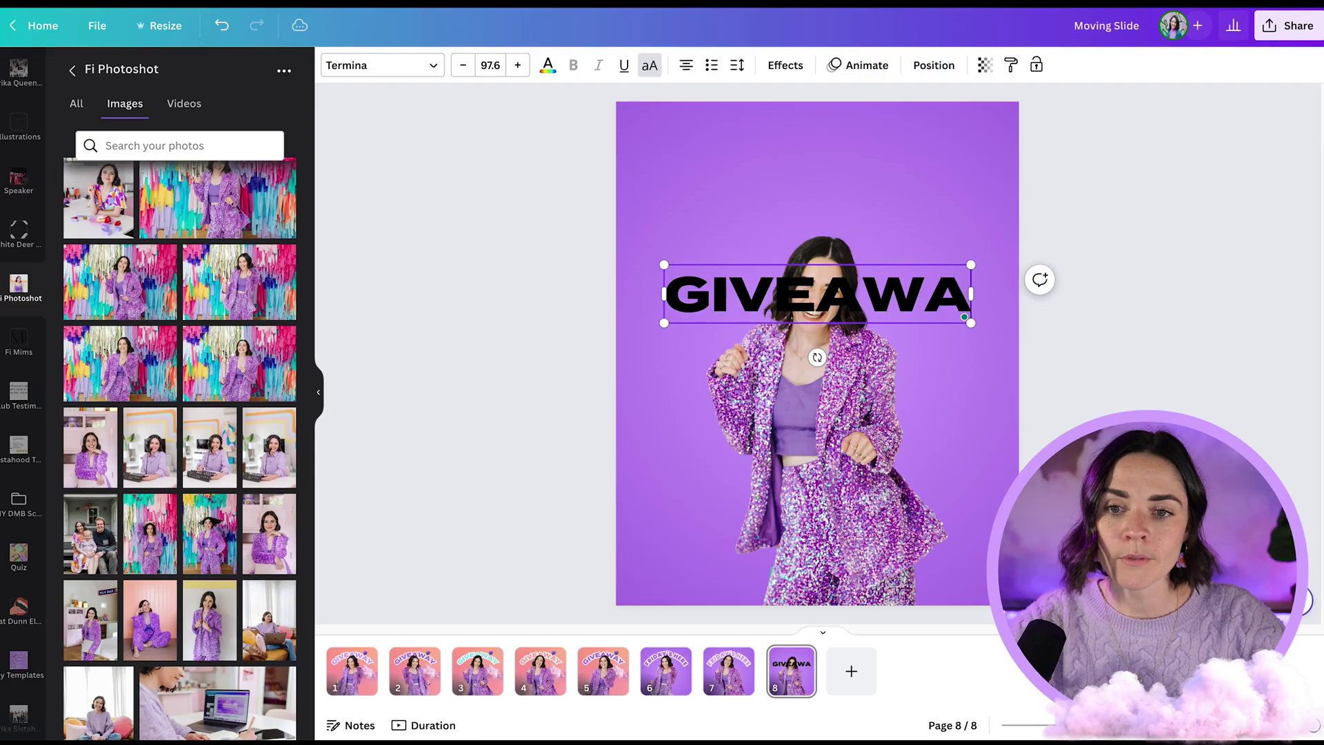
- Complete the text on page 8 as GIVEAWAY and apply the Curve shape with a value of 70
type("Y")
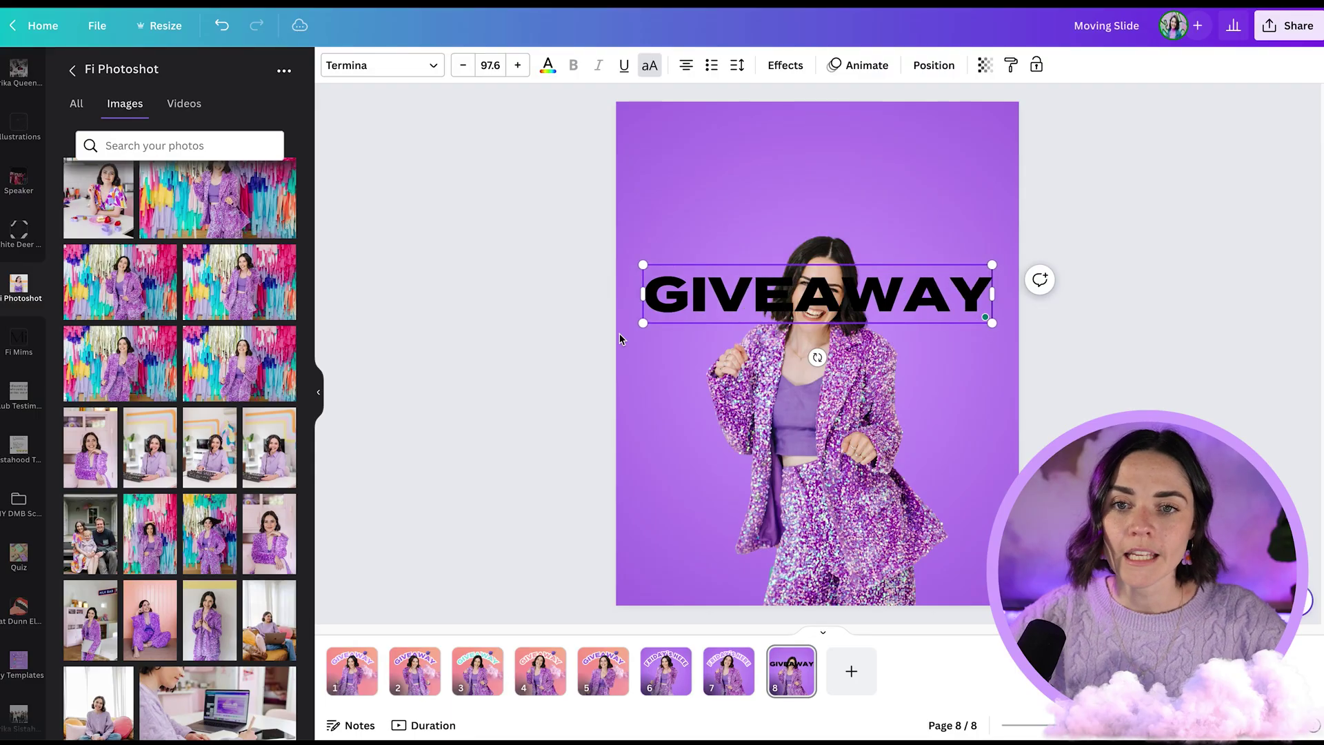
left_click(786, 65)
left_click(198, 587)
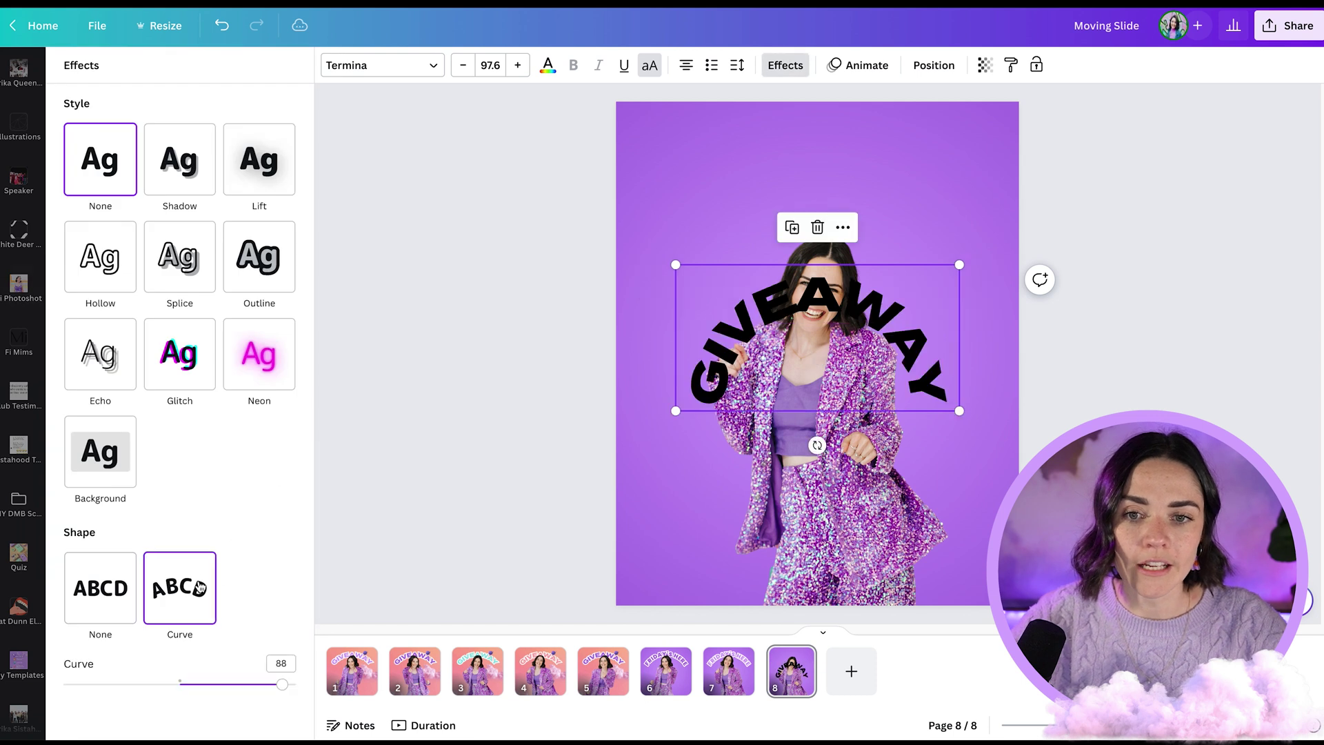
left_click_drag(293, 683, 260, 683)
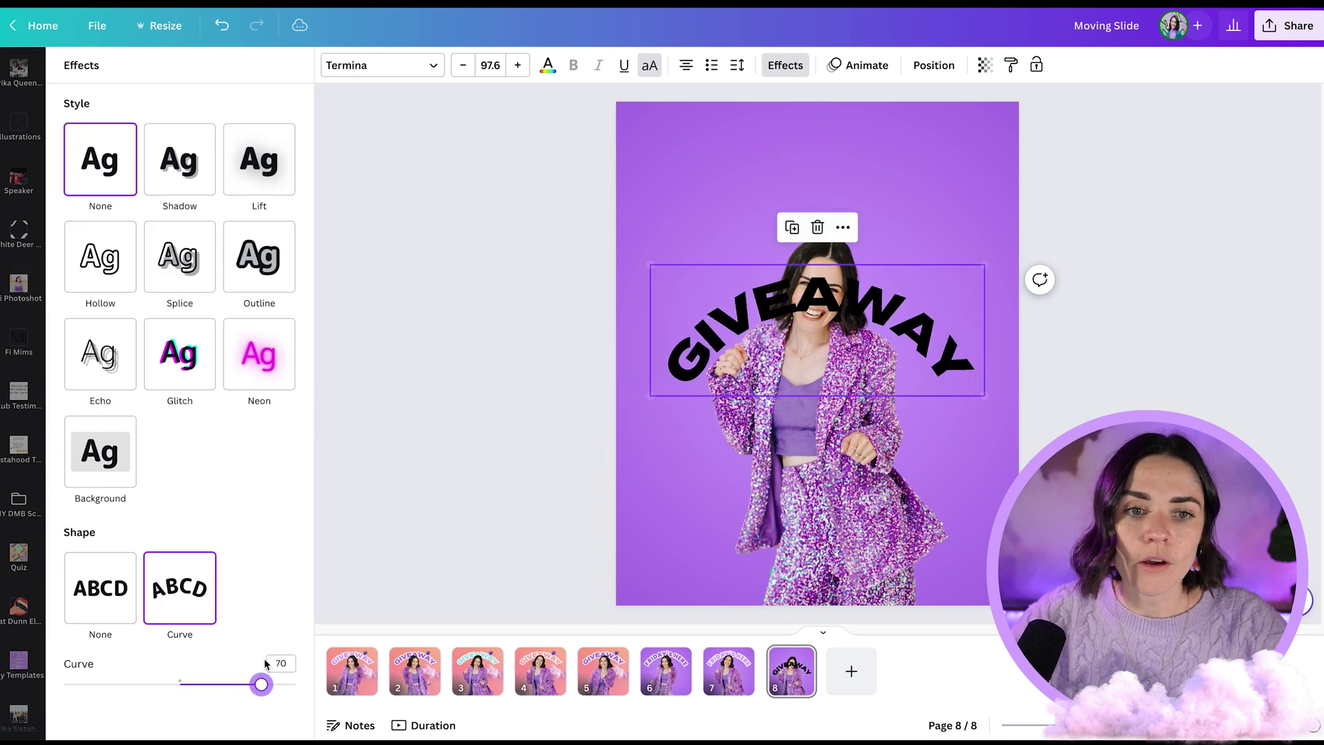
- Apply the Outline effect to the GIVEAWAY text on page 8 with thickness 200 and white as the outline colour
left_click(258, 278)
left_click_drag(145, 350, 360, 355)
left_click(273, 371)
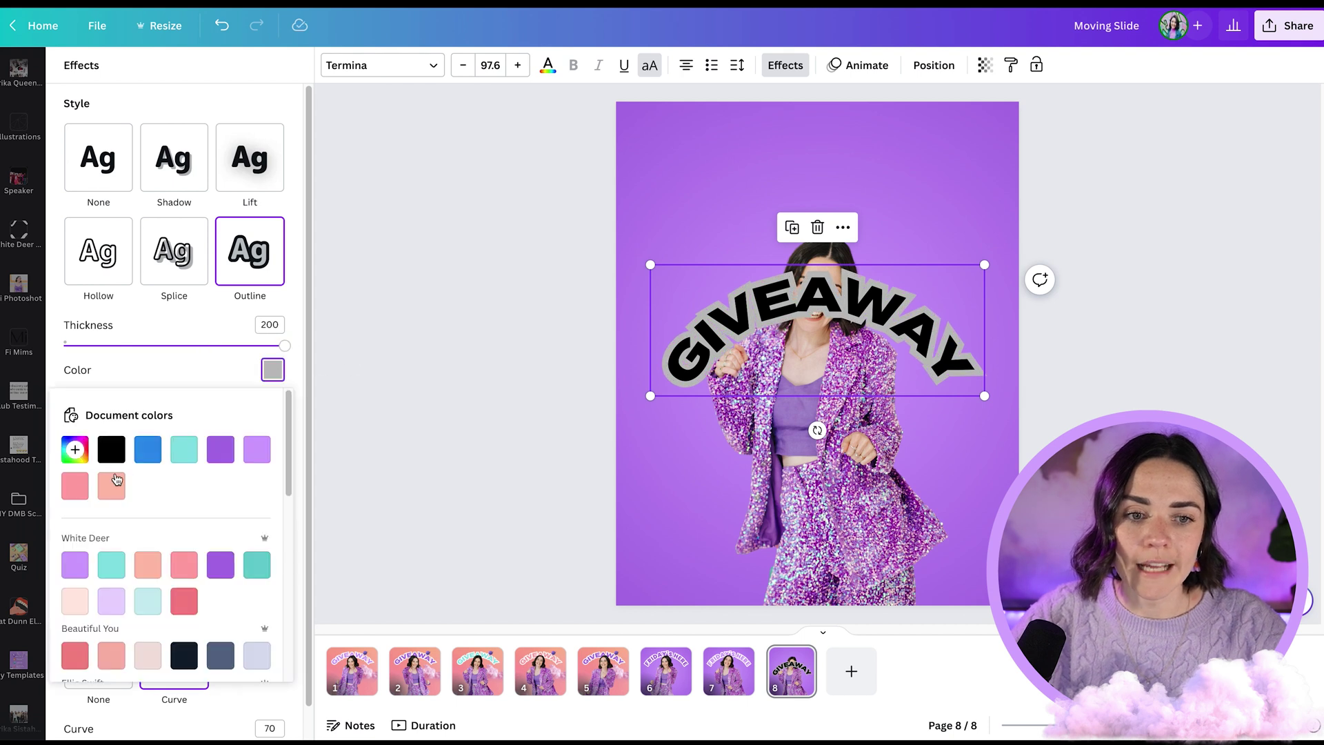
scroll(159, 463, "down", 5)
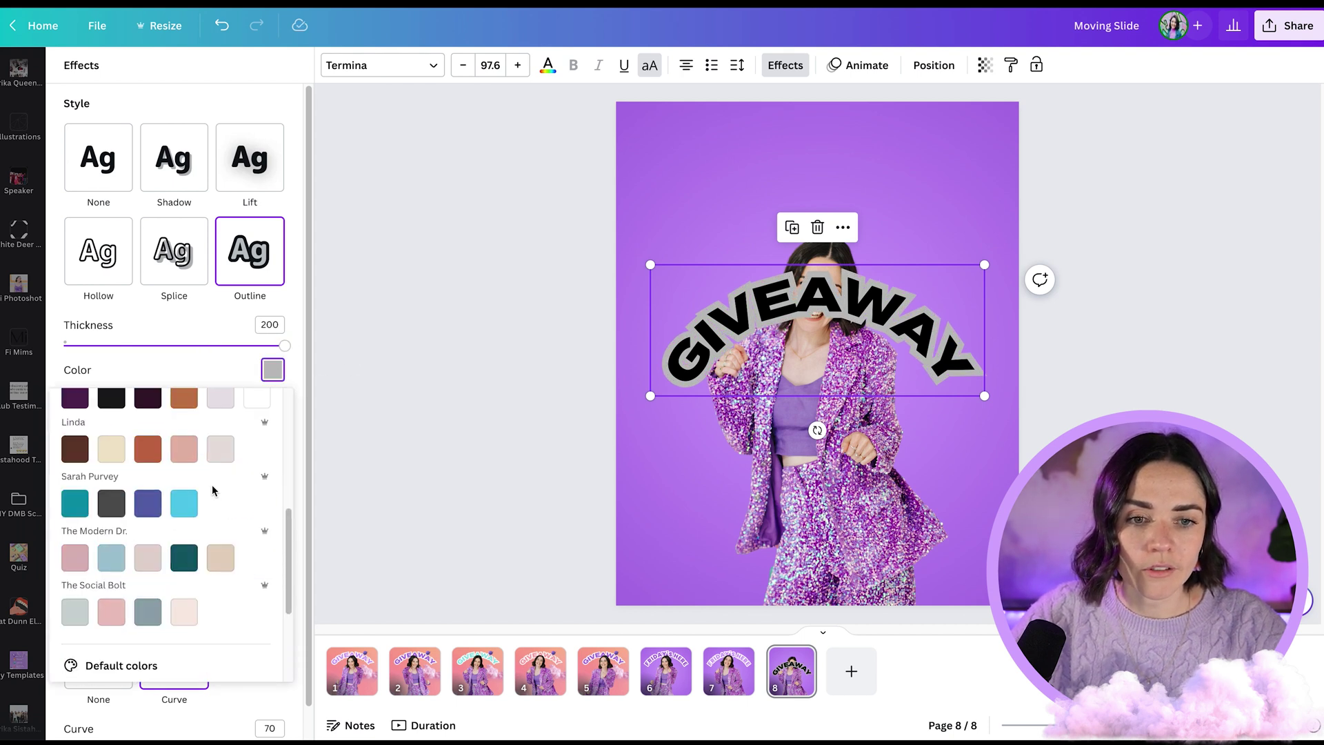
scroll(212, 491, "down", 1)
scroll(260, 476, "up", 4)
left_click(257, 603)
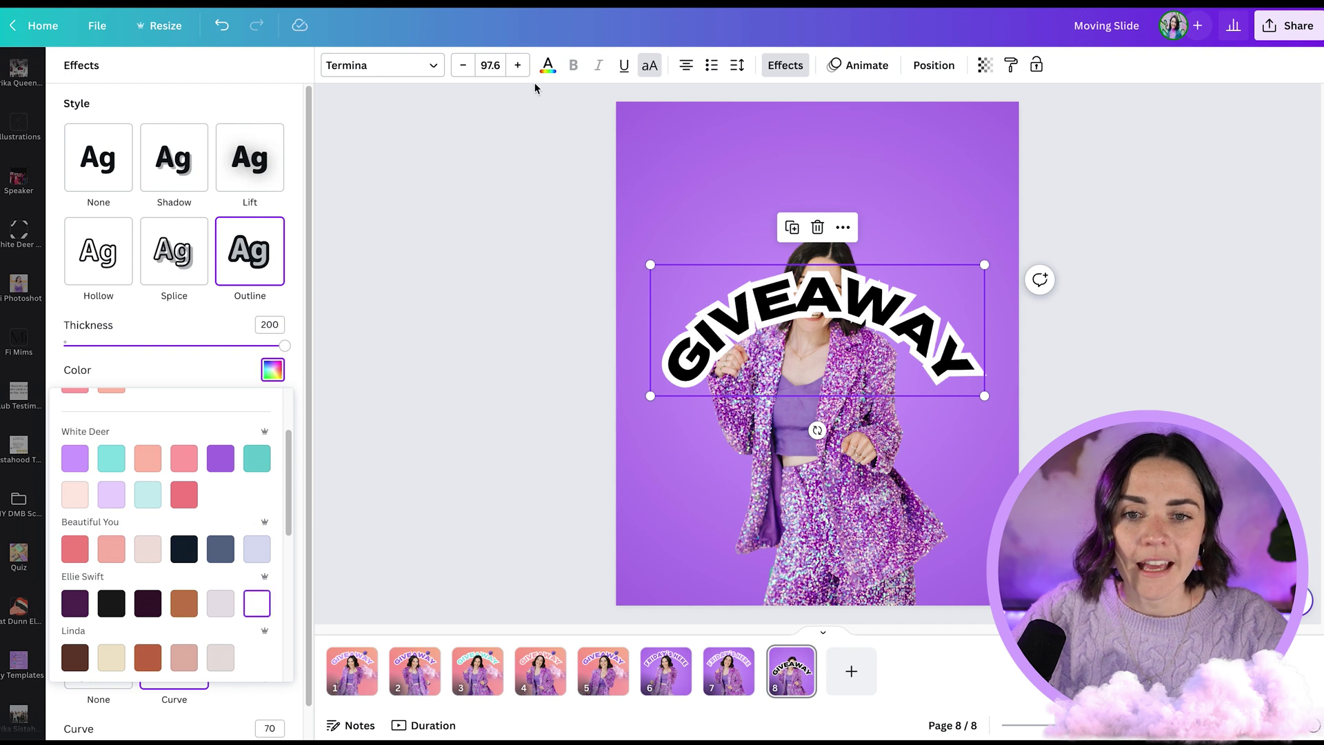
- Colour the GIVEAWAY text turquoise and move it up so it arches around the woman's head
left_click(548, 67)
left_click(201, 156)
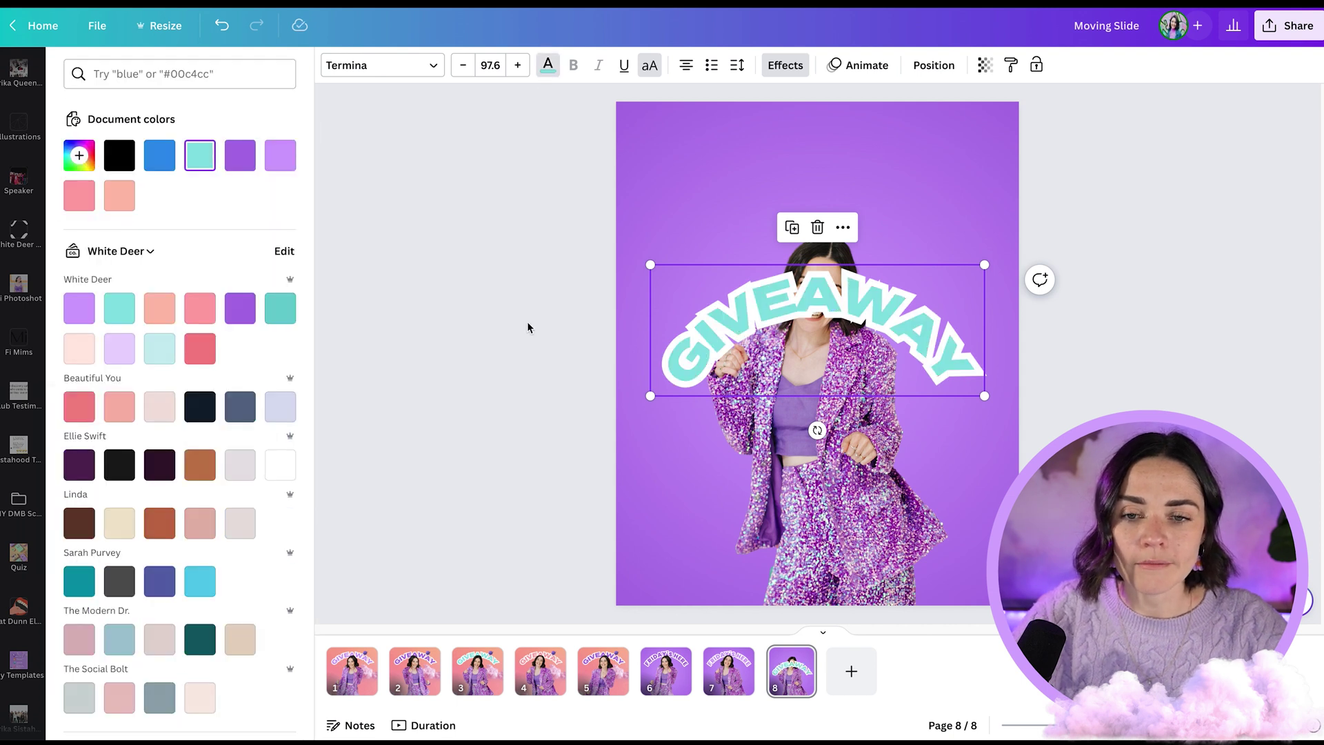
left_click(530, 326)
left_click(684, 266)
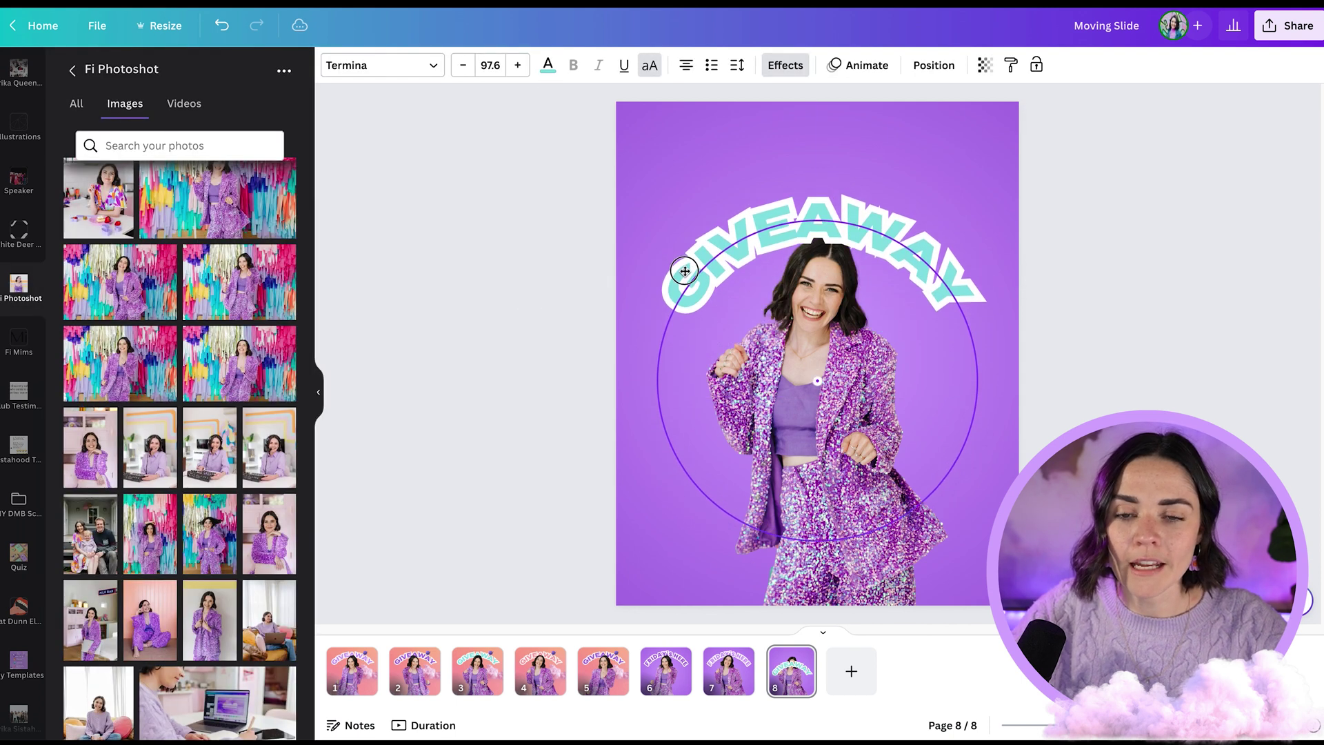
- Move the woman's photo above the GIVEAWAY text in the layer order
left_click(874, 480)
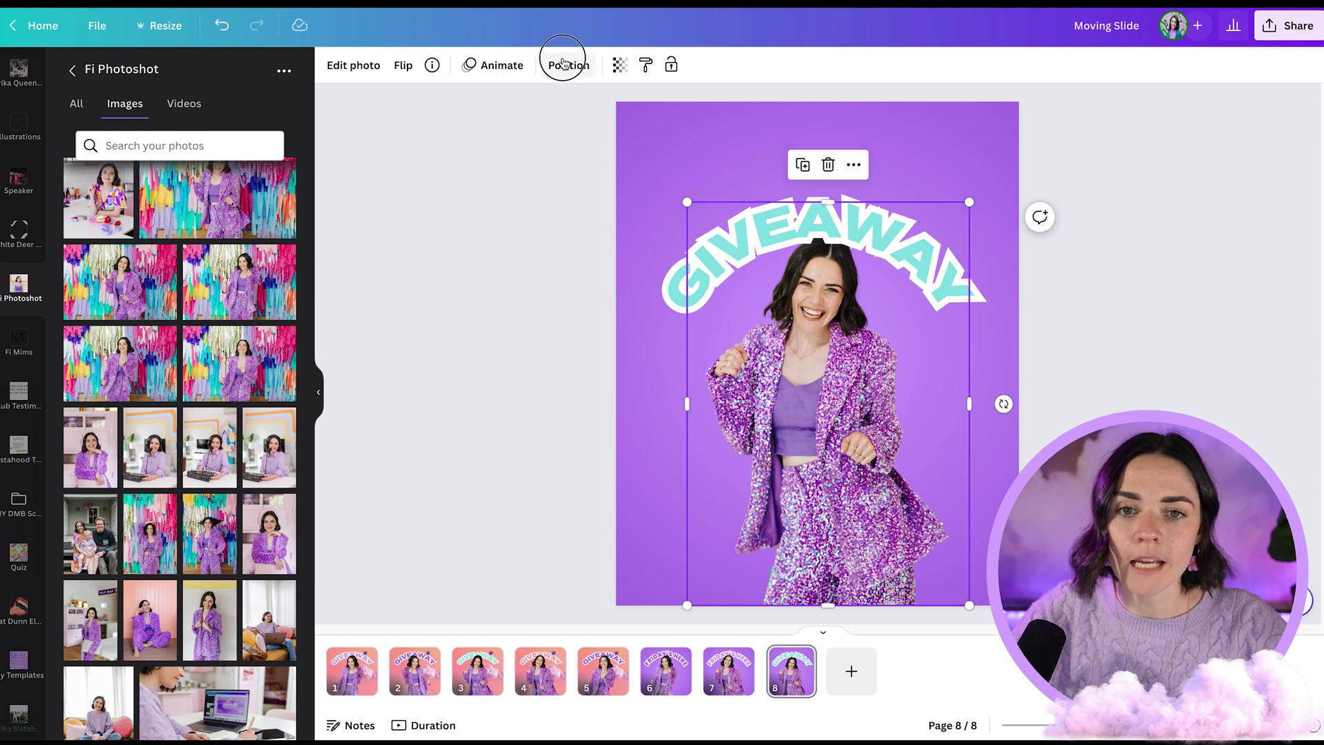
left_click(562, 63)
left_click_drag(178, 210, 178, 151)
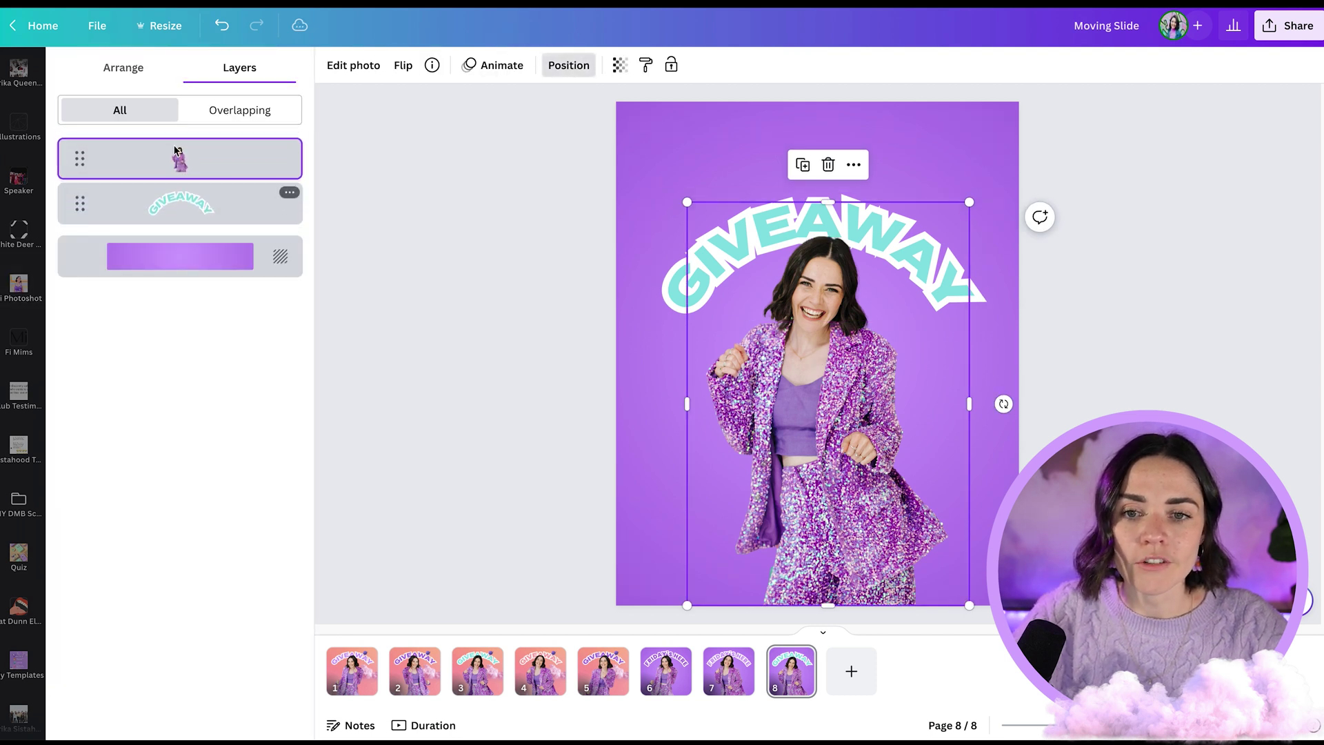
left_click(449, 276)
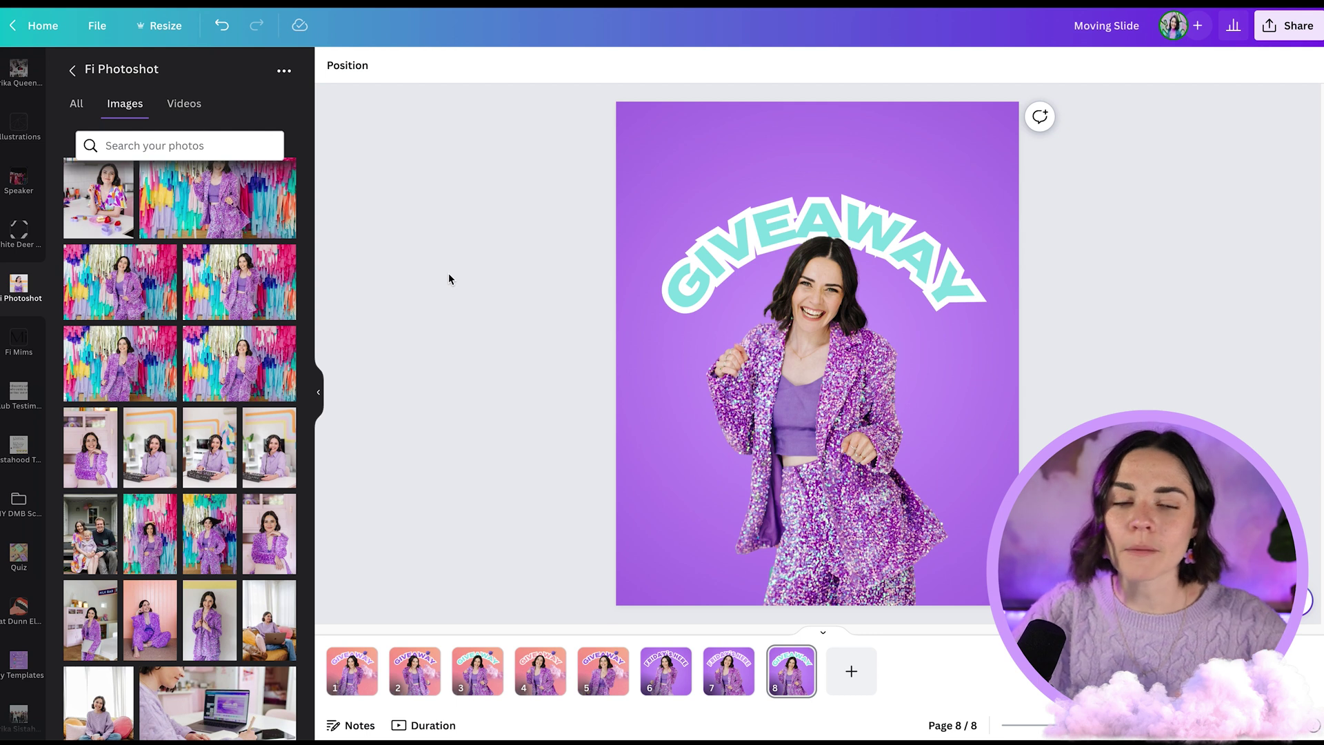
- Set the purple textured gradient image from the White Deer Brand Elements folder as page 8's background
left_click(18, 231)
scroll(182, 342, "up", 15)
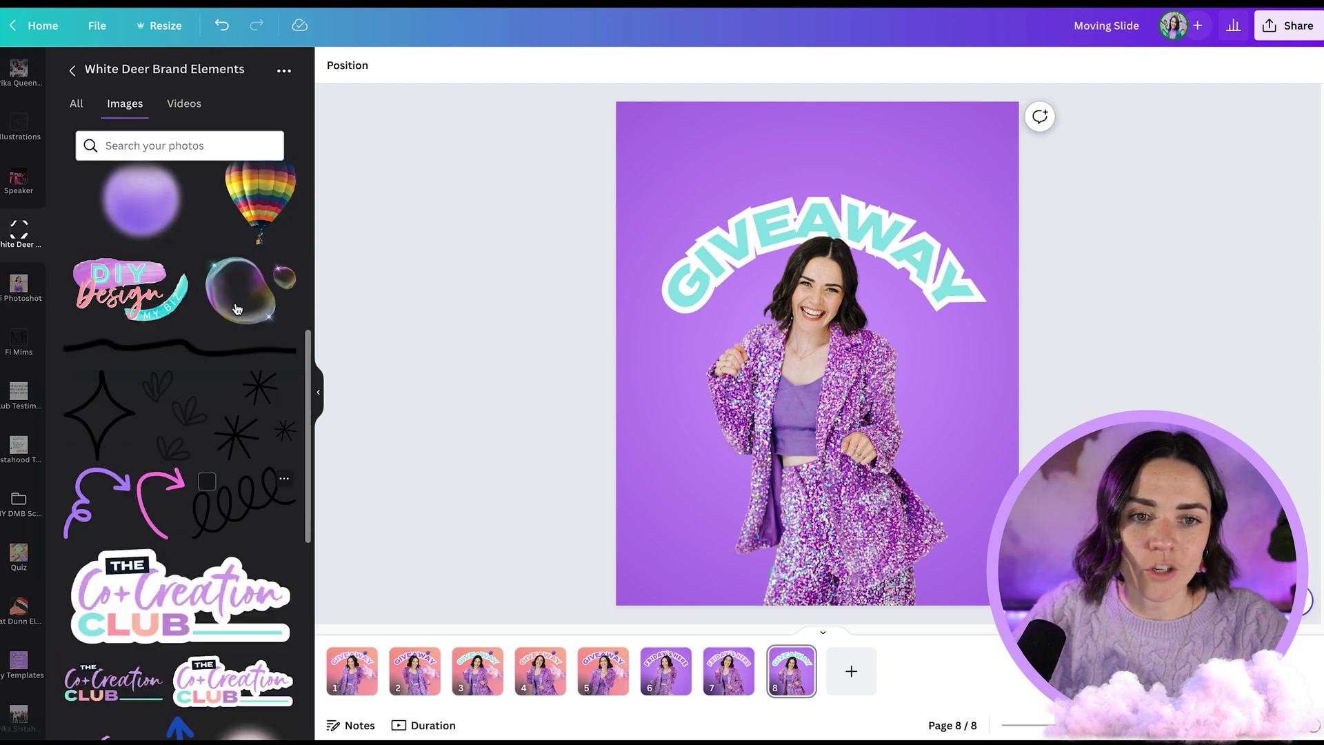
left_click_drag(243, 585, 650, 136)
right_click(651, 136)
left_click(675, 483)
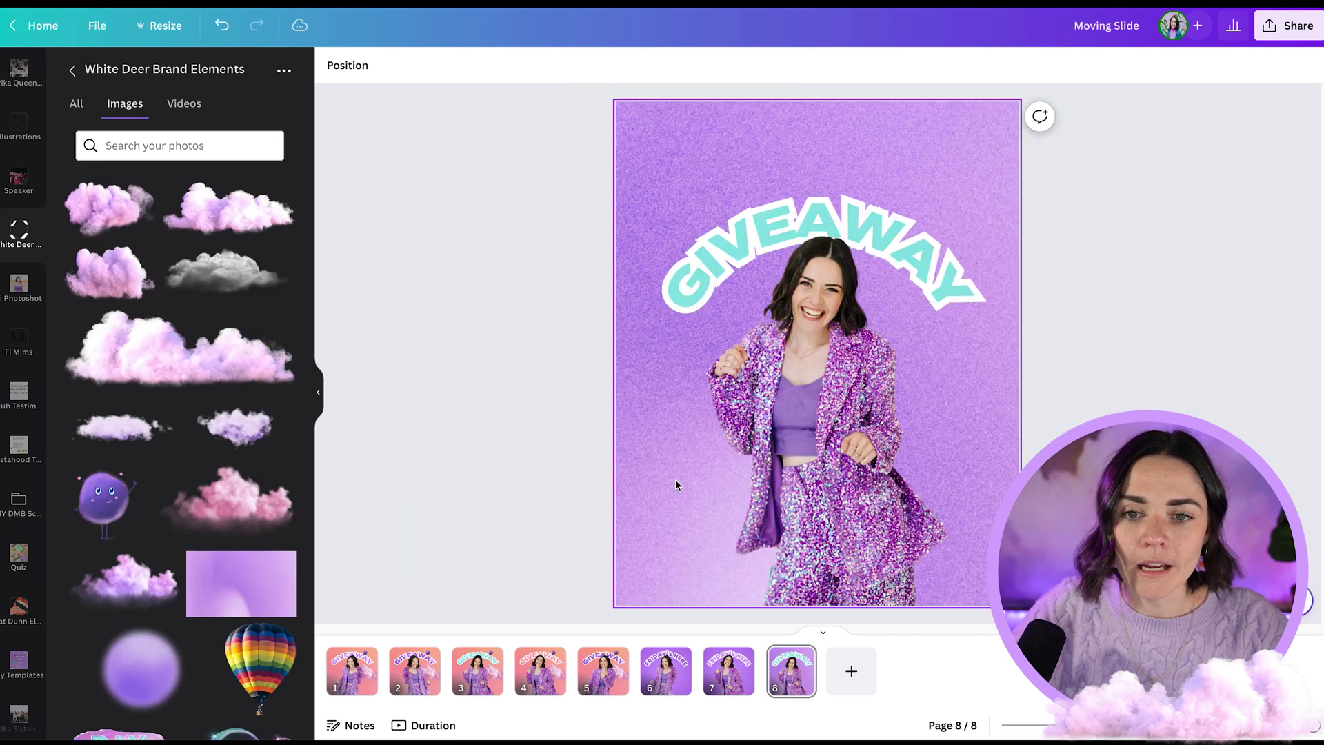
- Reduce the background image's opacity on page 8 and set the page's background colour to the darker purple
left_click(668, 121)
left_click(719, 65)
left_click_drag(710, 124, 665, 124)
left_click(408, 118)
left_click(332, 67)
left_click(211, 151)
left_click(434, 197)
- Add the wide pink cloud at page 8's lower-left corner and the iridescent bubble partly off its upper-right corner
left_click(77, 322)
left_click_drag(747, 353, 629, 573)
scroll(197, 422, "down", 4)
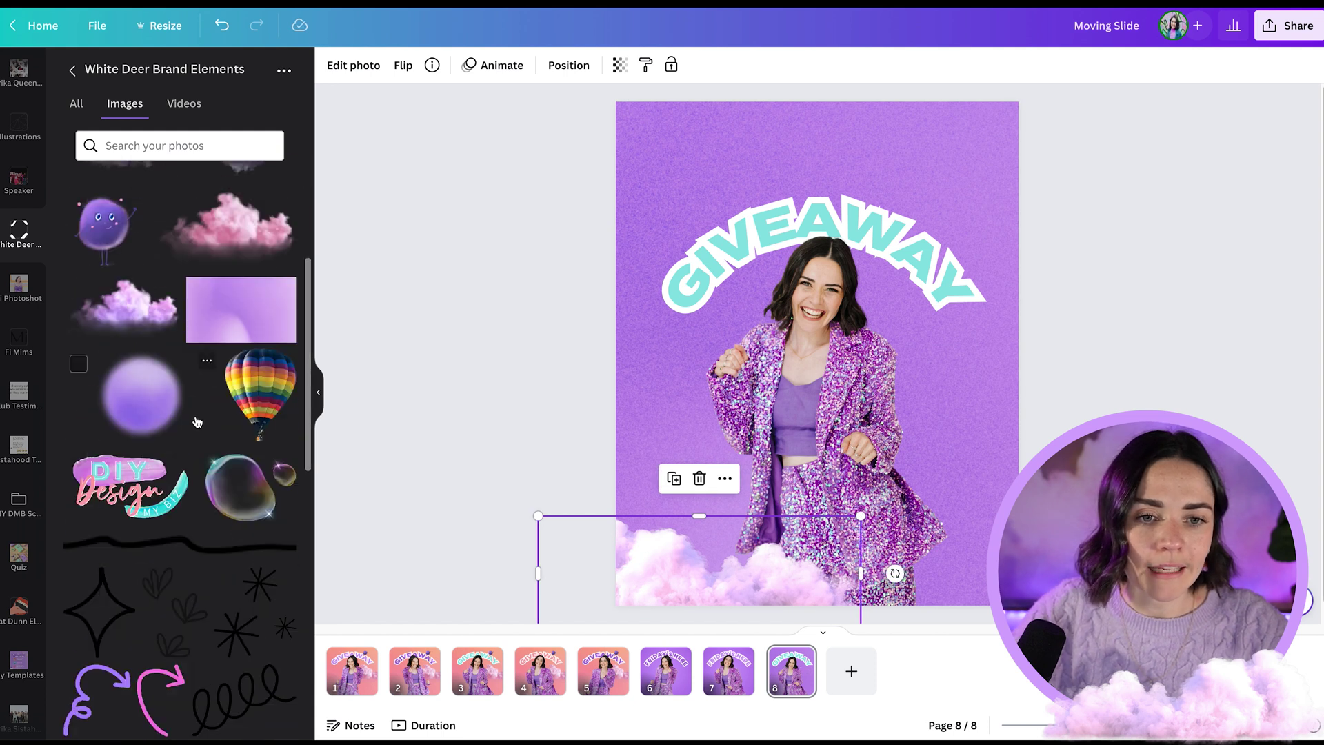
left_click(262, 507)
left_click_drag(741, 441, 977, 105)
scroll(267, 455, "down", 1)
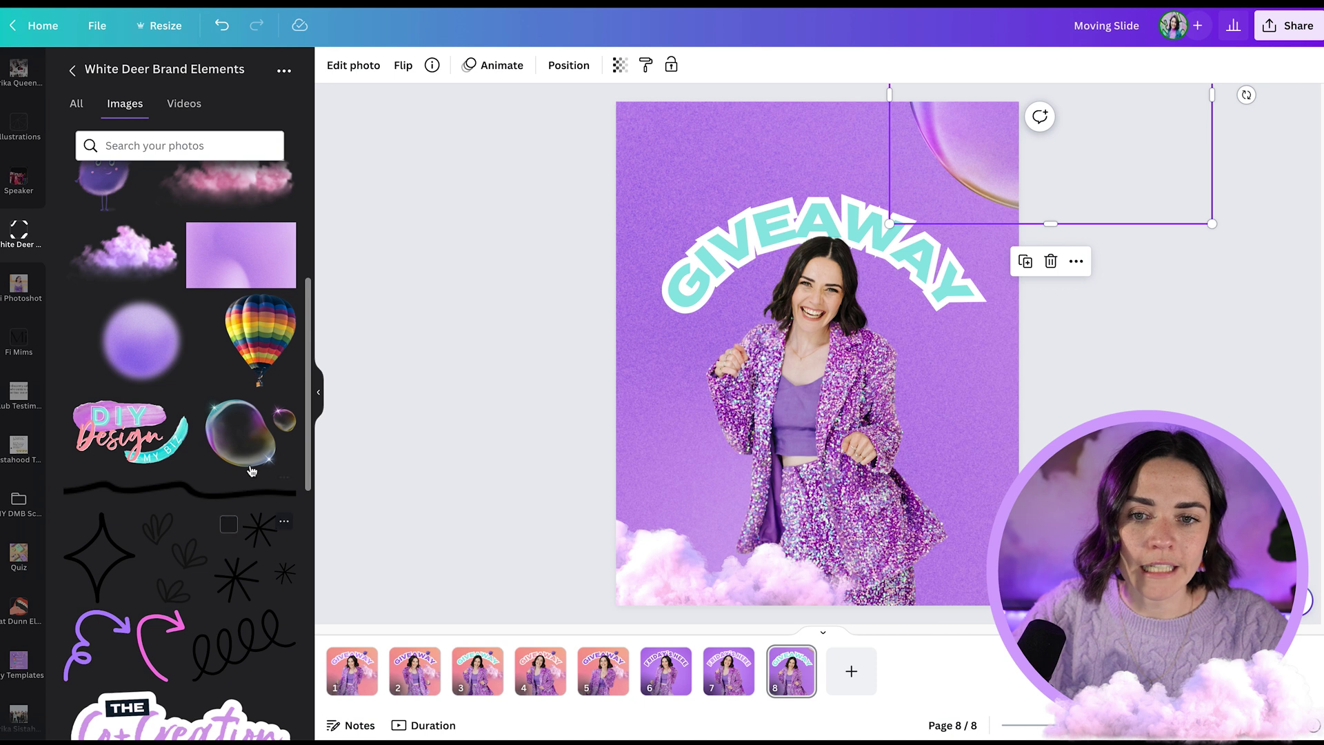
scroll(269, 505, "down", 3)
scroll(222, 455, "up", 5)
scroll(222, 455, "up", 2)
left_click(558, 394)
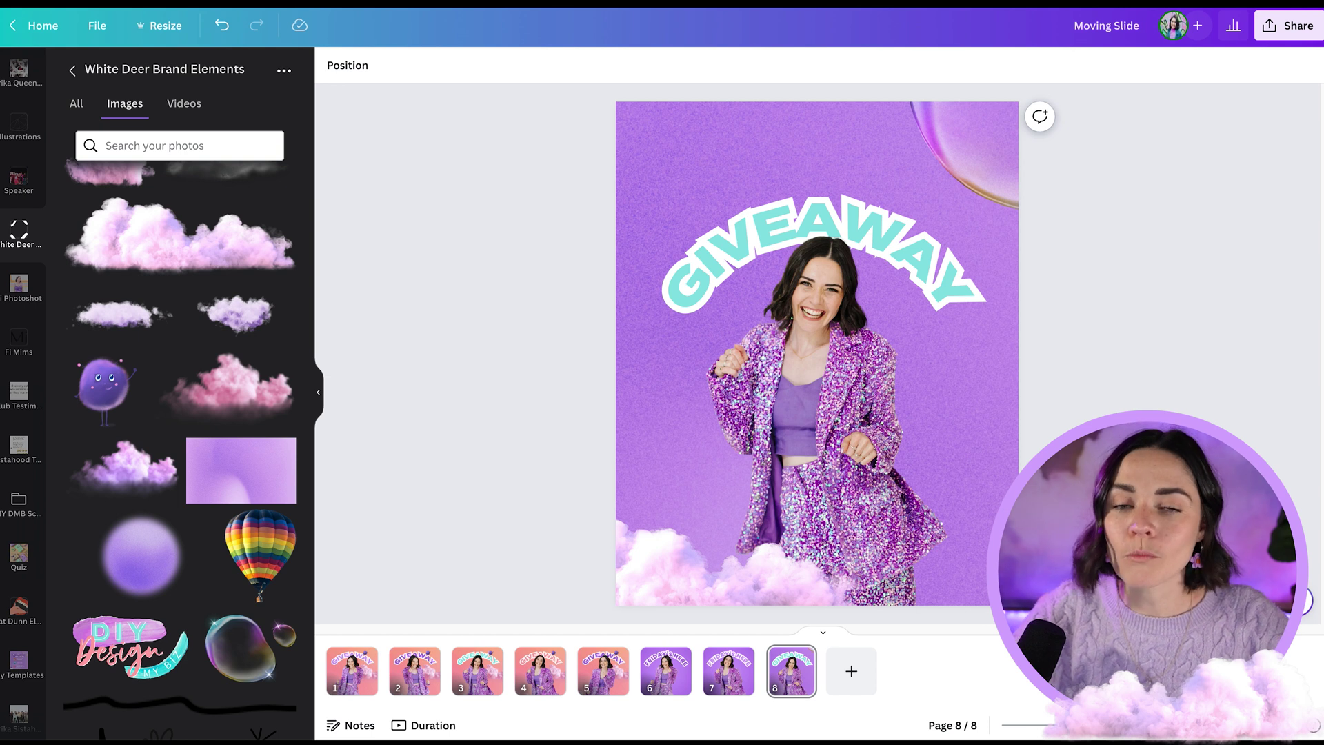
- Duplicate page 8
left_click(785, 680)
right_click(800, 680)
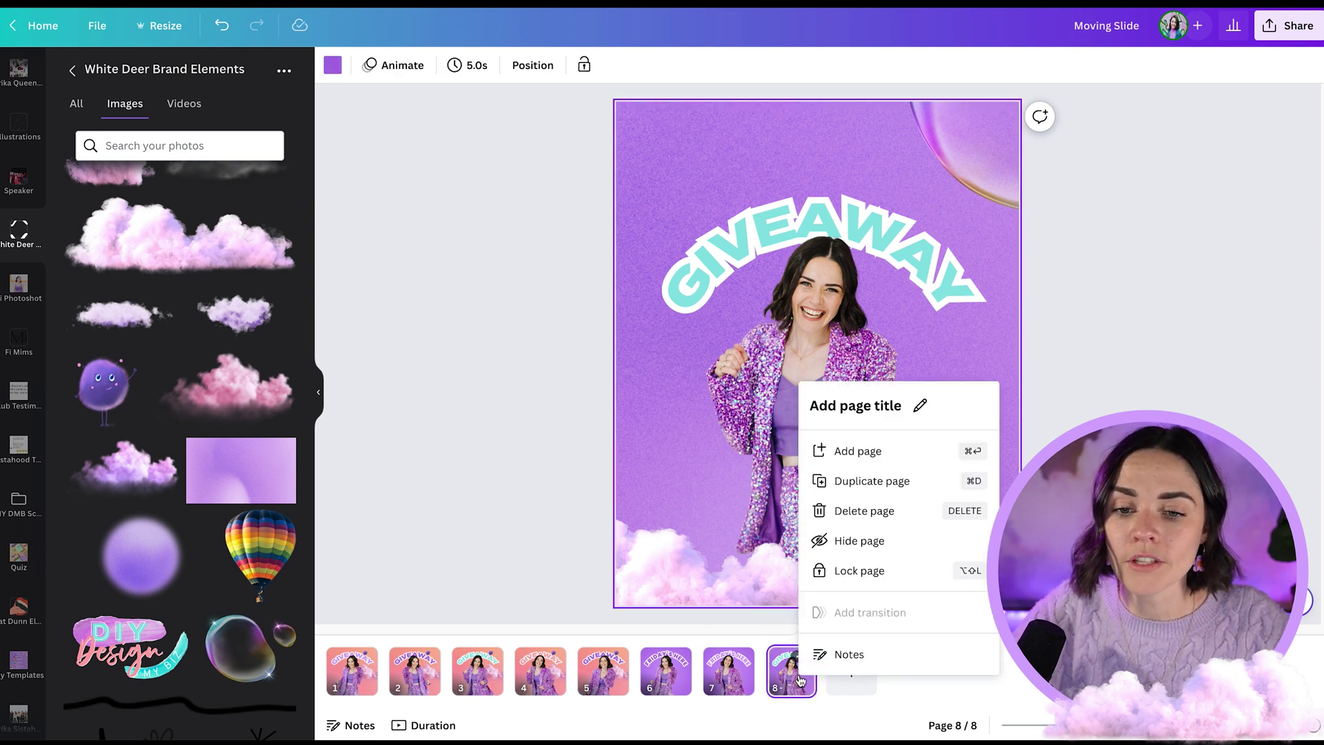
left_click(858, 479)
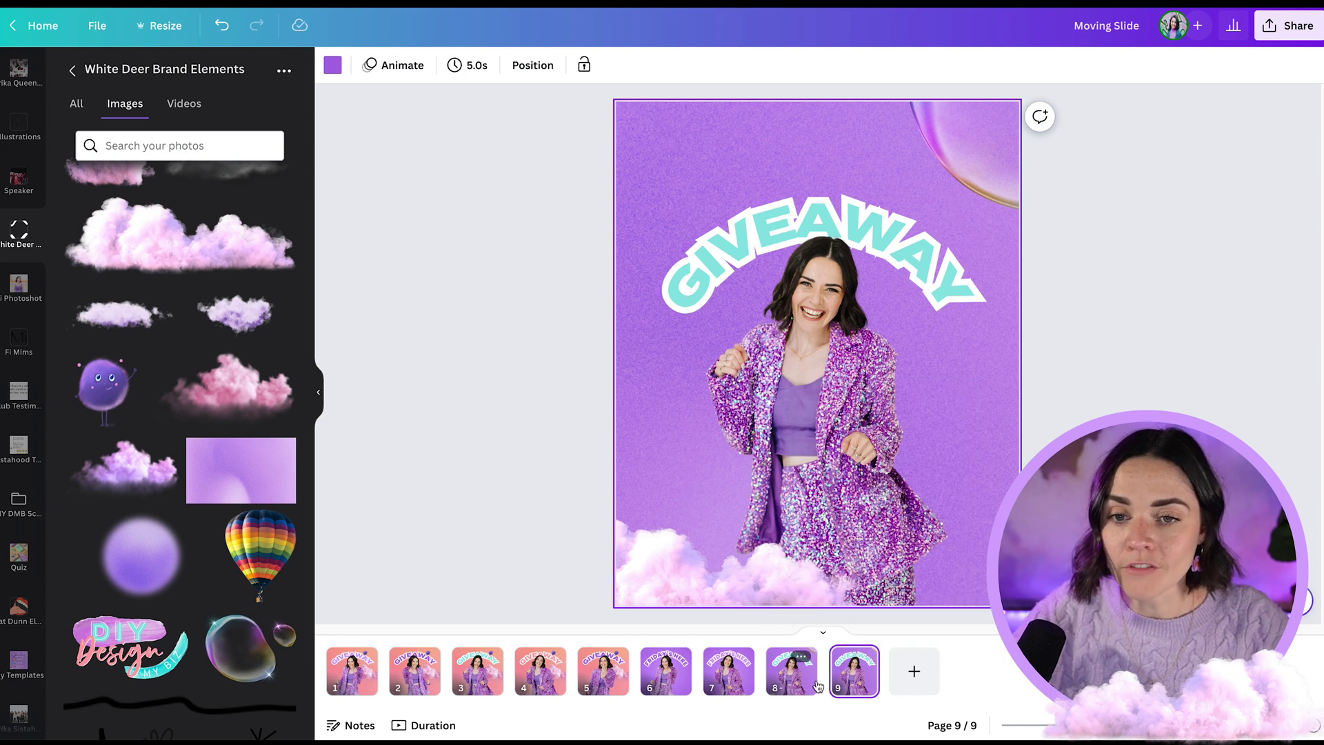
mouse_move(818, 685)
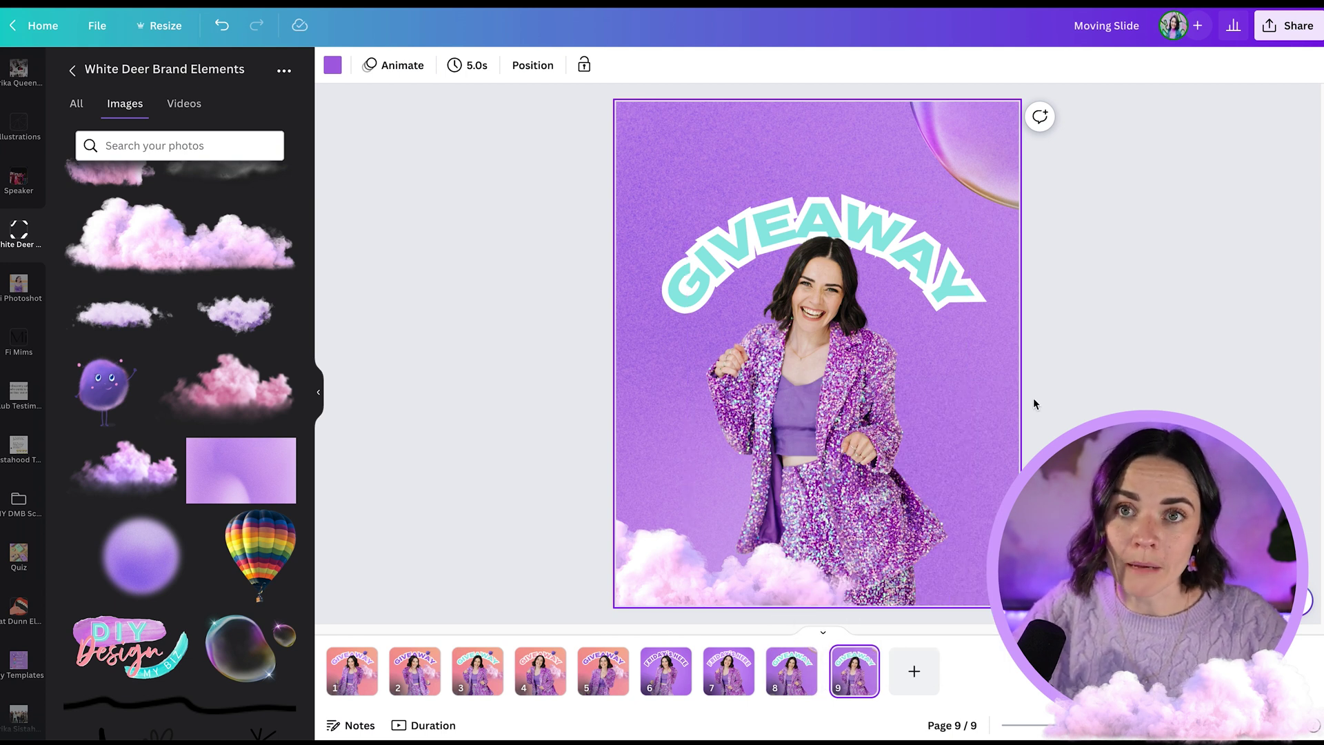
- Add a Fi Photoshot photo of the woman with her hand raised to her chest on page 9 and remove its background
left_click(12, 310)
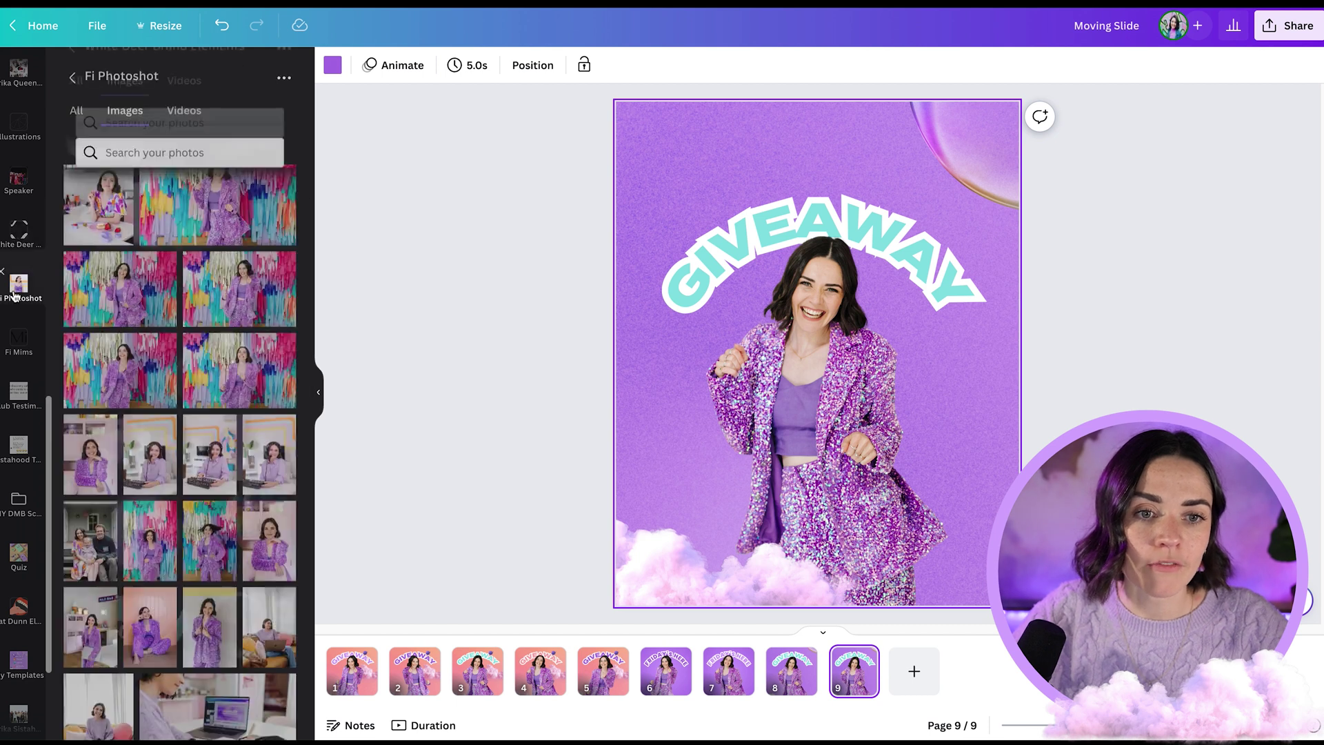
left_click(151, 378)
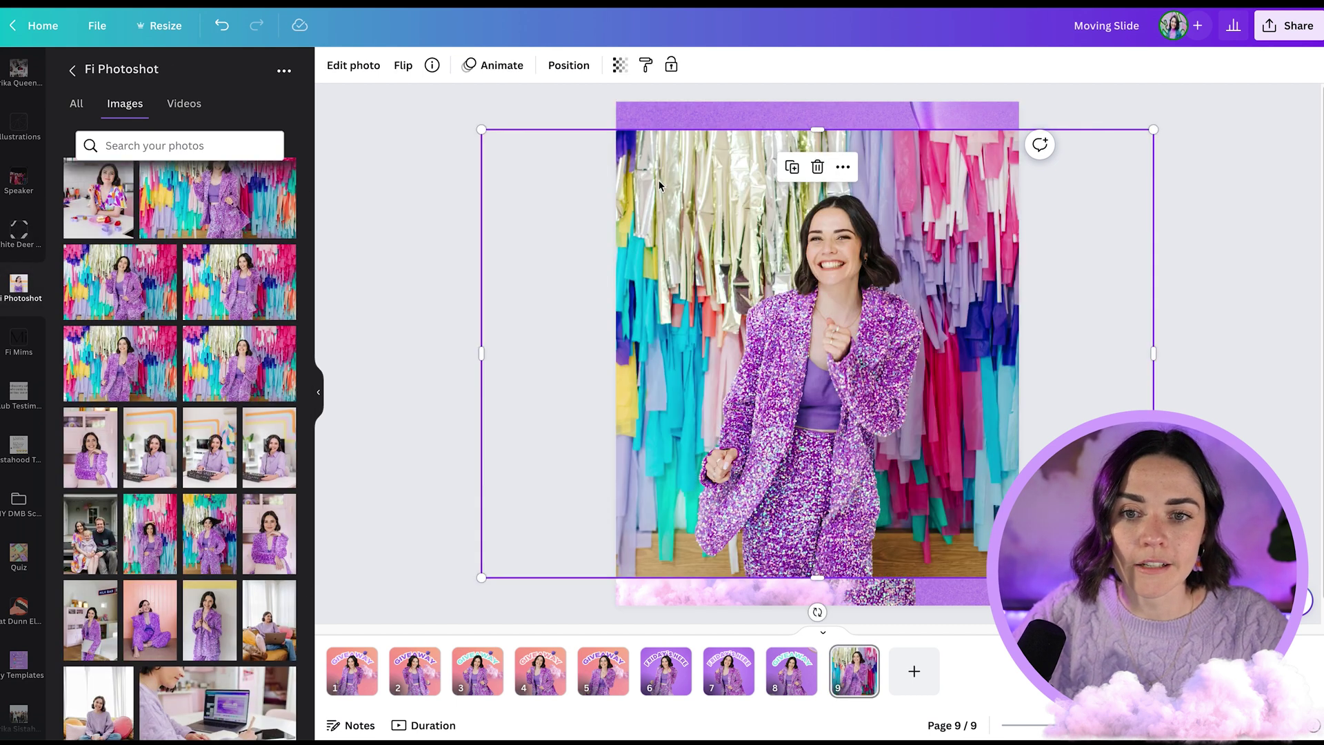
left_click(353, 65)
left_click(101, 181)
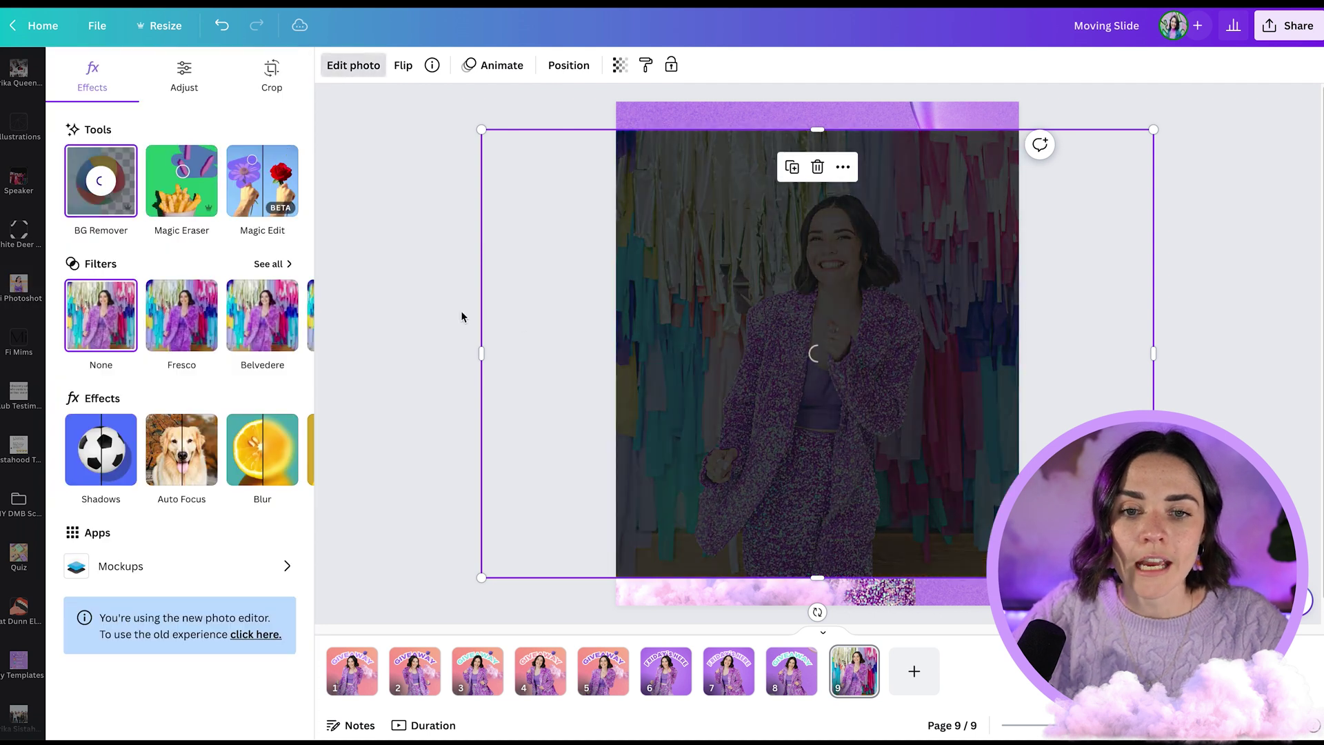
- Crop the new cutout's sides and upper edge close to the woman and place it over the original photo
left_click_drag(477, 350, 656, 352)
left_click_drag(1153, 339, 1000, 376)
left_click_drag(828, 129, 828, 179)
left_click_drag(913, 378, 899, 415)
- Lower the new cutout's opacity, align its head with the photo beneath, and restore its opacity to 100
left_click(620, 66)
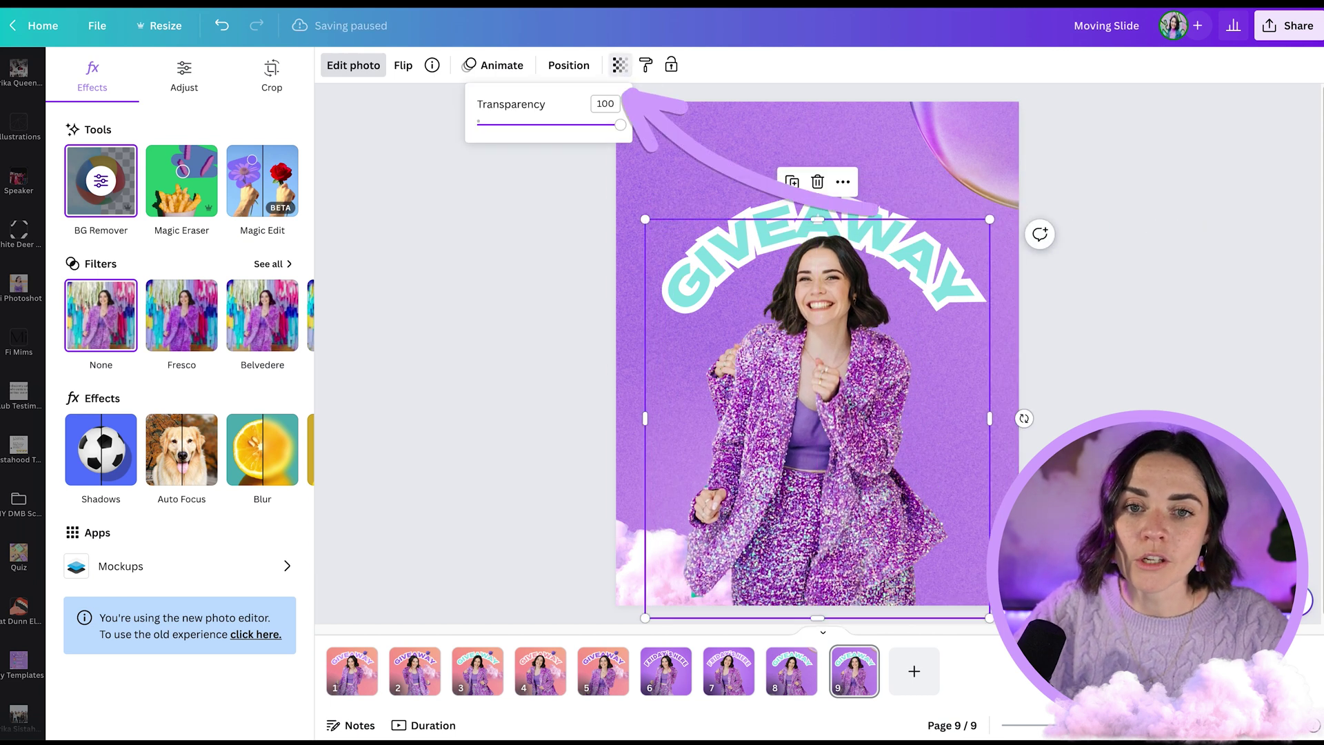
left_click_drag(620, 126, 552, 132)
left_click_drag(862, 390, 859, 388)
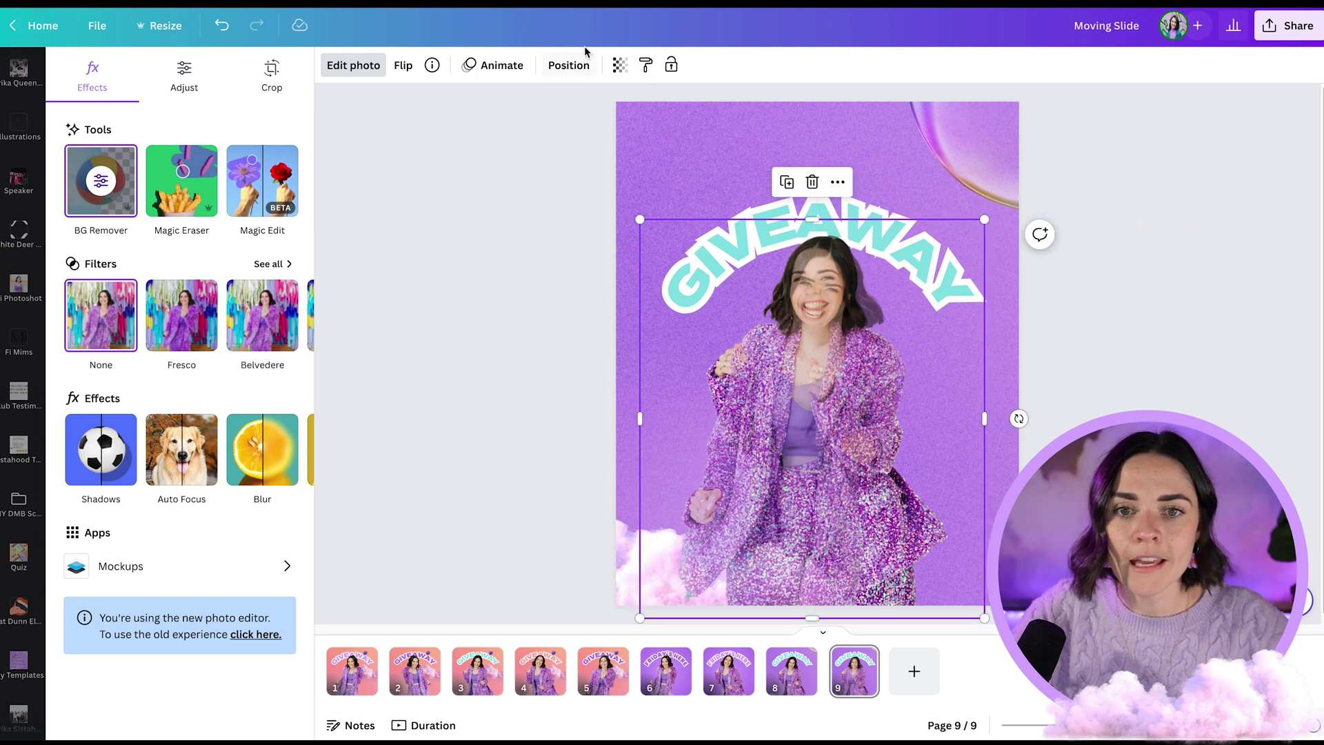
left_click(620, 67)
left_click_drag(591, 128, 618, 124)
- Delete the original photo of the woman from page 9, keeping the new cutout
left_click(569, 65)
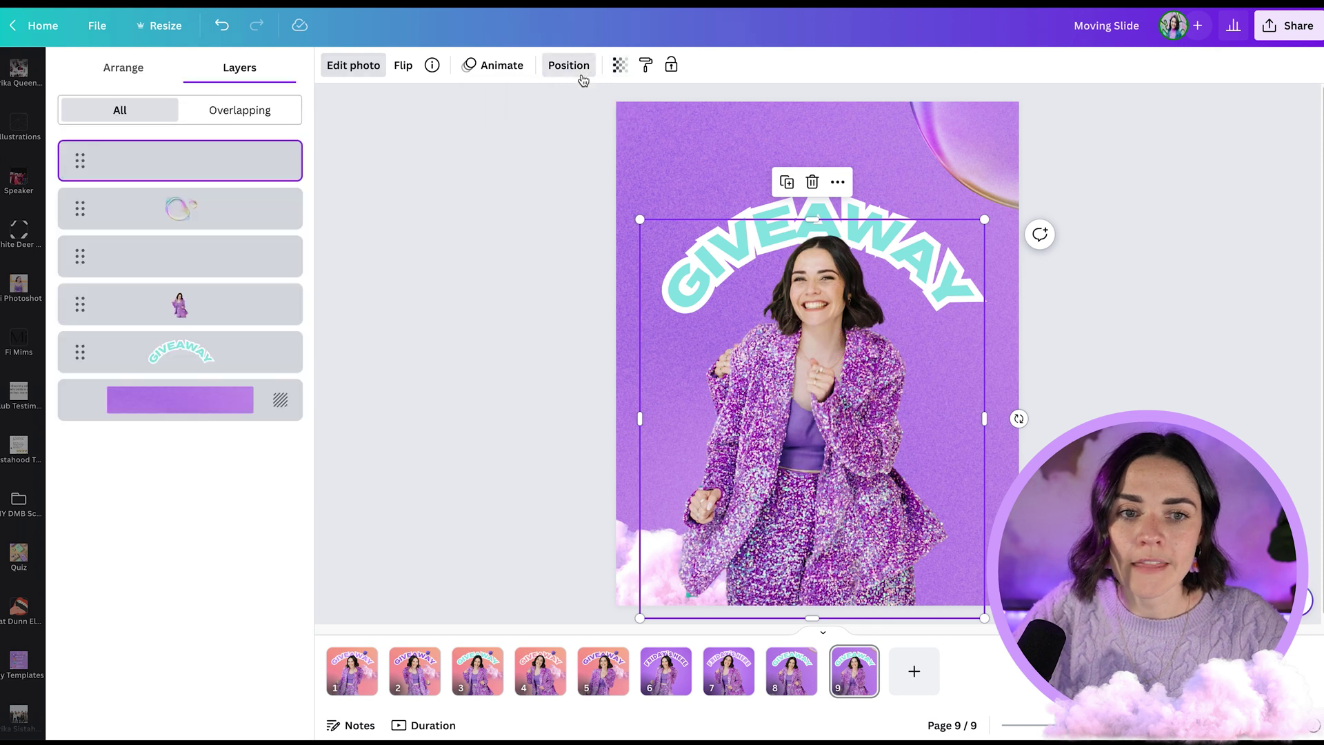
left_click(246, 302)
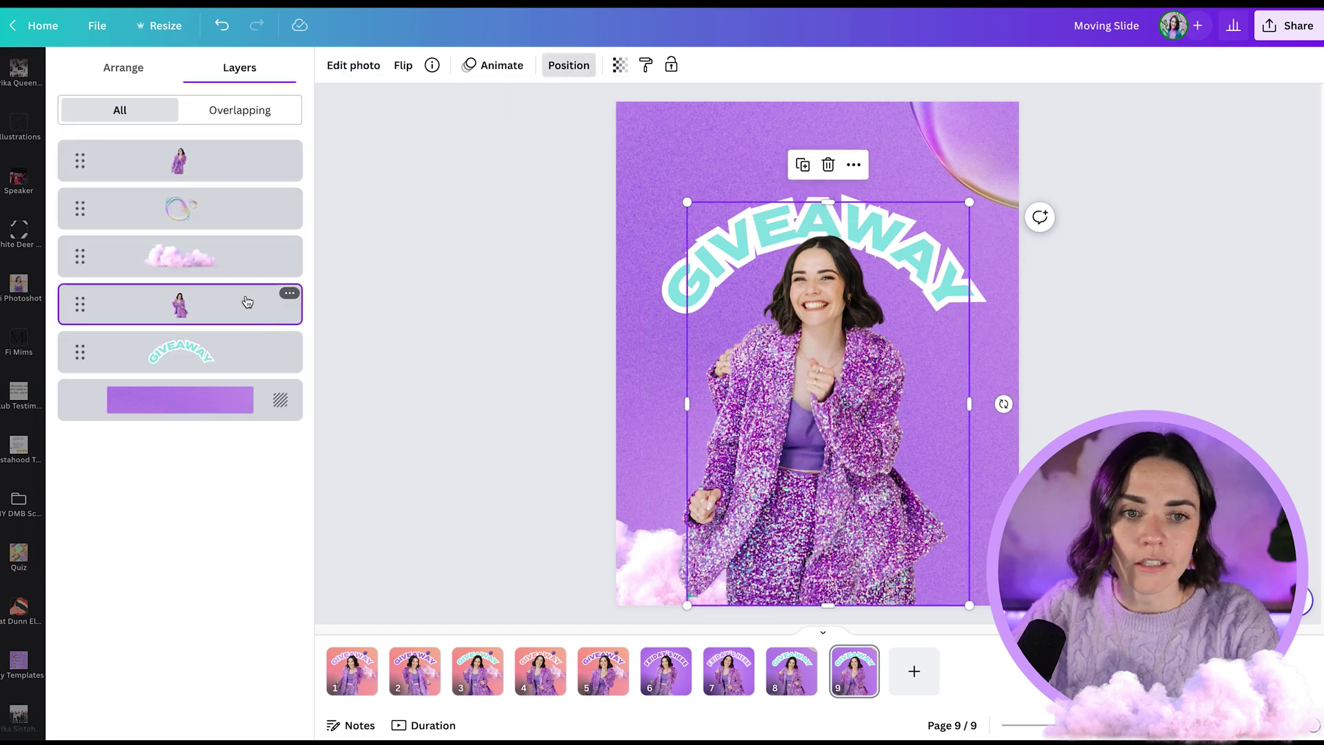
key("Delete")
left_click(1147, 366)
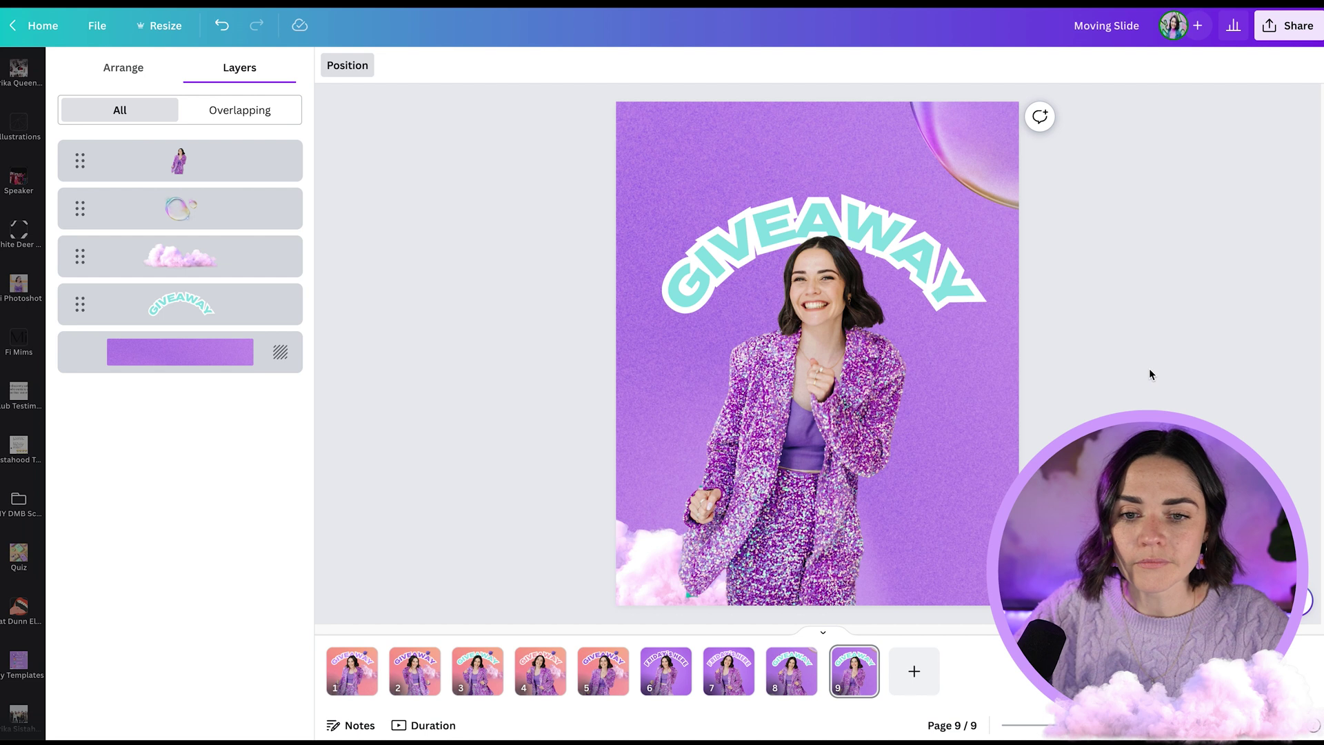
- Flip between the last pages to compare the woman's poses on pages 8 and 9
key("ctrl+z")
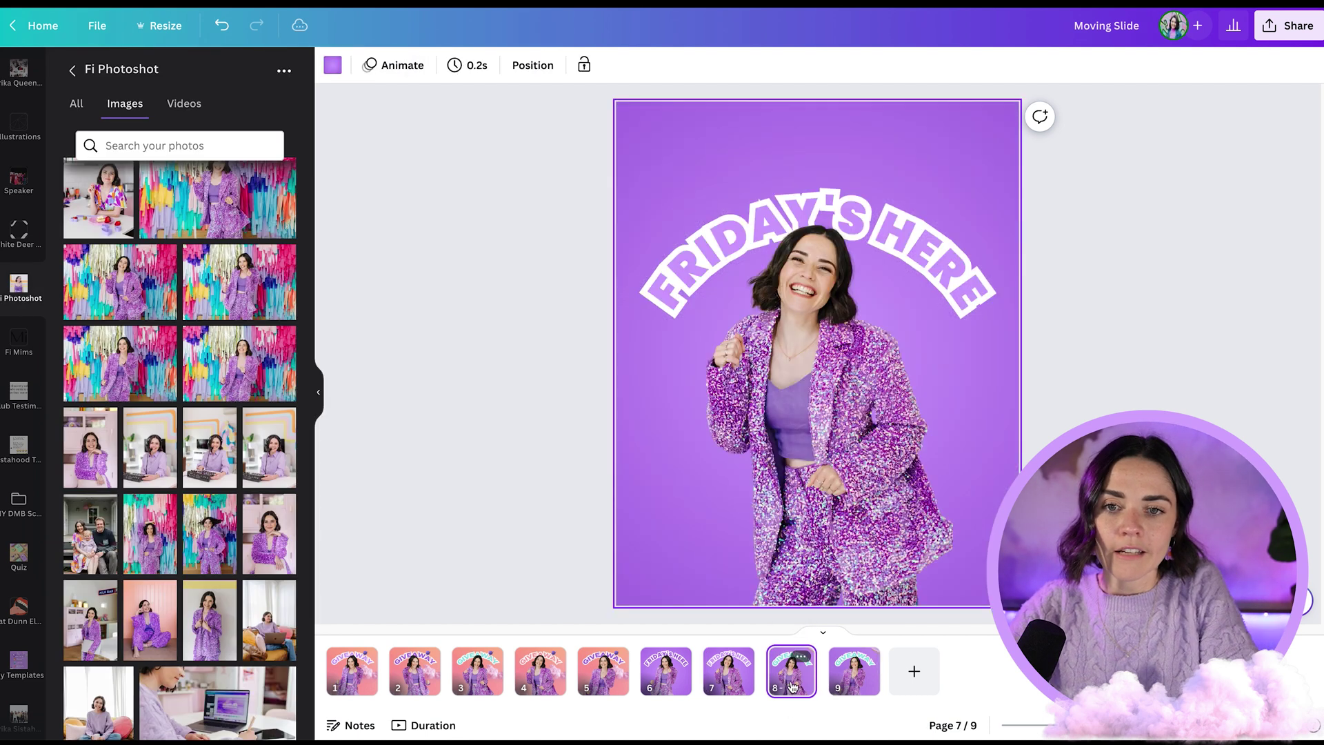
left_click(792, 686)
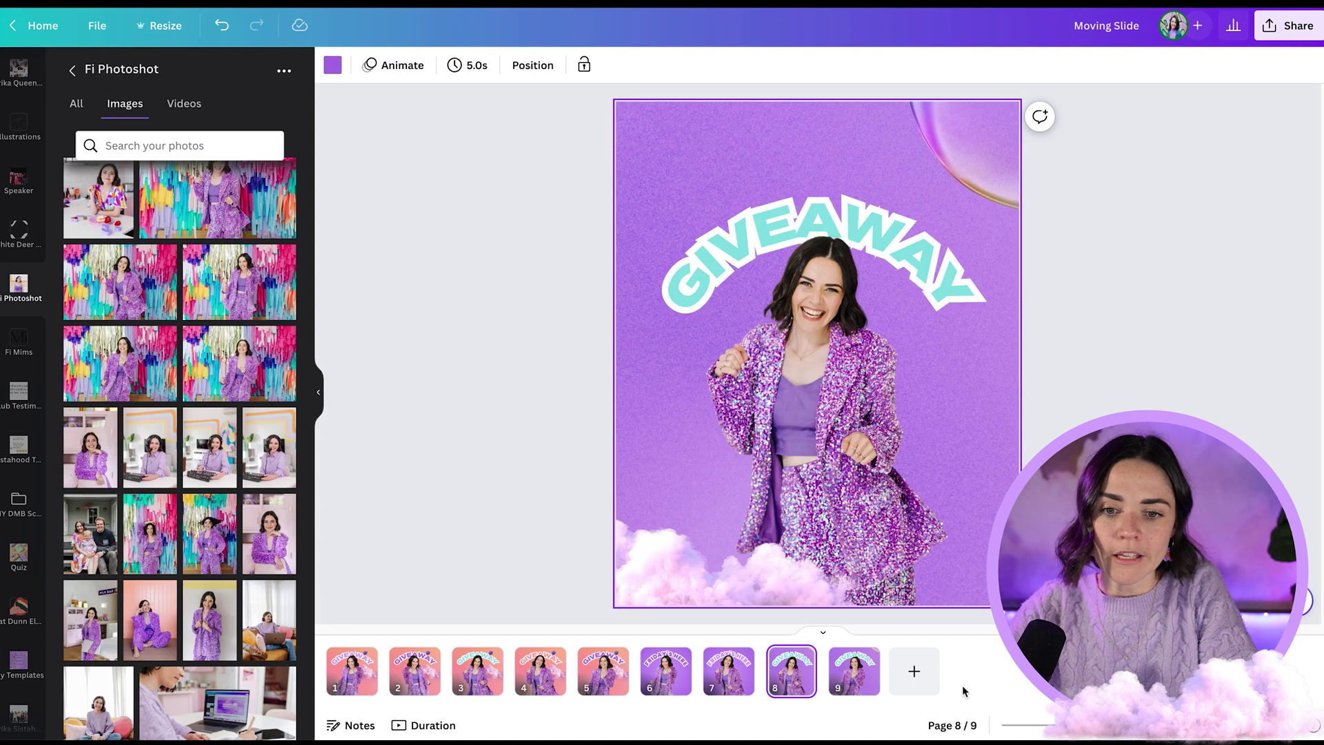
key("ctrl+shift+z")
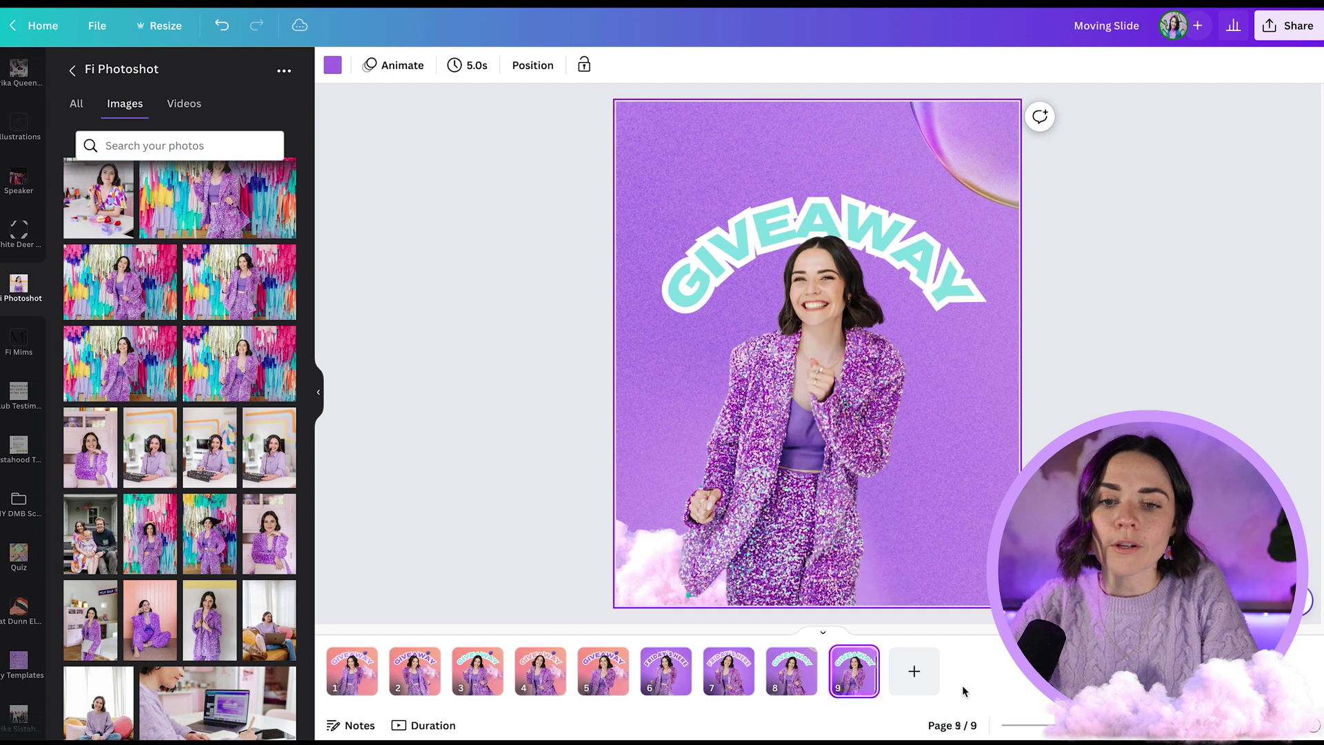
key("ctrl+z")
key("ctrl+shift+z")
key("ctrl+z")
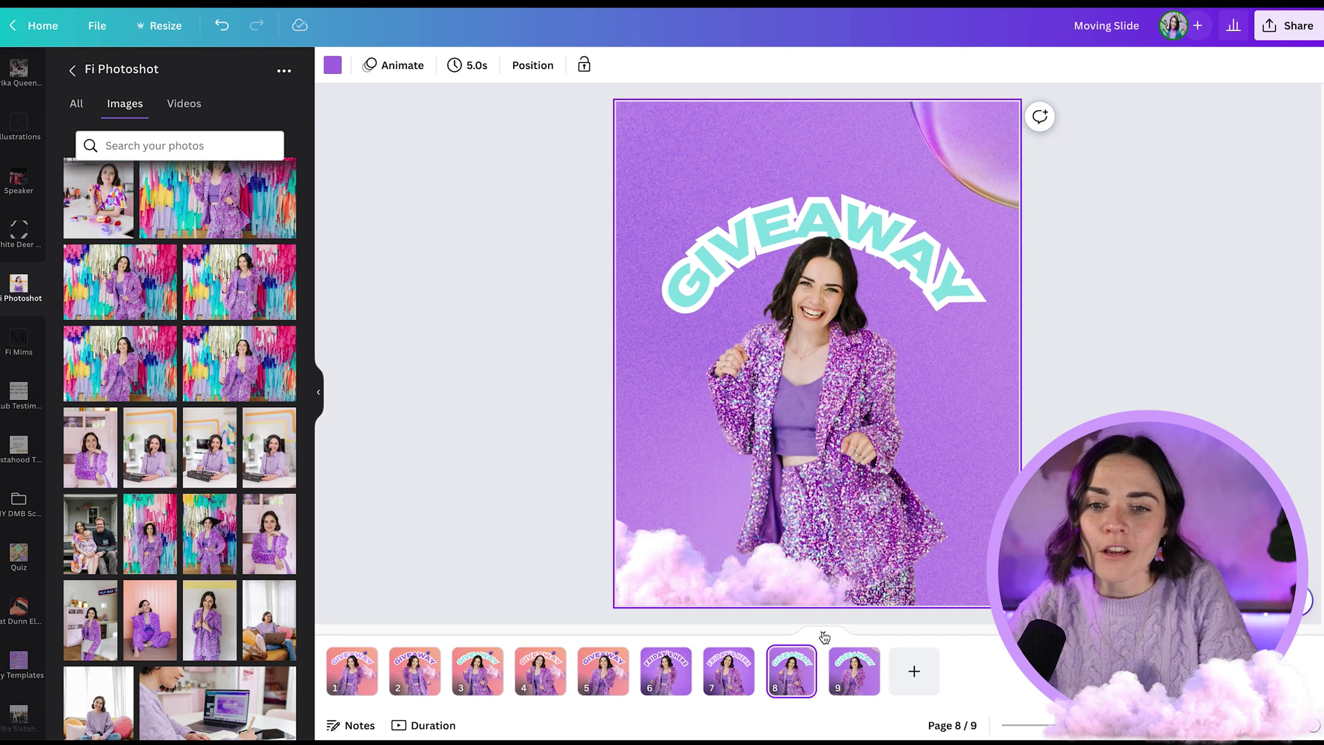
key("ctrl+z")
key("ctrl+z")
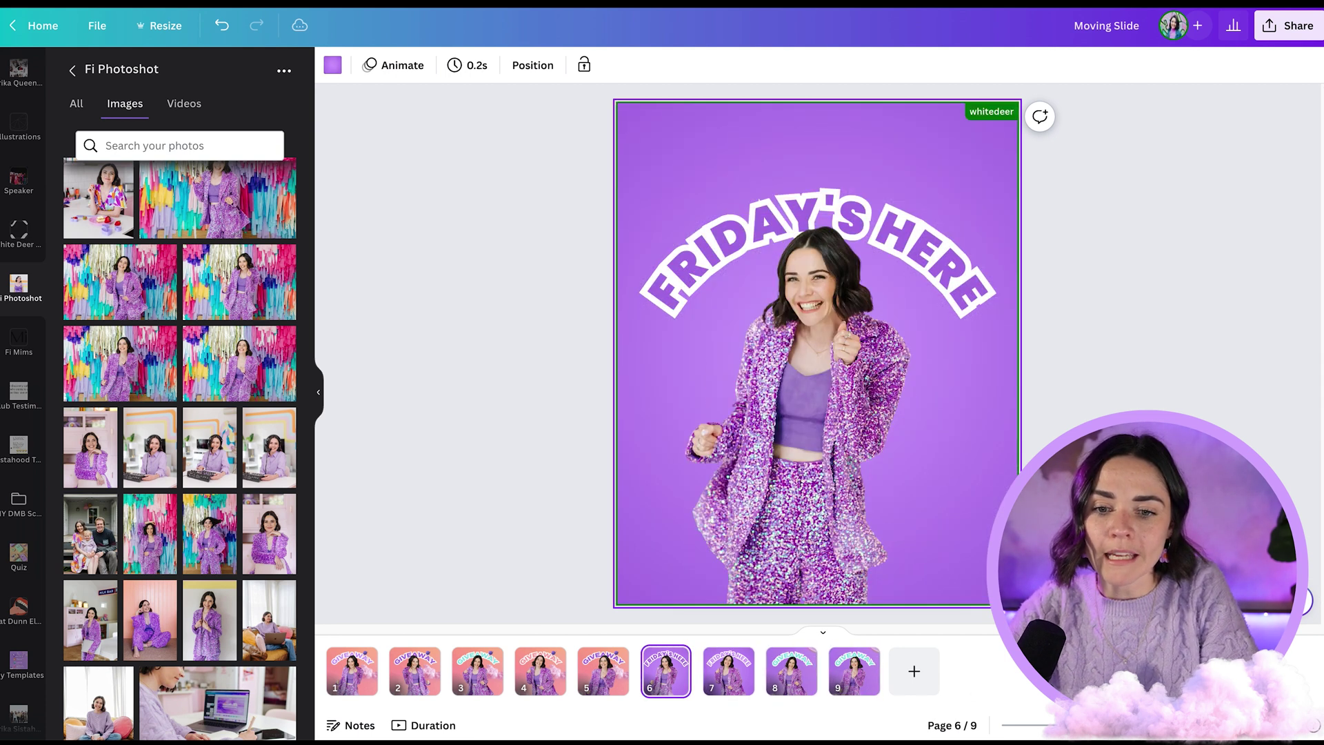
left_click(786, 683)
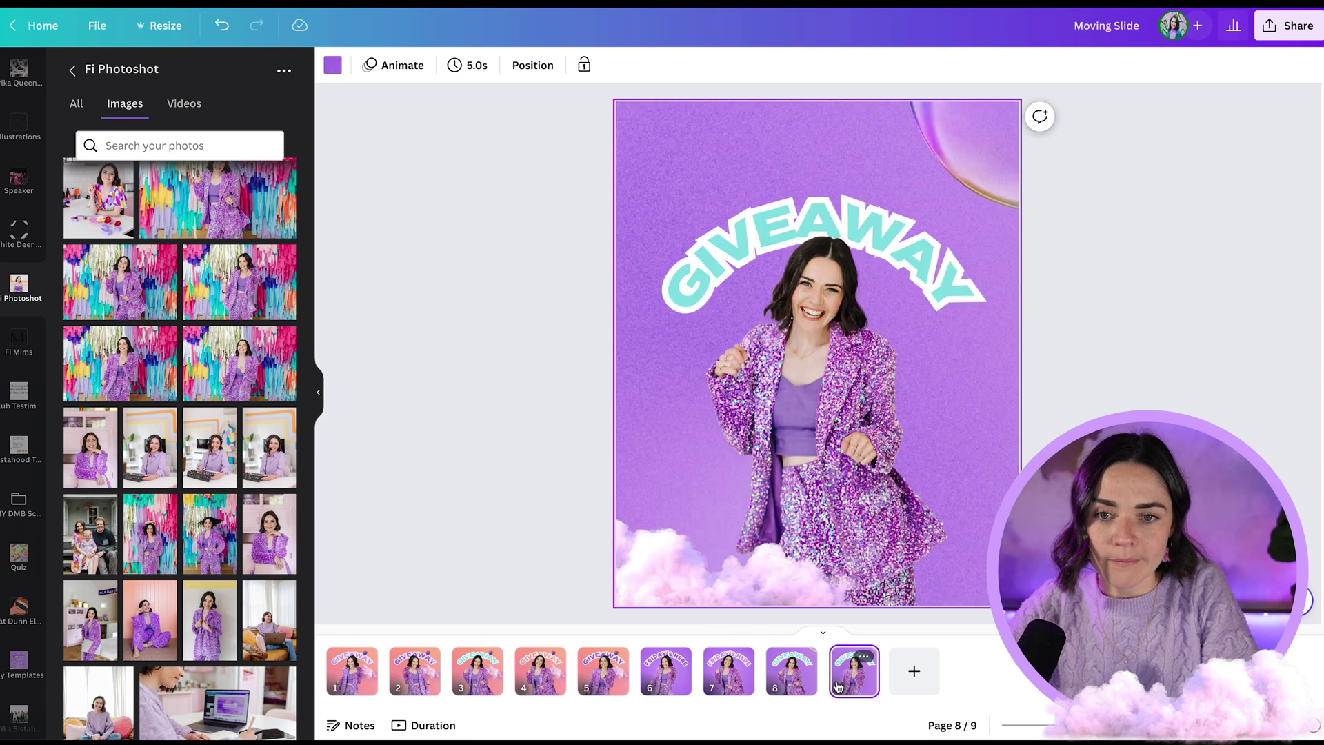
left_click(854, 676)
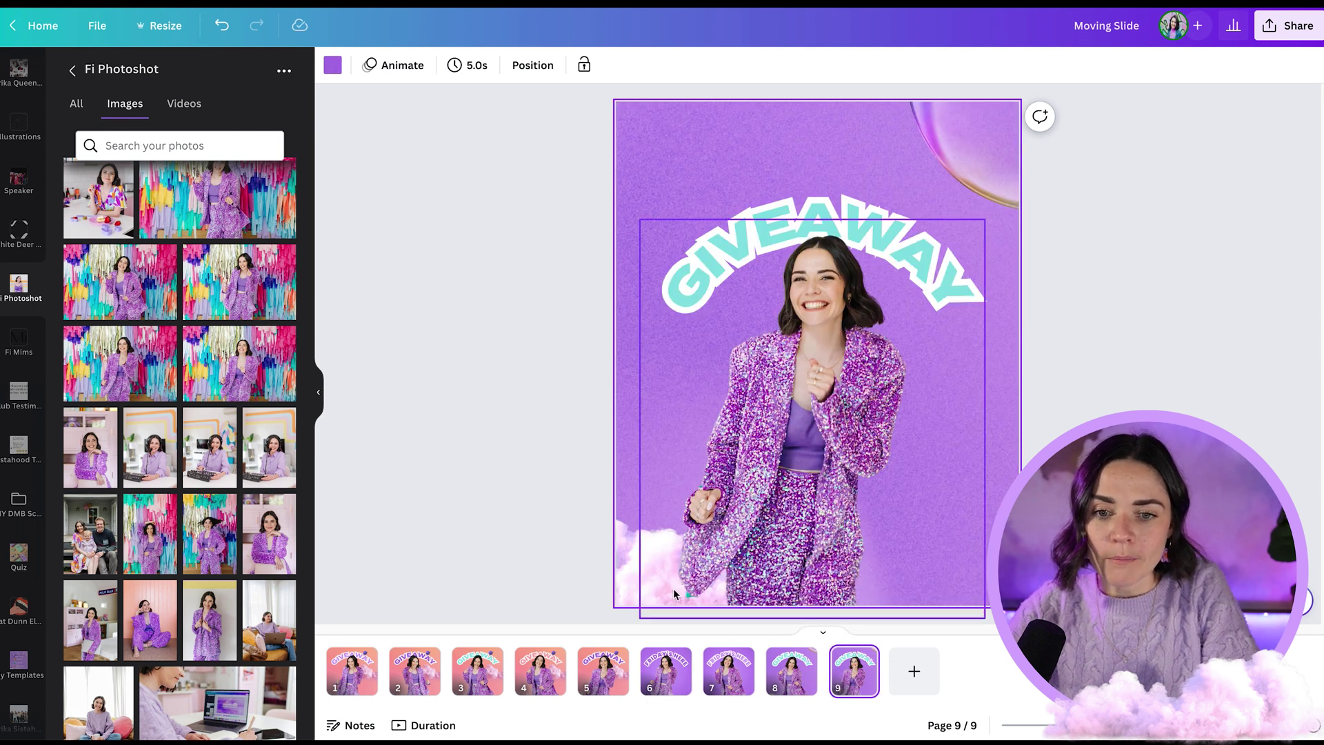
key("ctrl+z")
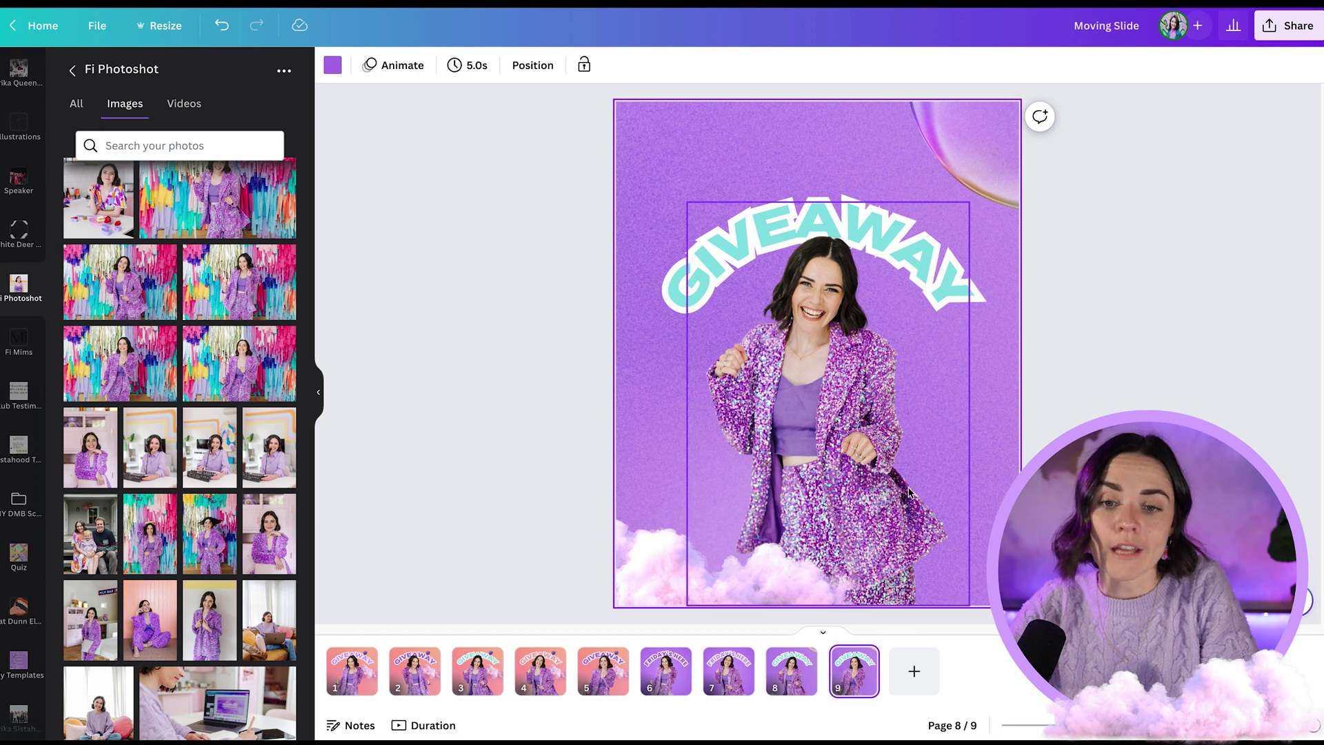
- Send the woman's cutout on page 9 backward so it sits behind the pink cloud
key("Page_Down")
left_click(820, 539)
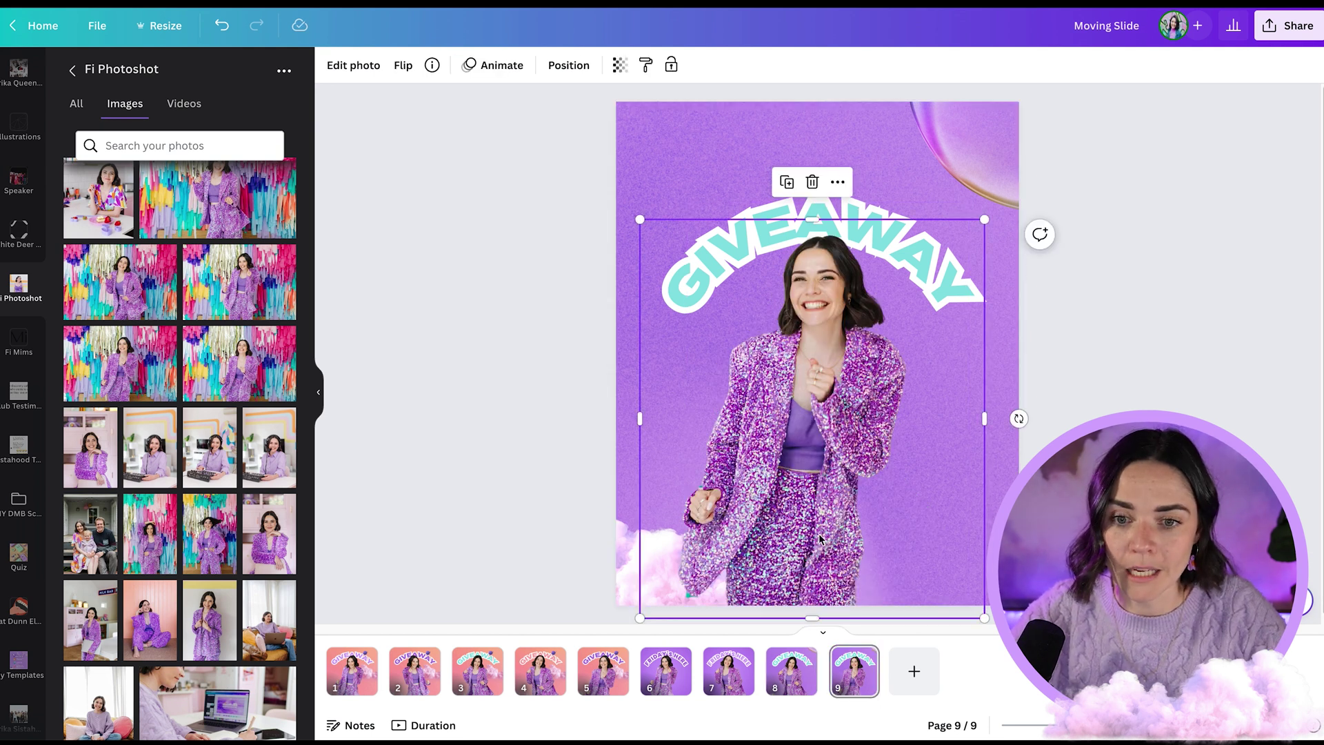
key("Escape")
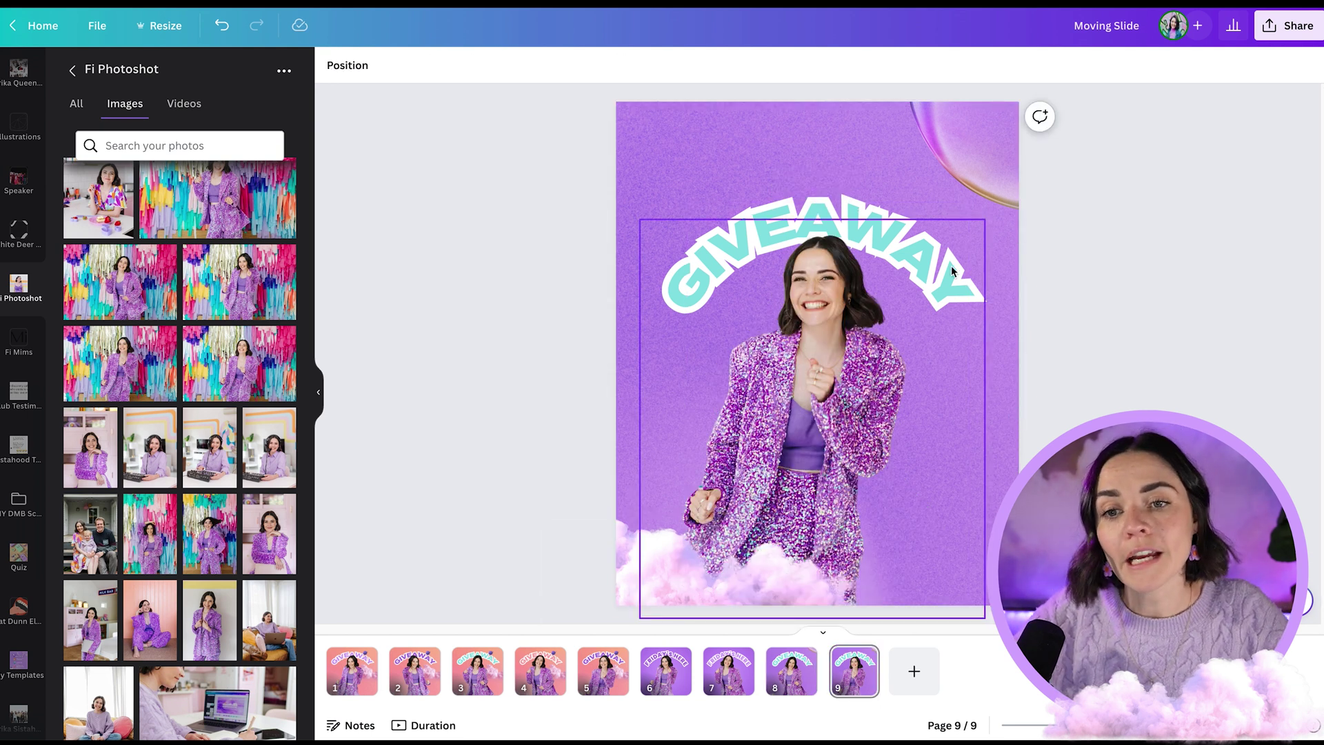
- Recolour the whole GIVEAWAY heading on page 9 in the pink document colour
left_click(820, 201)
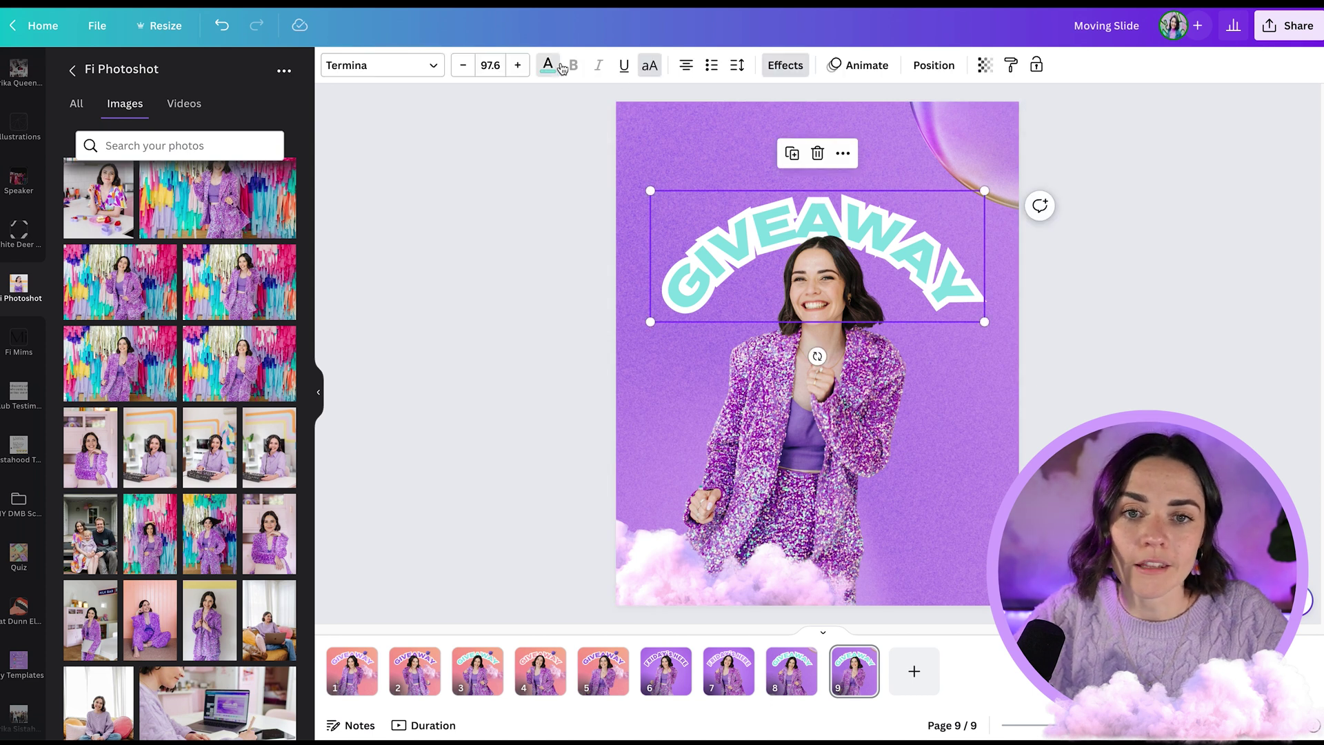
left_click(548, 65)
left_click(249, 159)
left_click(287, 161)
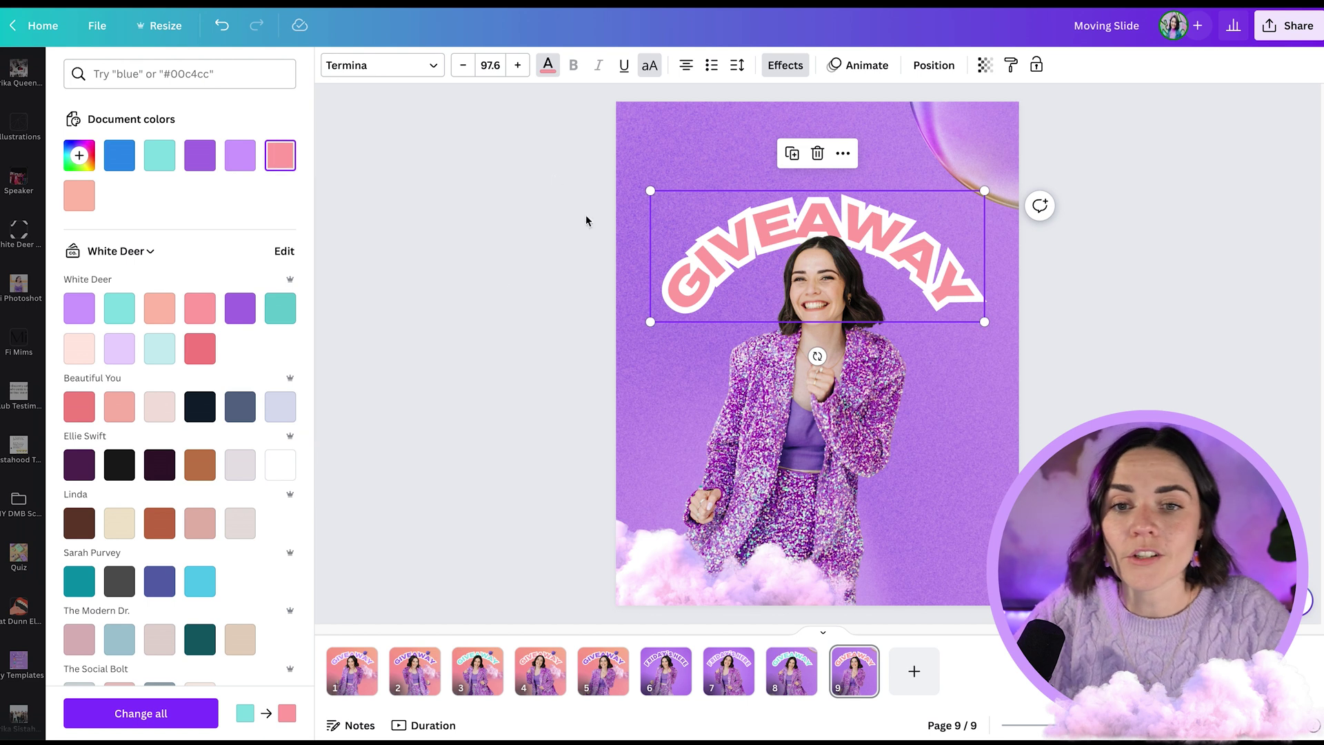
- Try purple on the full GIVEAWAY heading on page 9, and set it back to turquoise
left_click(706, 258)
left_click(706, 258)
left_click_drag(700, 225, 621, 207)
left_click(548, 65)
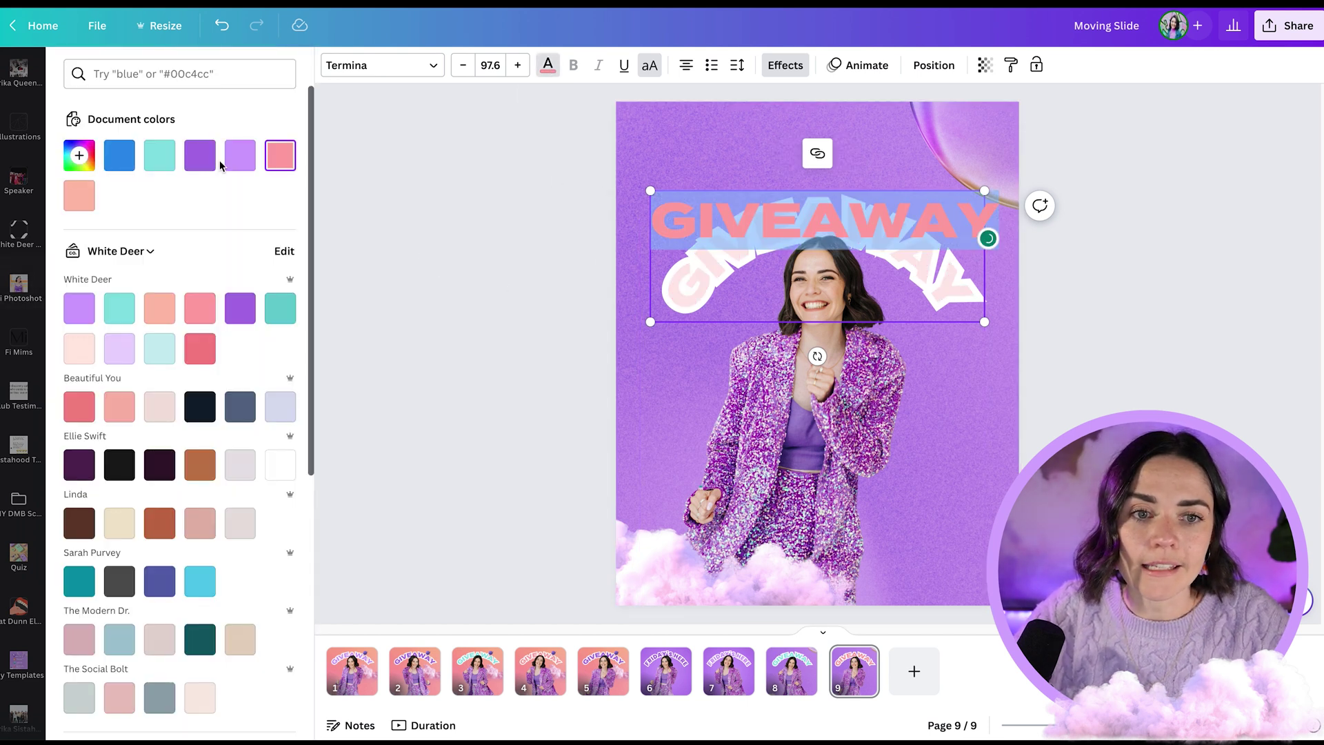
left_click(209, 161)
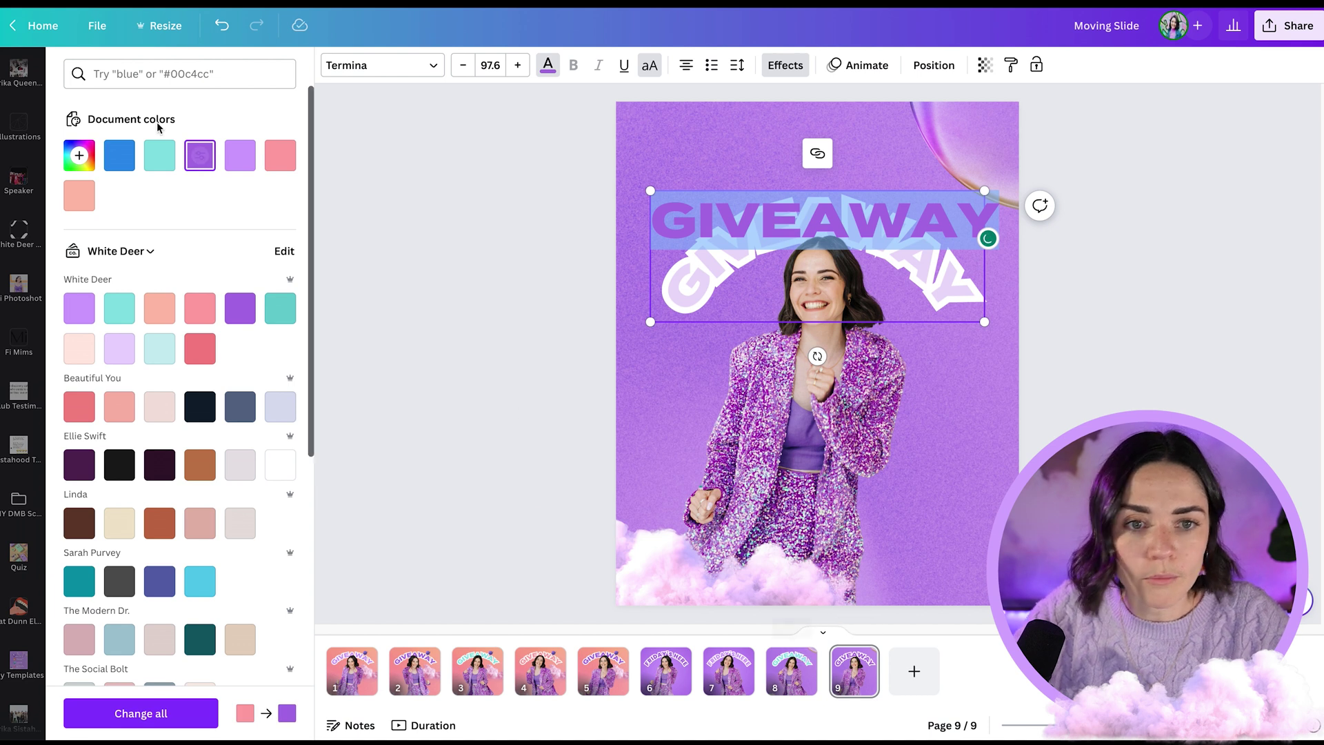
left_click(160, 155)
left_click(728, 222)
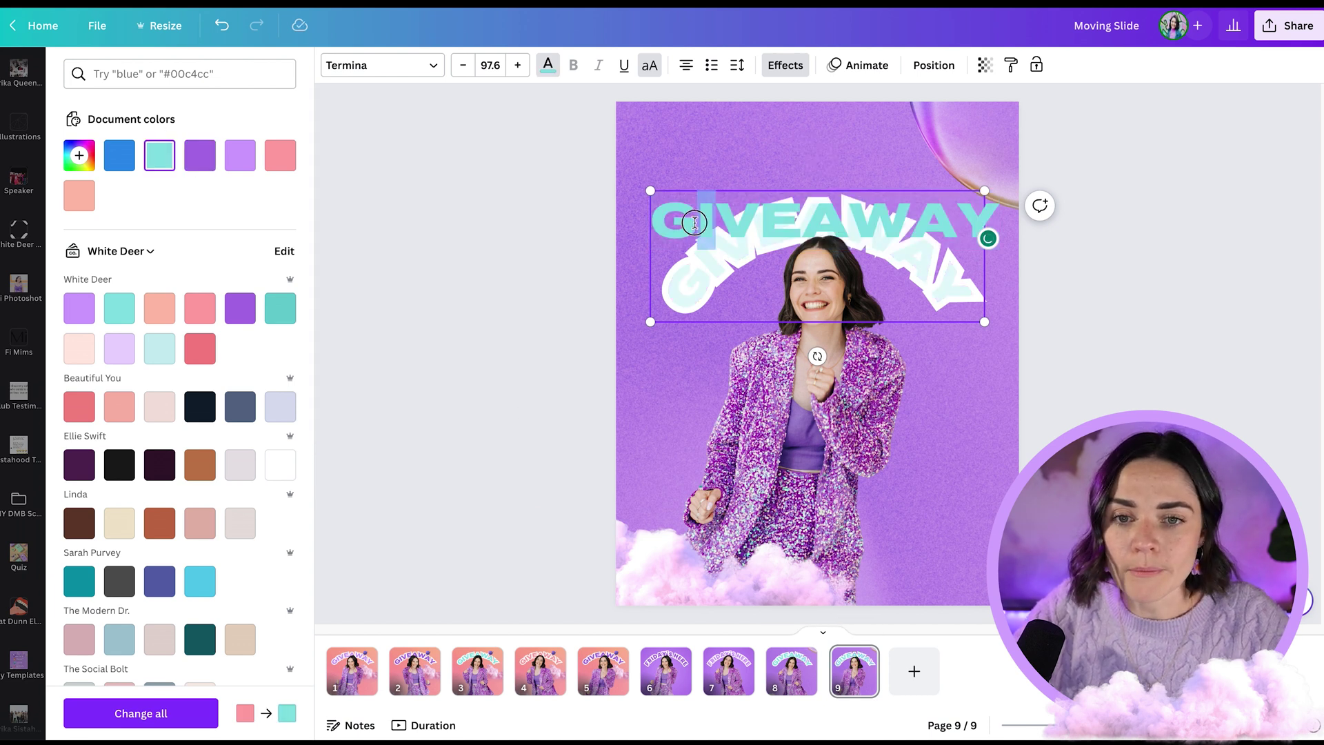
- On page 8, recolour only the letter G of the GIVEAWAY heading in the pink document colour
left_click(791, 670)
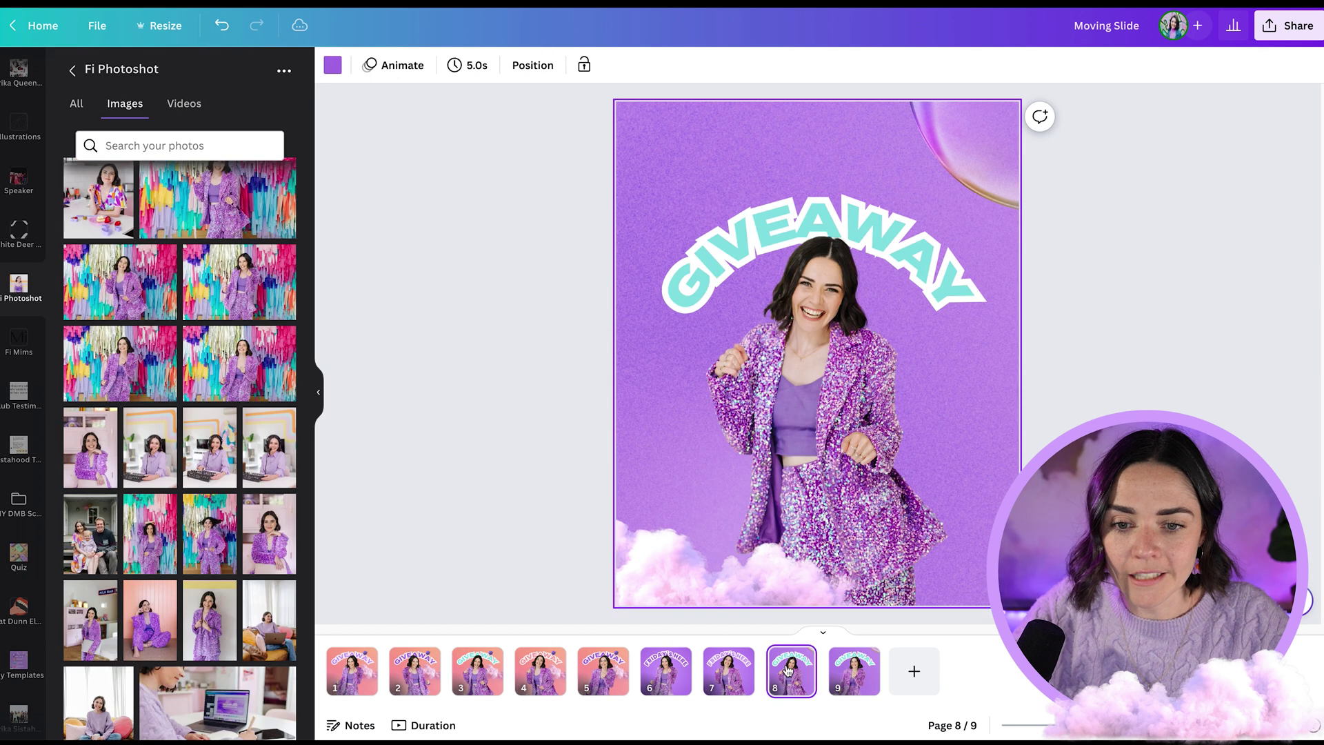
left_click(676, 288)
left_click(671, 310)
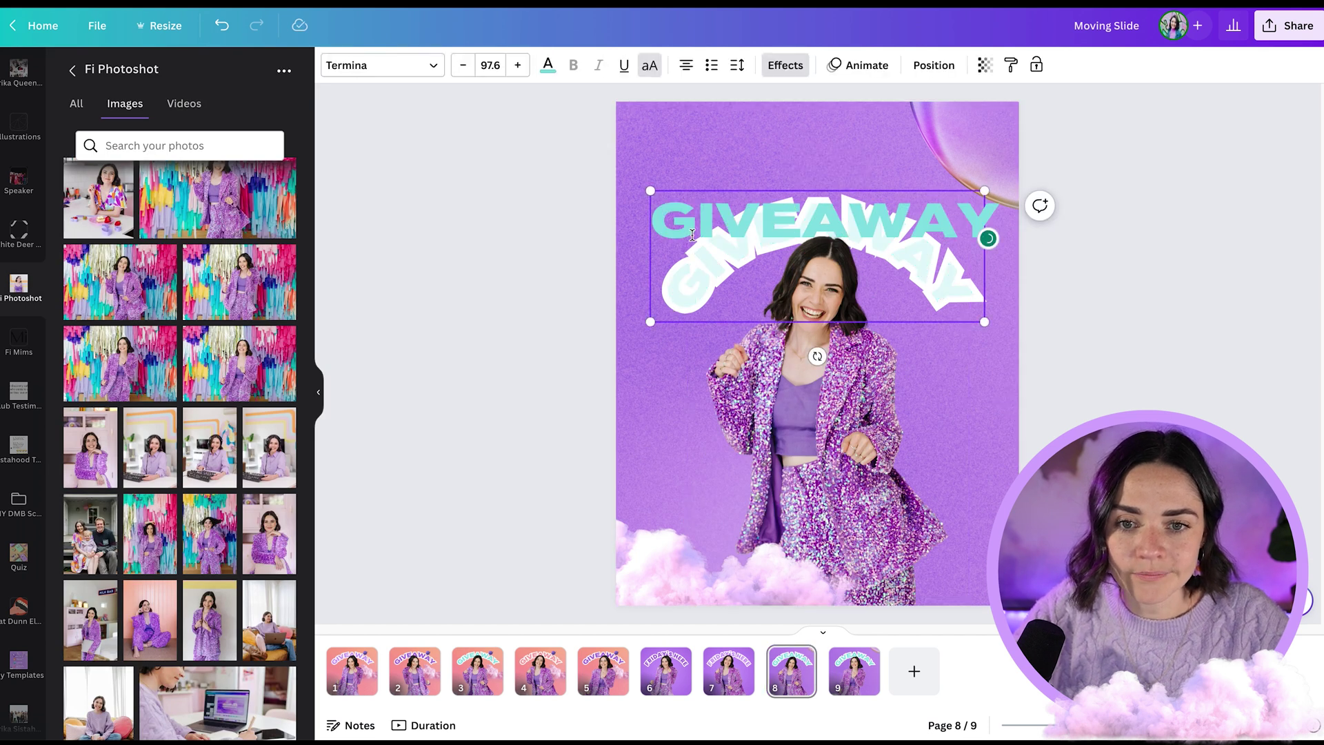
left_click_drag(692, 242, 629, 168)
left_click(548, 67)
left_click(278, 151)
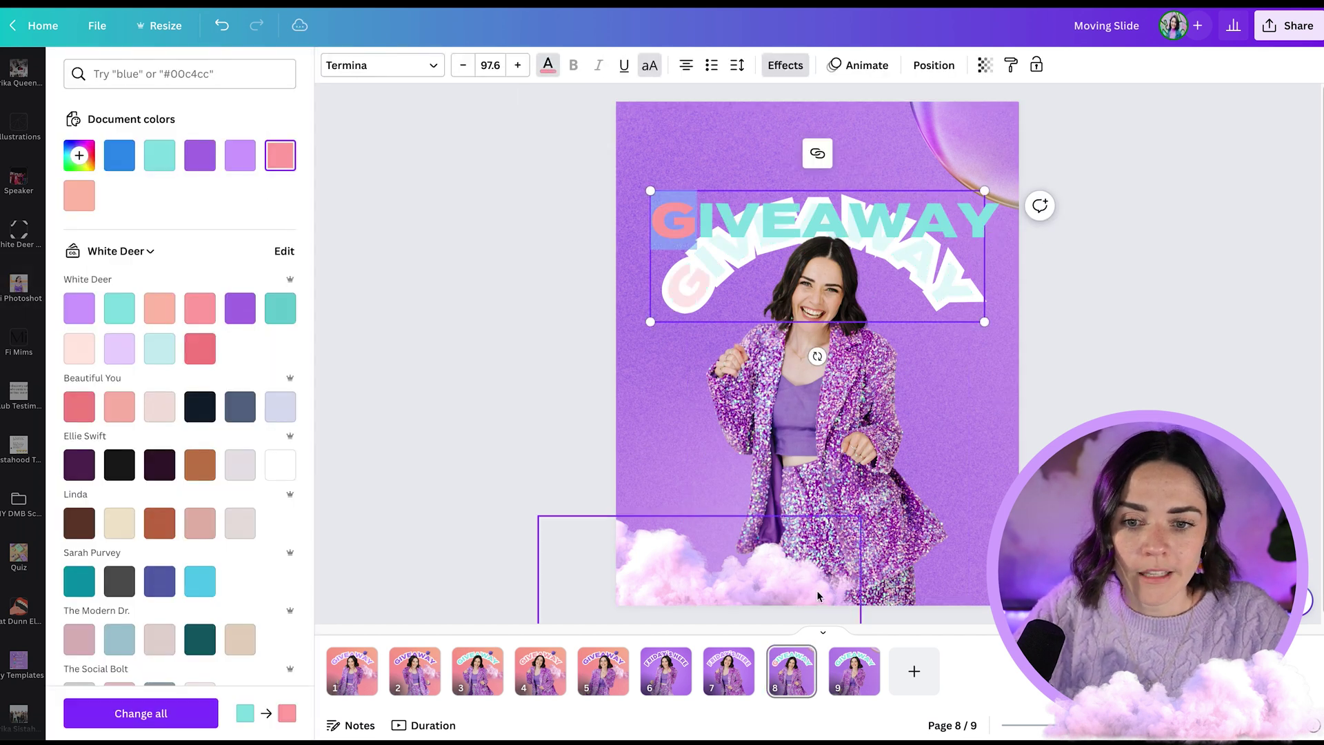
- On page 9, recolour only the letter I of the GIVEAWAY heading in the pink document colour
left_click(853, 670)
double_click(694, 270)
left_click(809, 218)
double_click(711, 227)
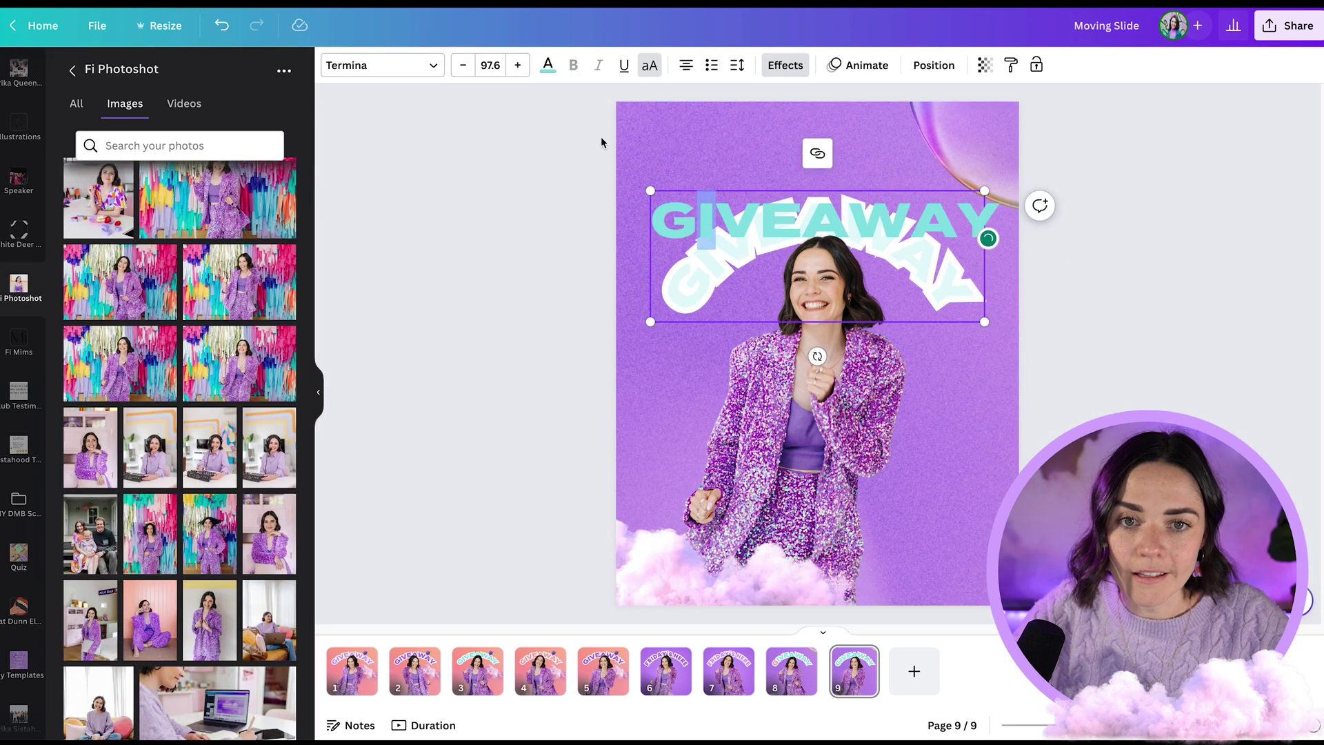
left_click(545, 66)
left_click(286, 153)
left_click(502, 381)
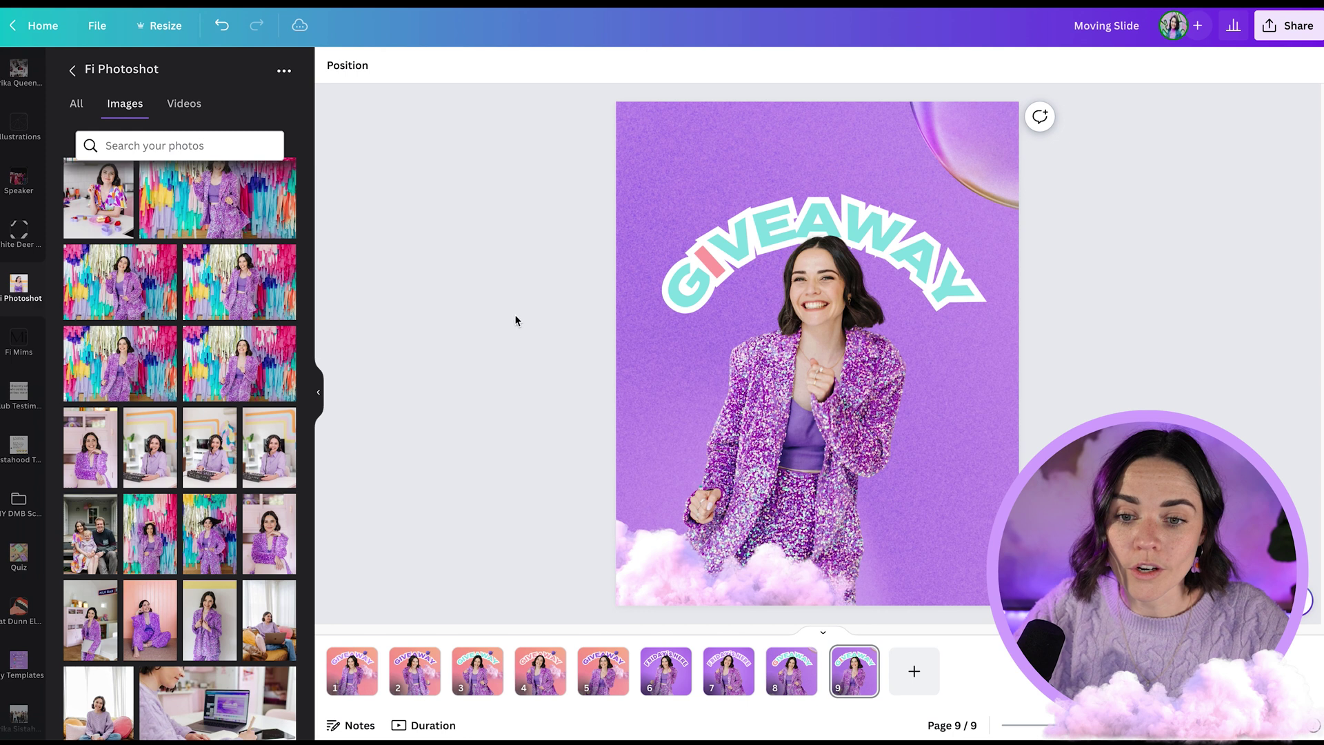
- Flip between pages 8 and 9 to compare their poses and highlighted letters
left_click(791, 682)
left_click(853, 671)
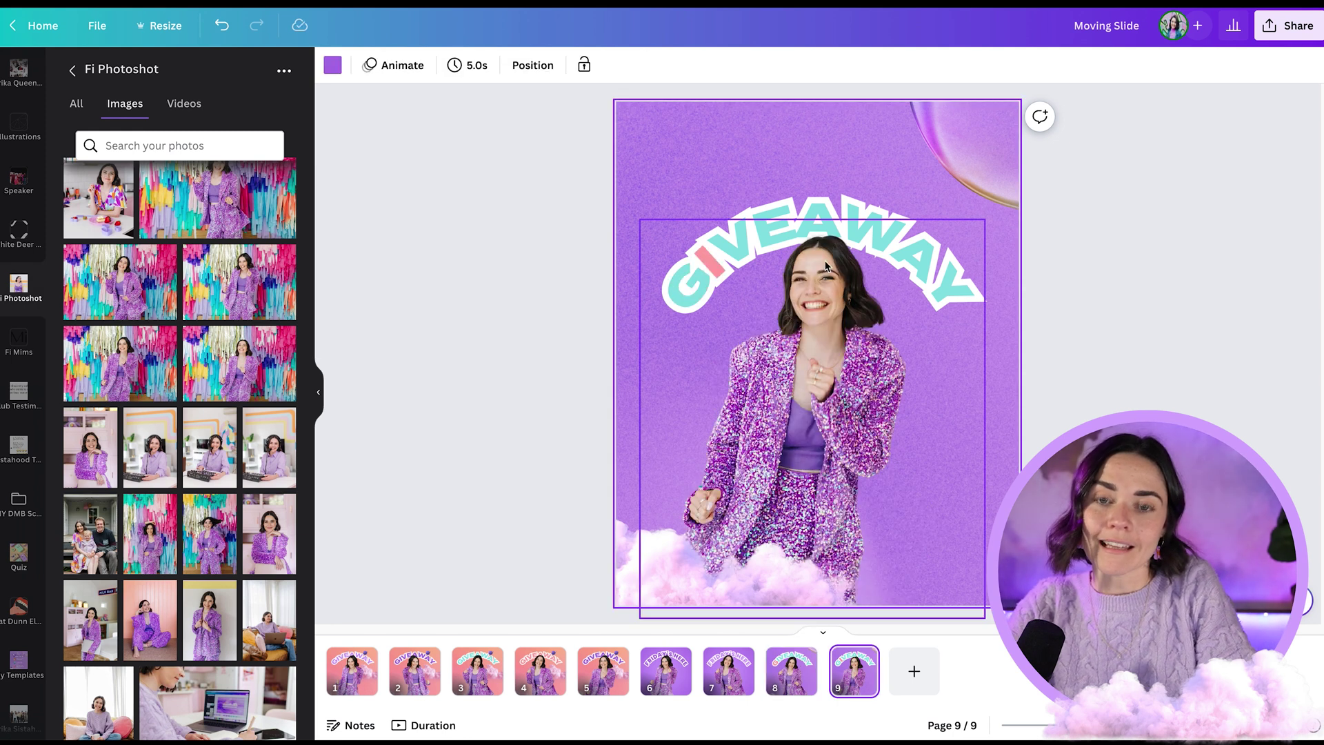
key("Page_Up")
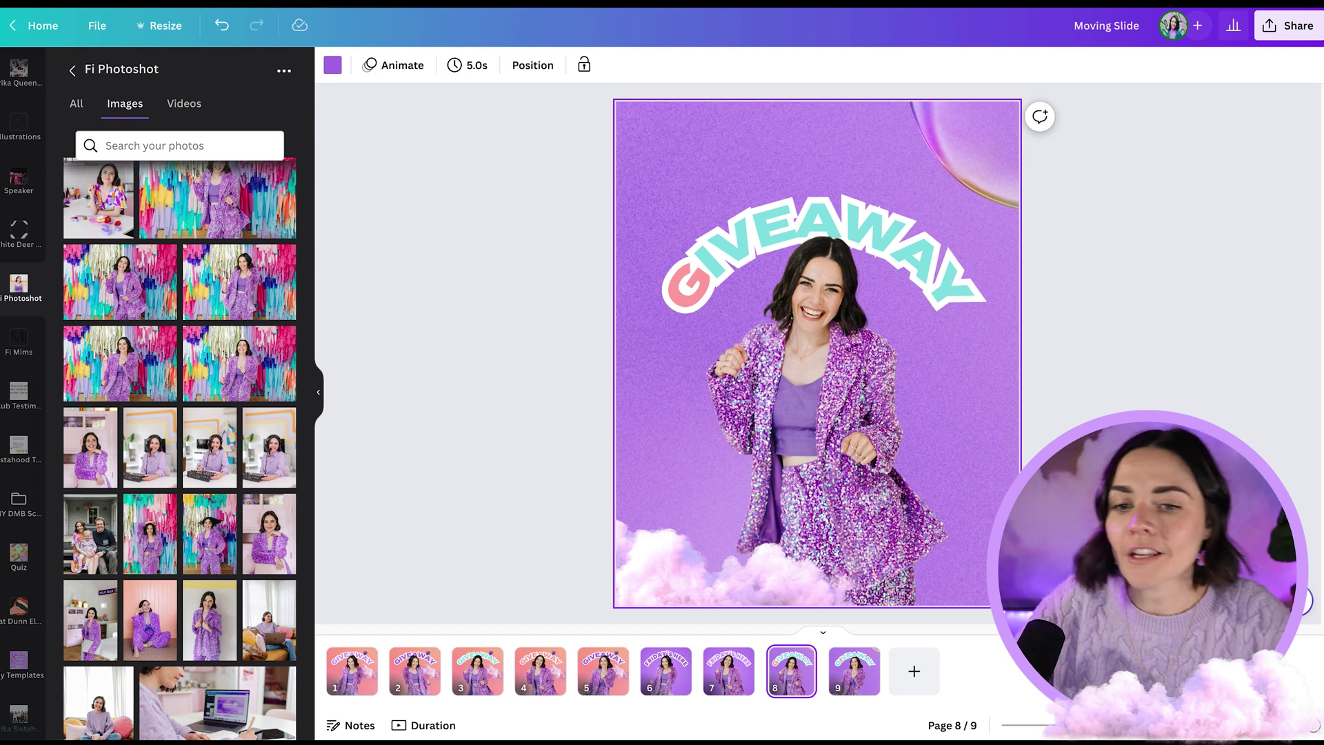
- Duplicate pages 8 and 9 together, and duplicate the resulting four pages to reach 15 pages
left_click(840, 679, "shift")
right_click(850, 676)
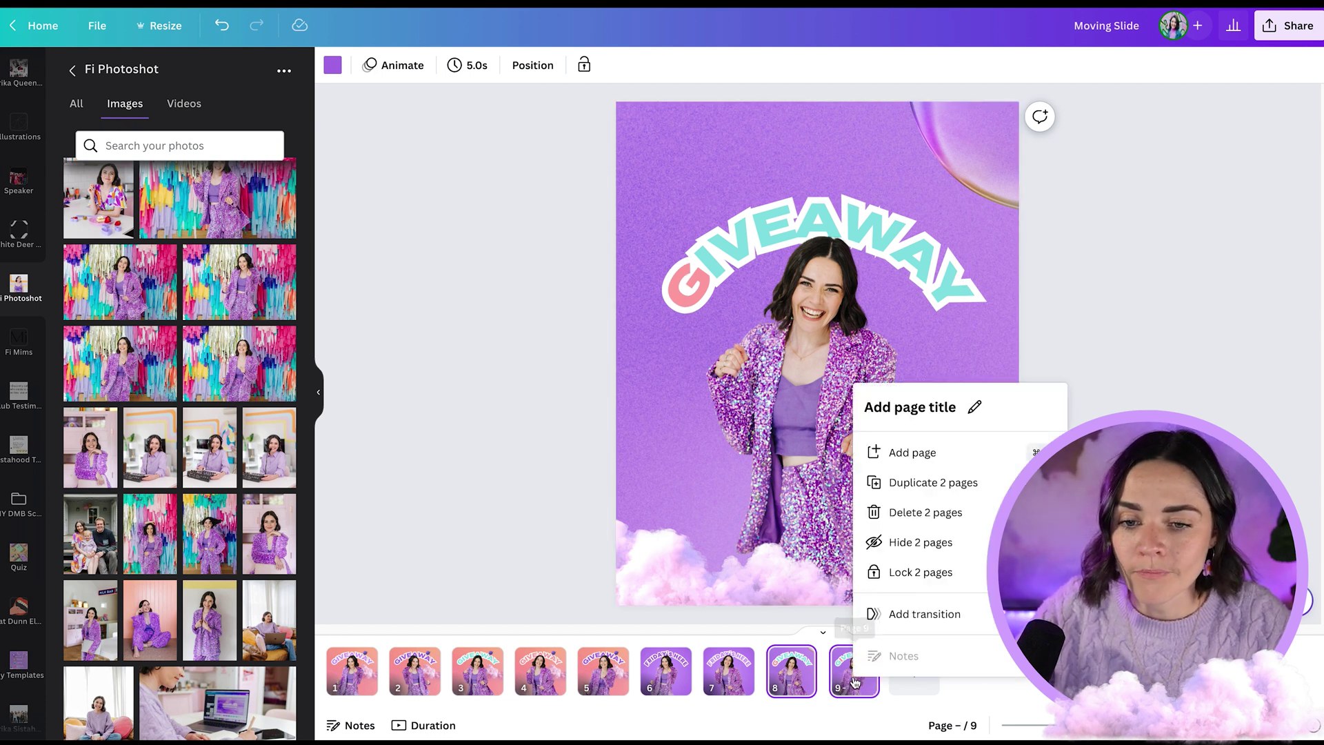
left_click(914, 481)
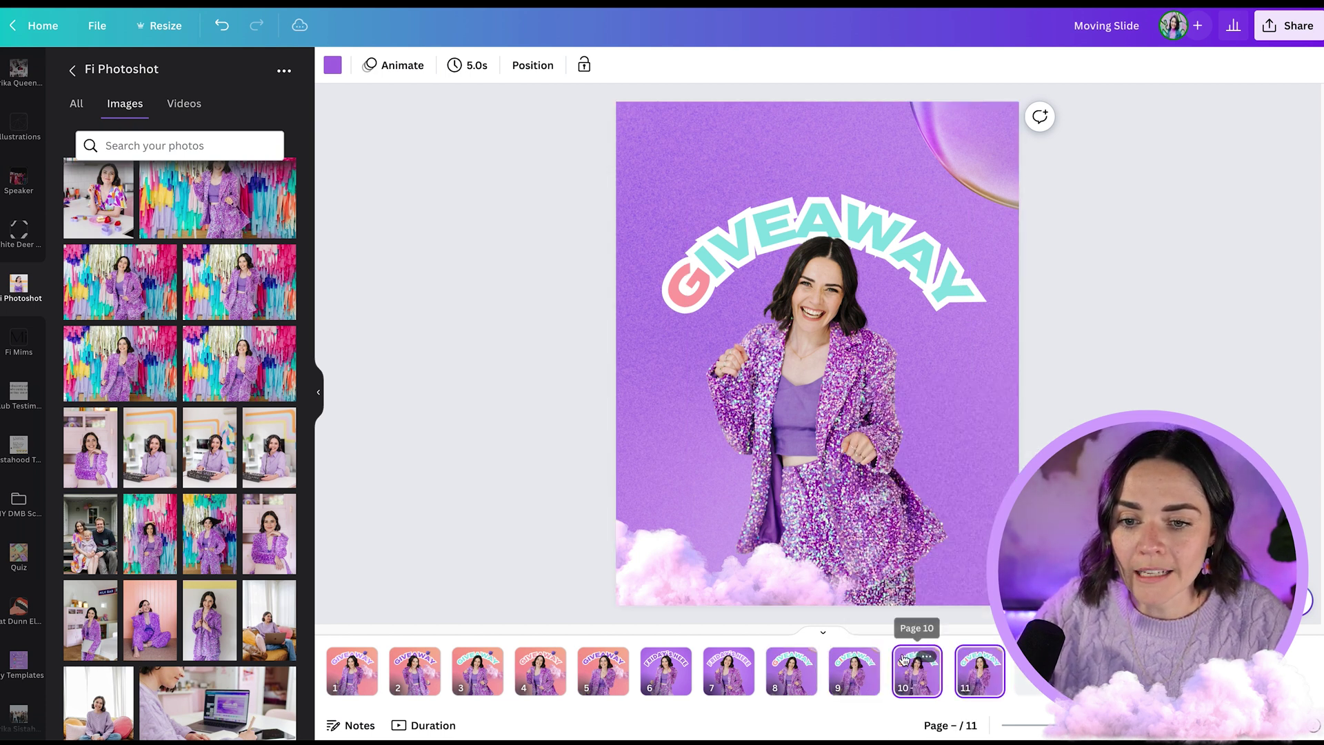
right_click(811, 681)
left_click(900, 479)
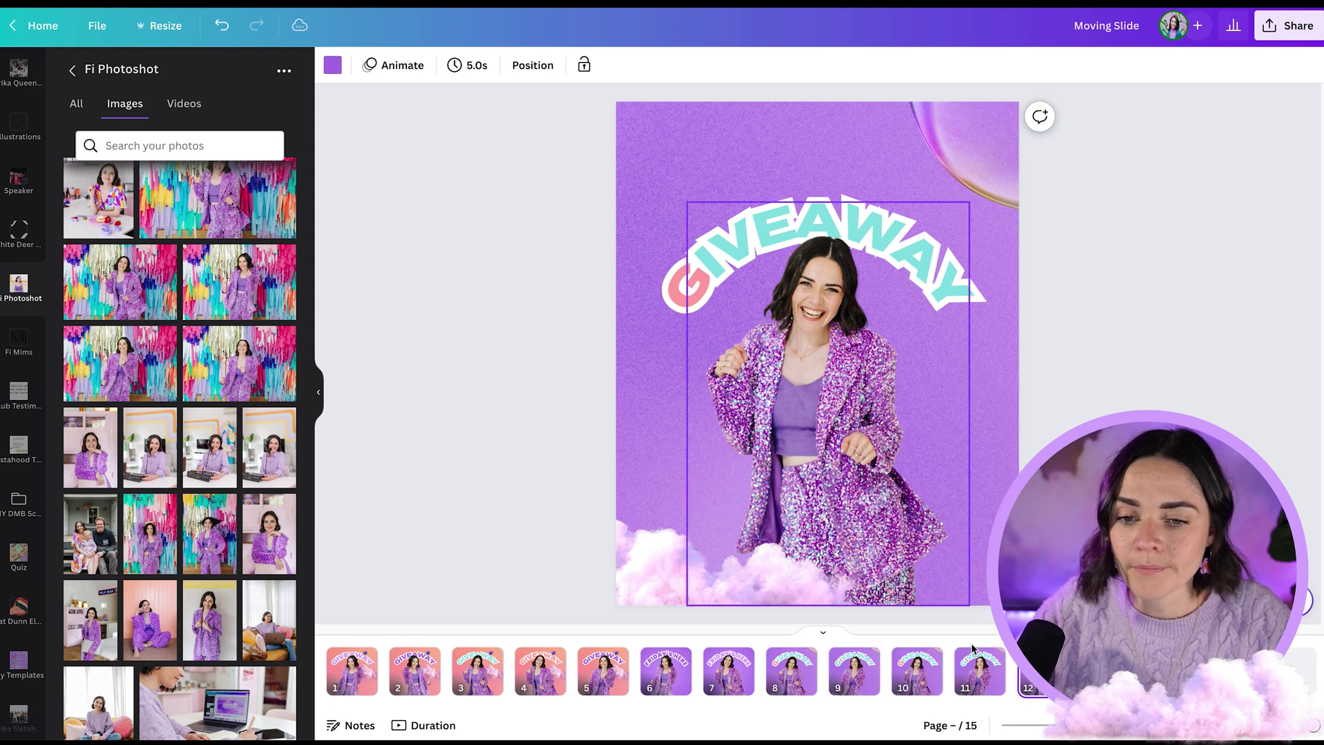
- On page 10, recolour the letter G of GIVEAWAY turquoise and the letter V pink
left_click(917, 665)
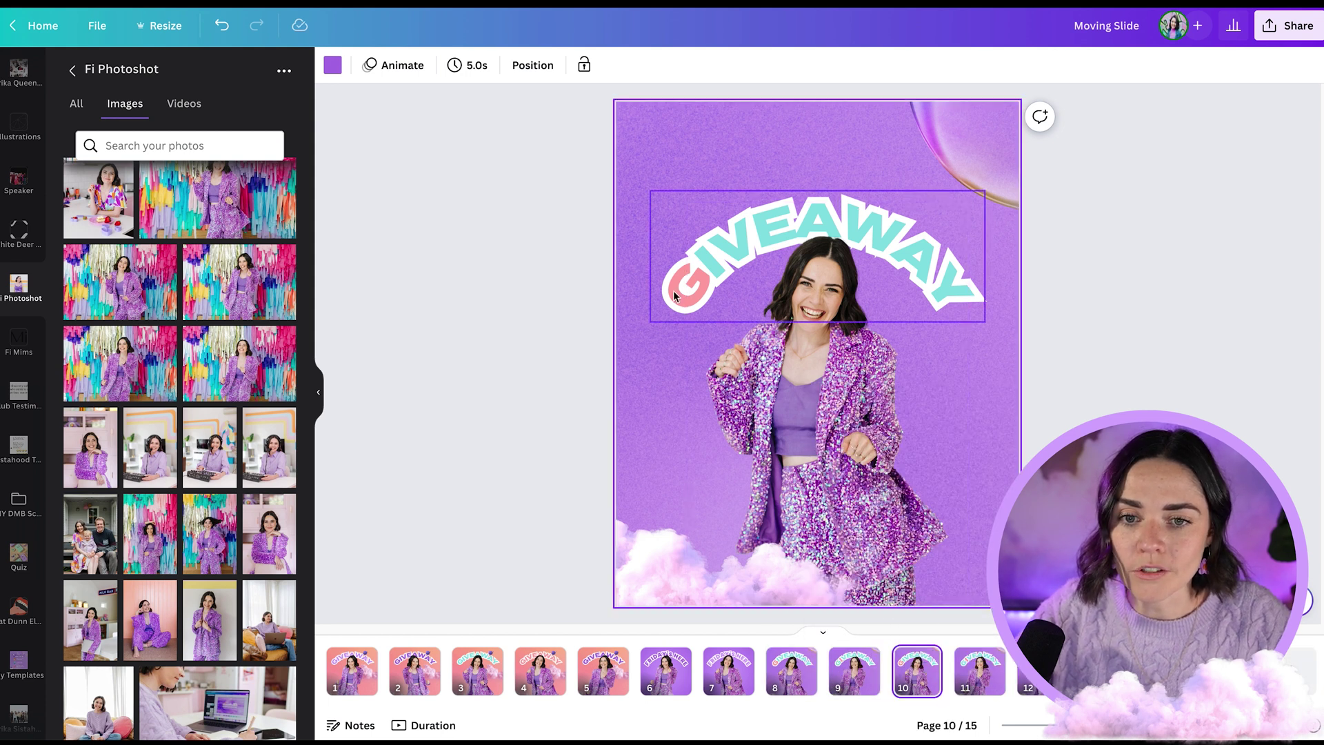
left_click(686, 296)
left_click(548, 65)
left_click(159, 155)
left_click(725, 237)
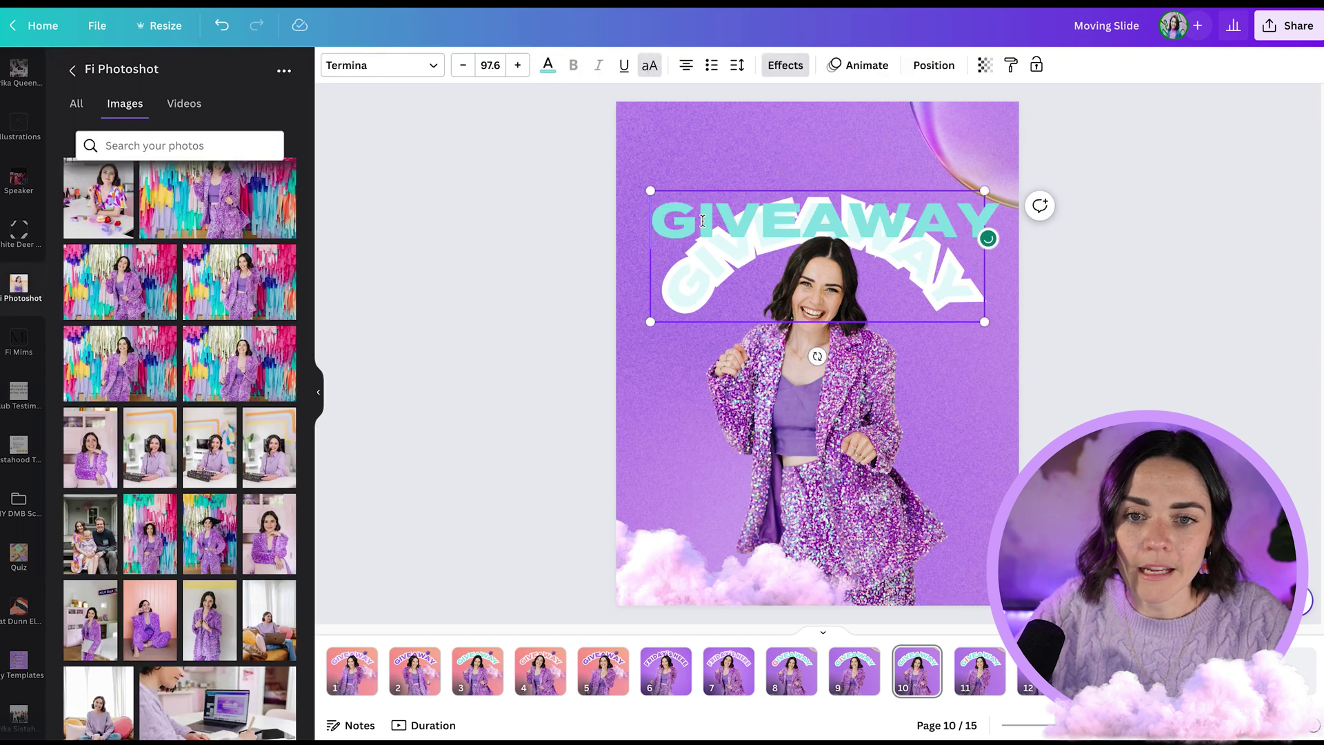
left_click(548, 65)
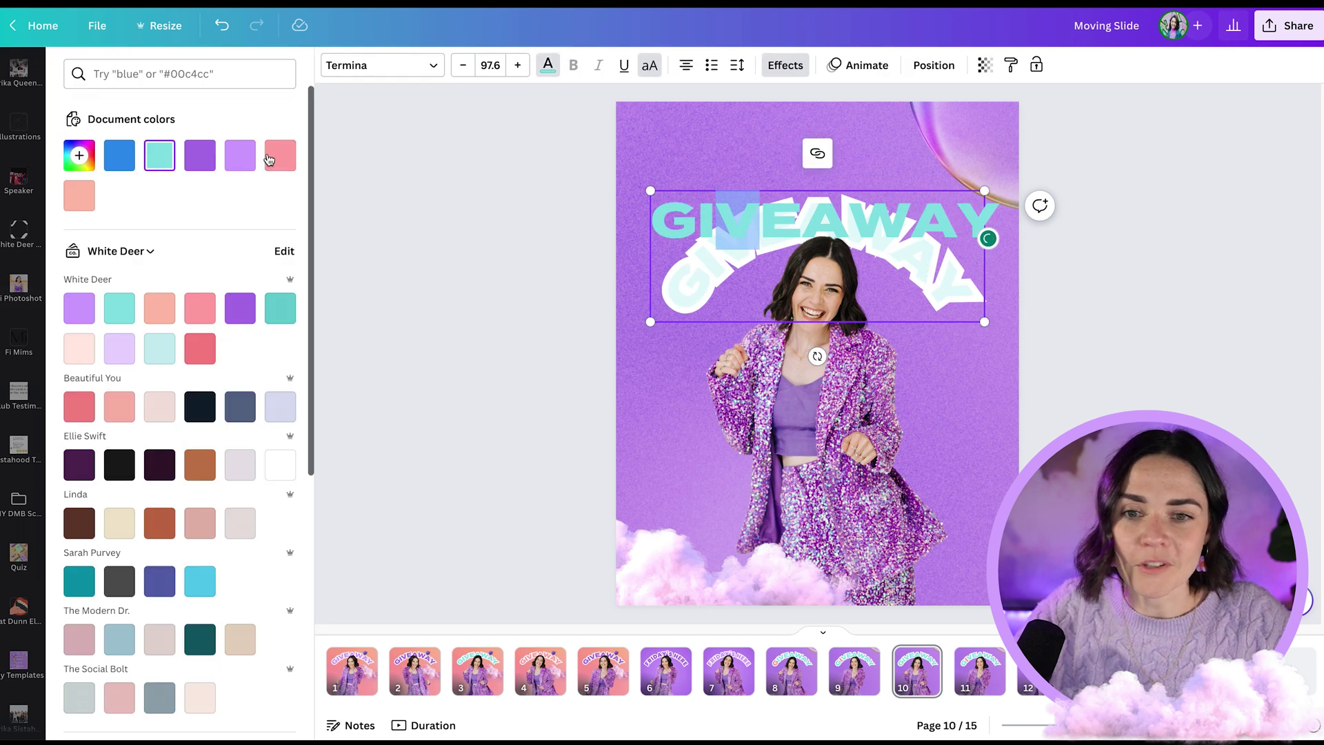
left_click(275, 154)
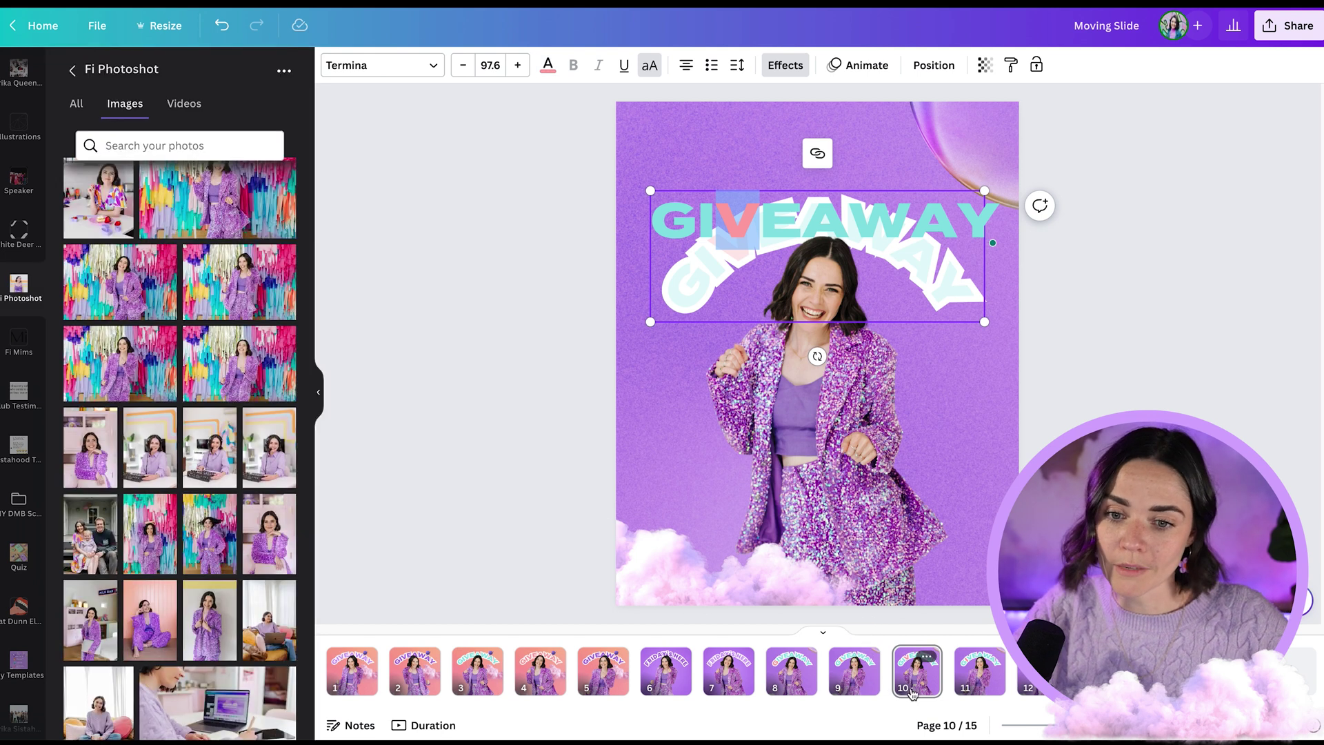
left_click(914, 686)
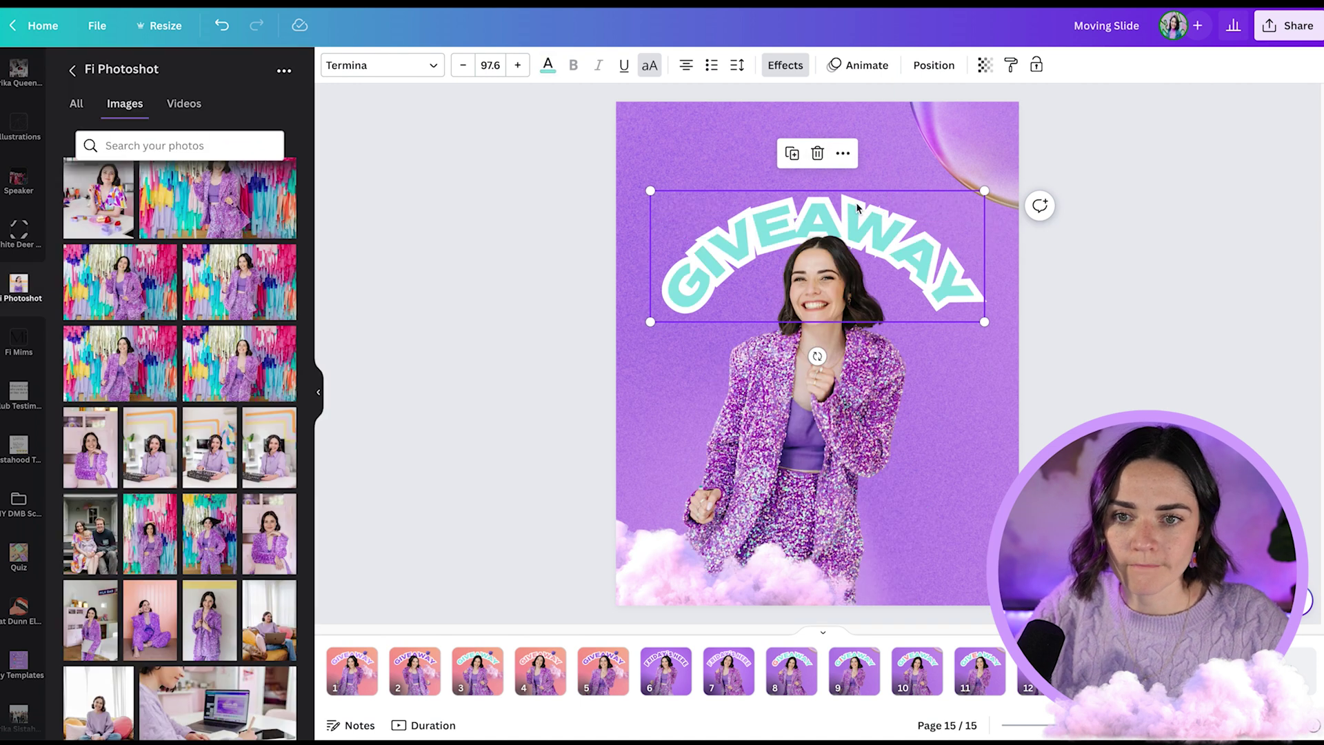
- On page 15, recolour the final Y of the GIVEAWAY heading pink
left_click(548, 65)
left_click(284, 153)
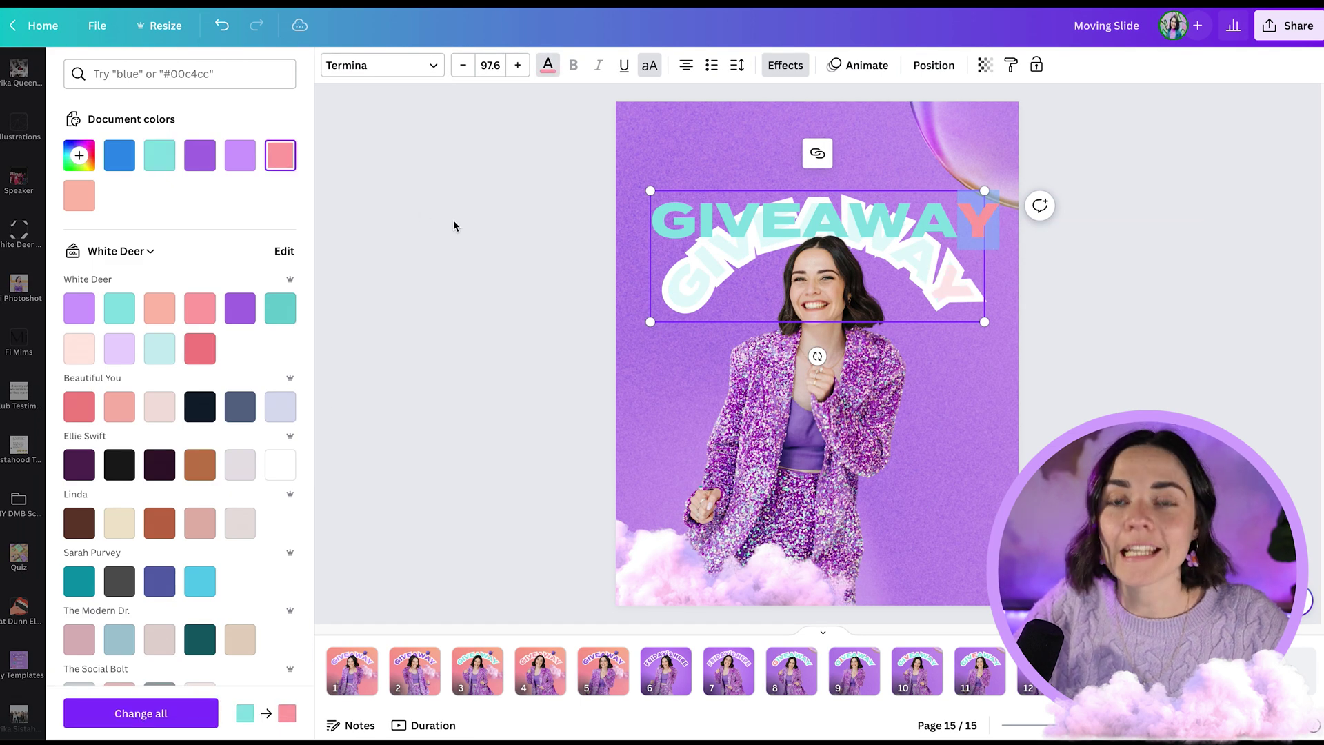
left_click(832, 389)
key("Escape")
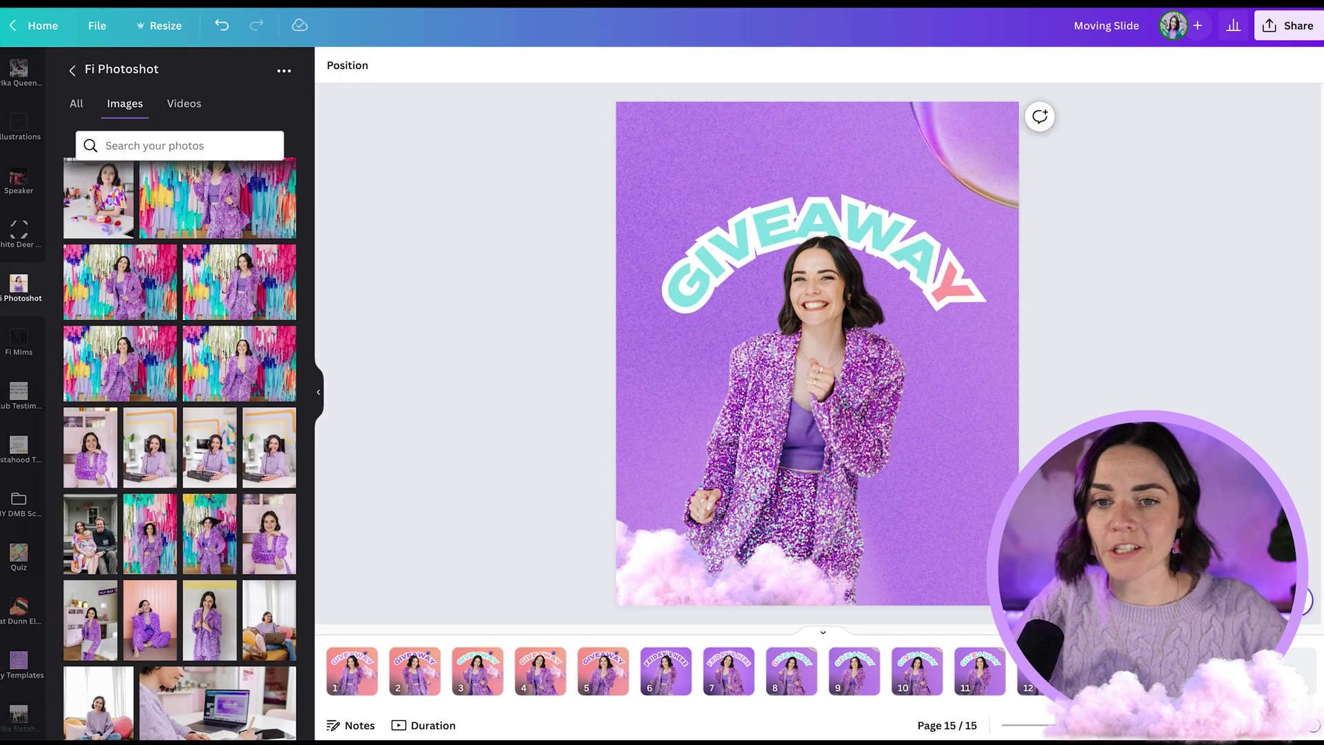
- Step through pages 8 to 15 twice to check the pose changes and the pink letter's progression
left_click(800, 683)
key("Right")
key("Right")
key("Right")
key("Right")
key("Right")
key("Right")
key("Right")
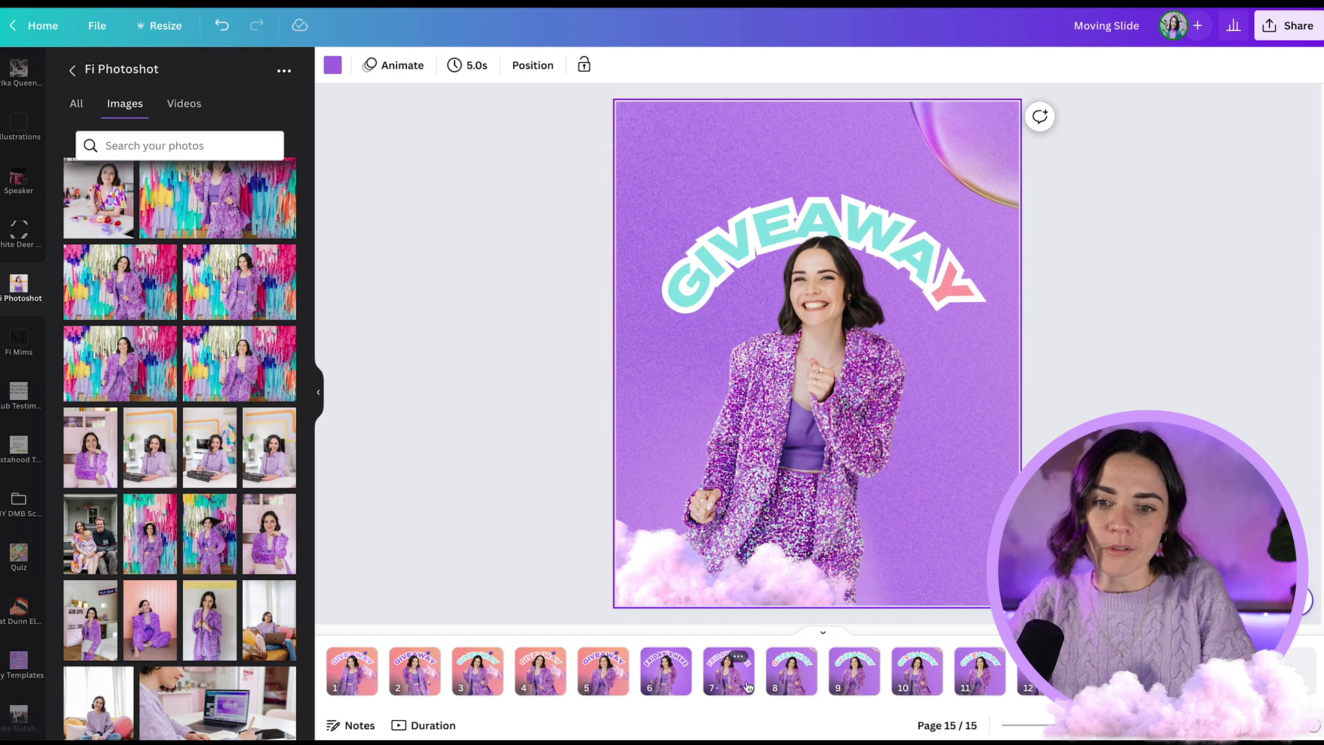
left_click(777, 685)
key("Right")
key("Right")
key("Right")
key("Right")
key("Right")
key("Right")
key("Right")
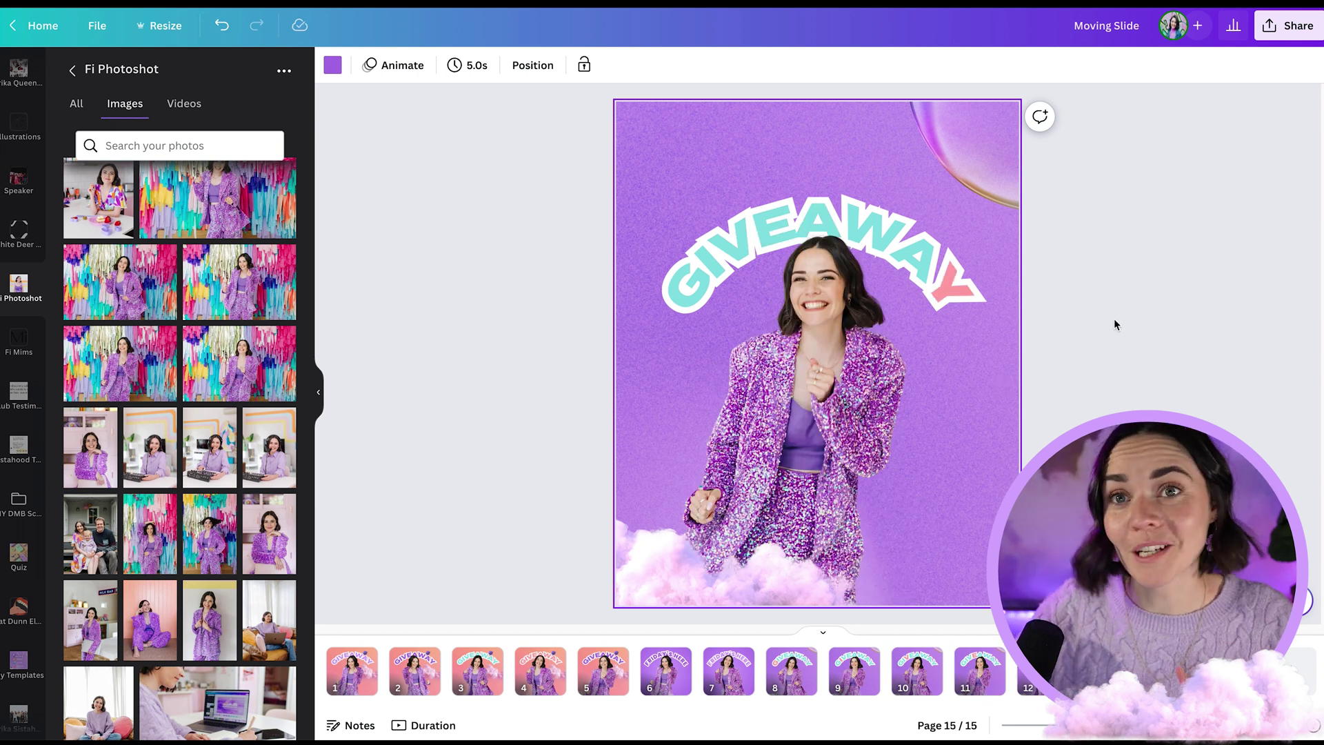
- Play the animation with the page durations shown, pause it, and return to page 8 in the thumbnail view
left_click(786, 683)
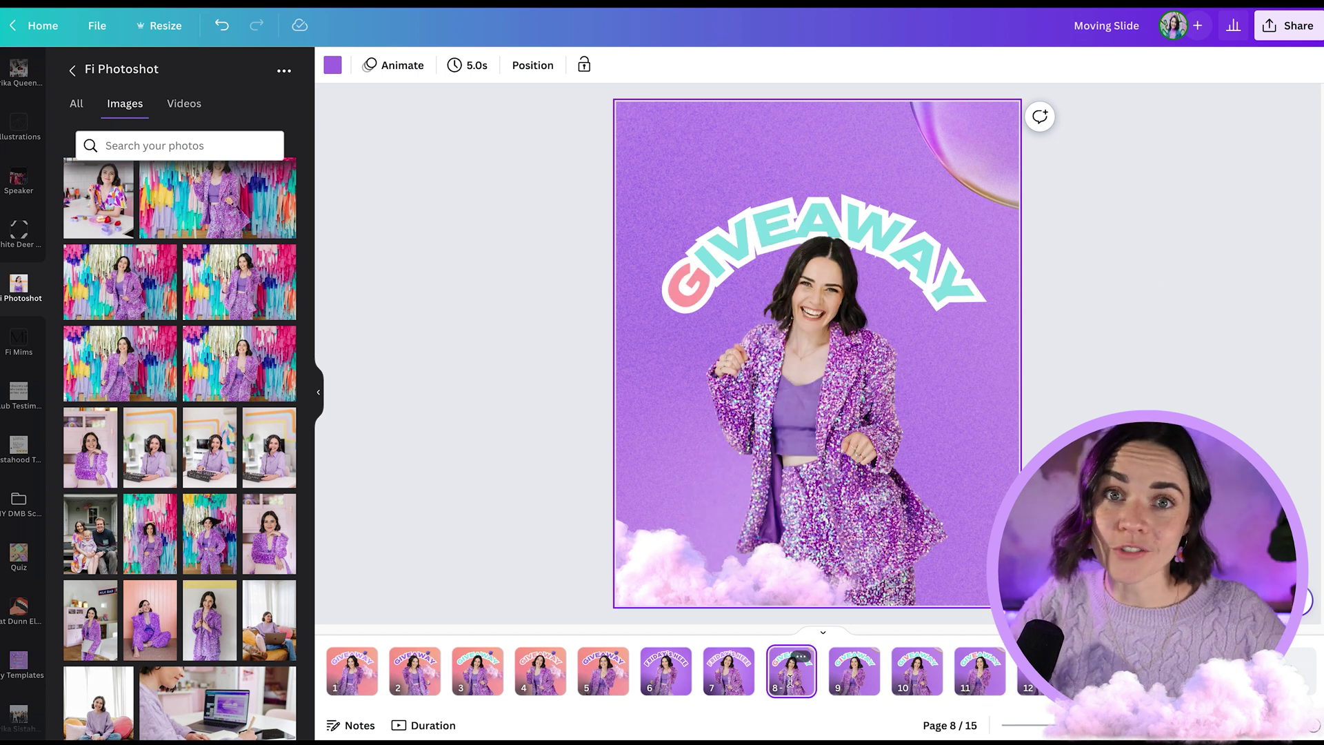
left_click(429, 726)
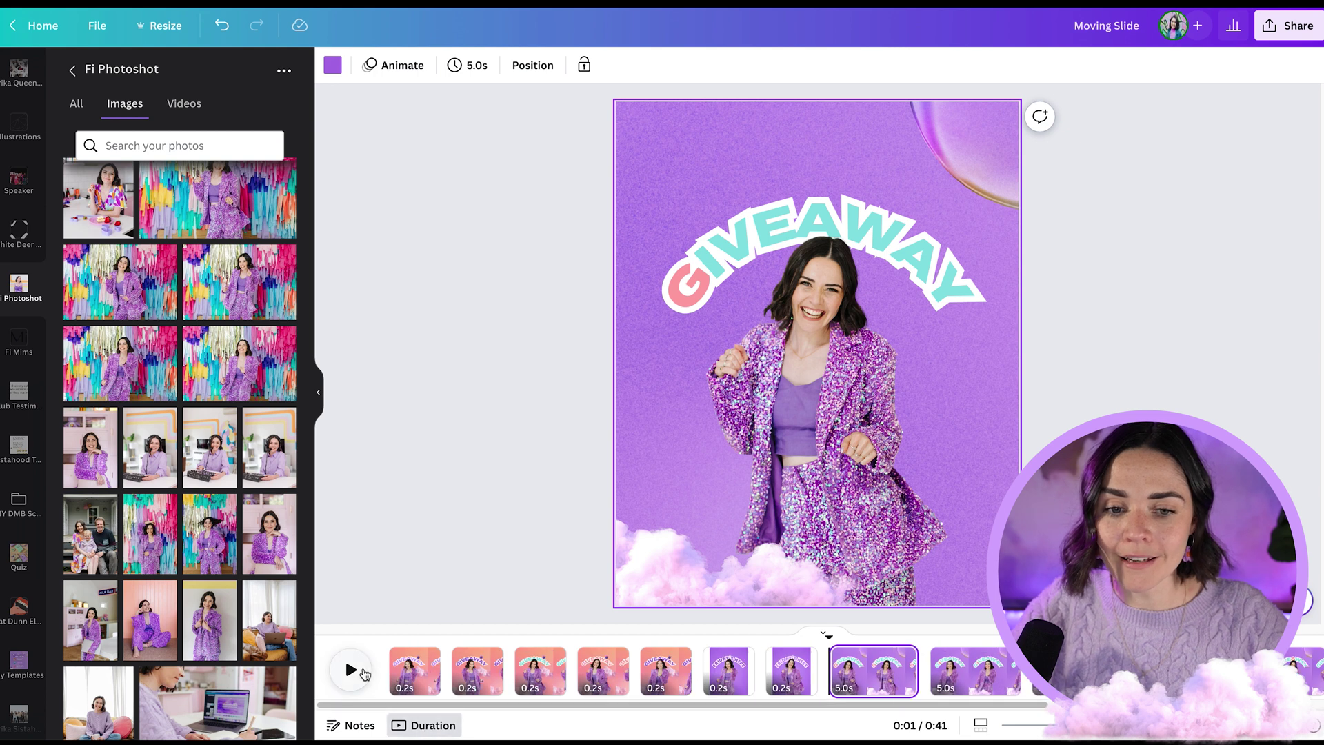
left_click(352, 670)
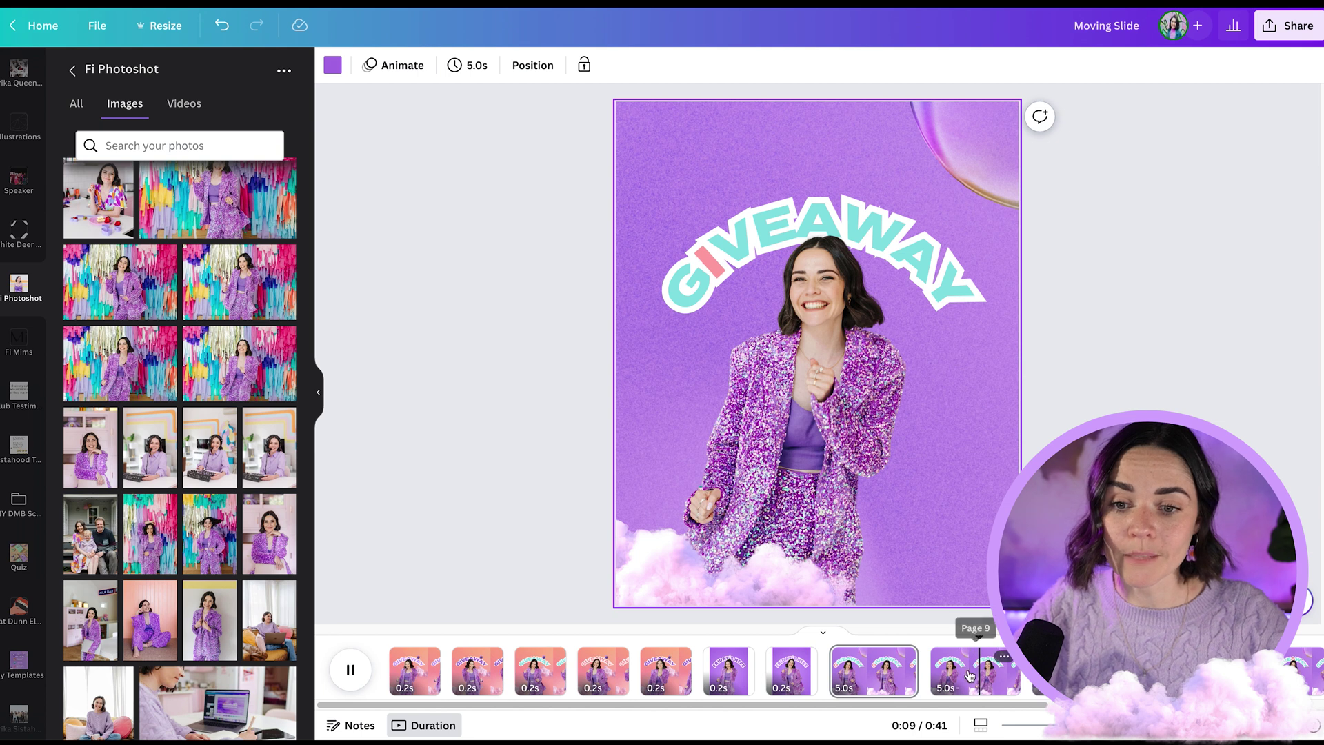
left_click(351, 668)
left_click(874, 681)
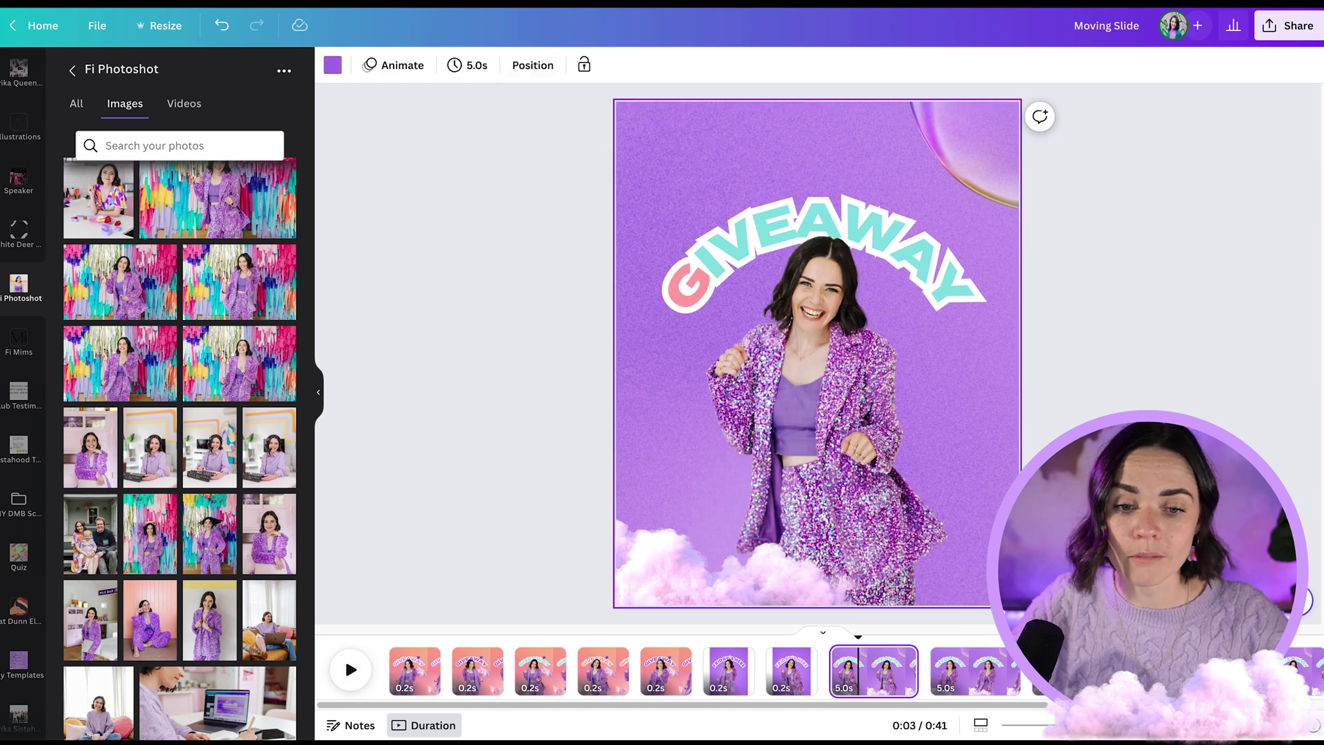
left_click(417, 730)
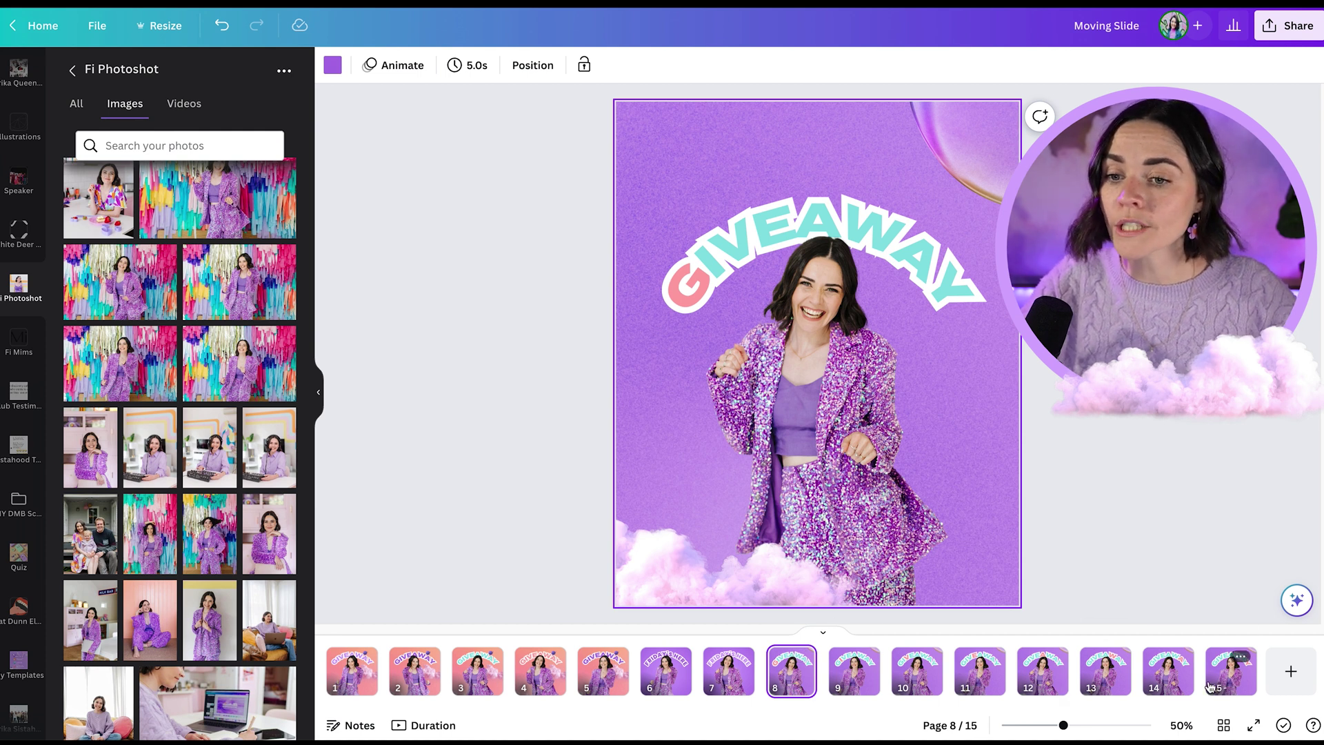
- Set the timing of pages 8 to 15 to 0.2 seconds each
left_click(1230, 672, "shift")
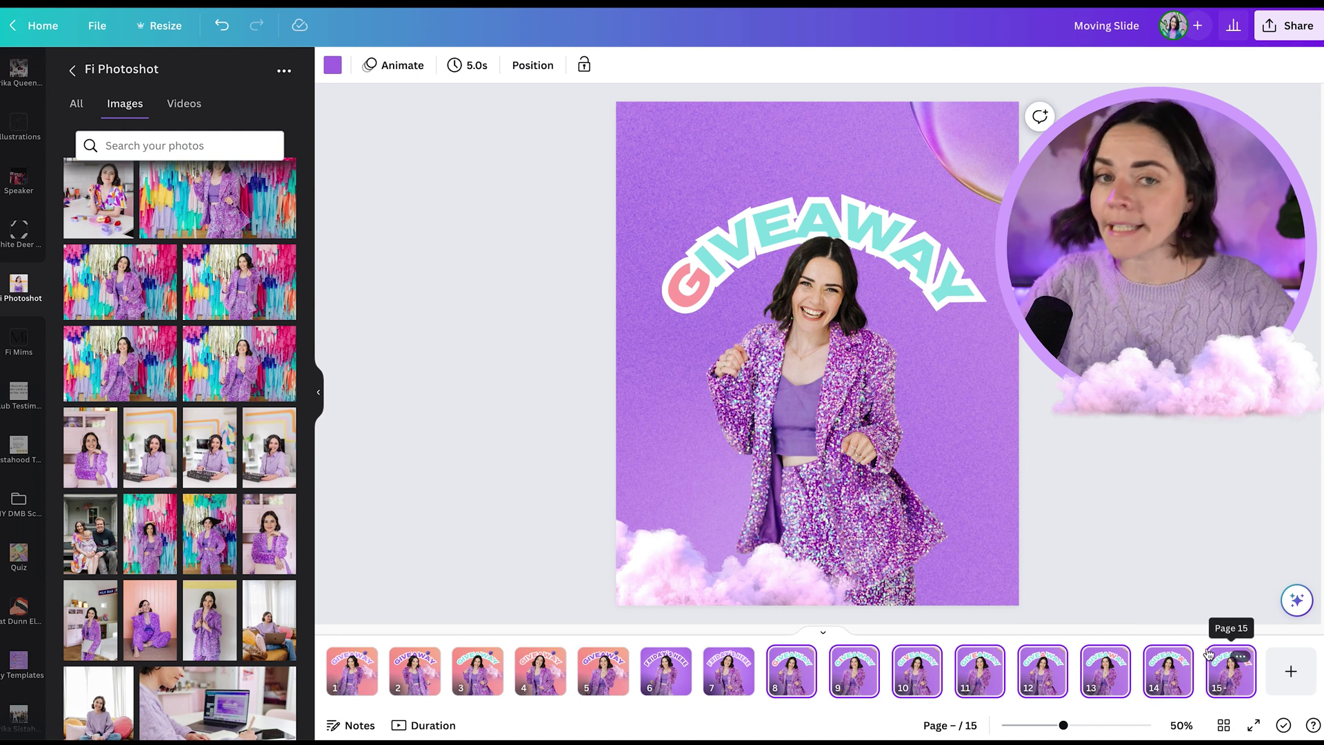
left_click(464, 67)
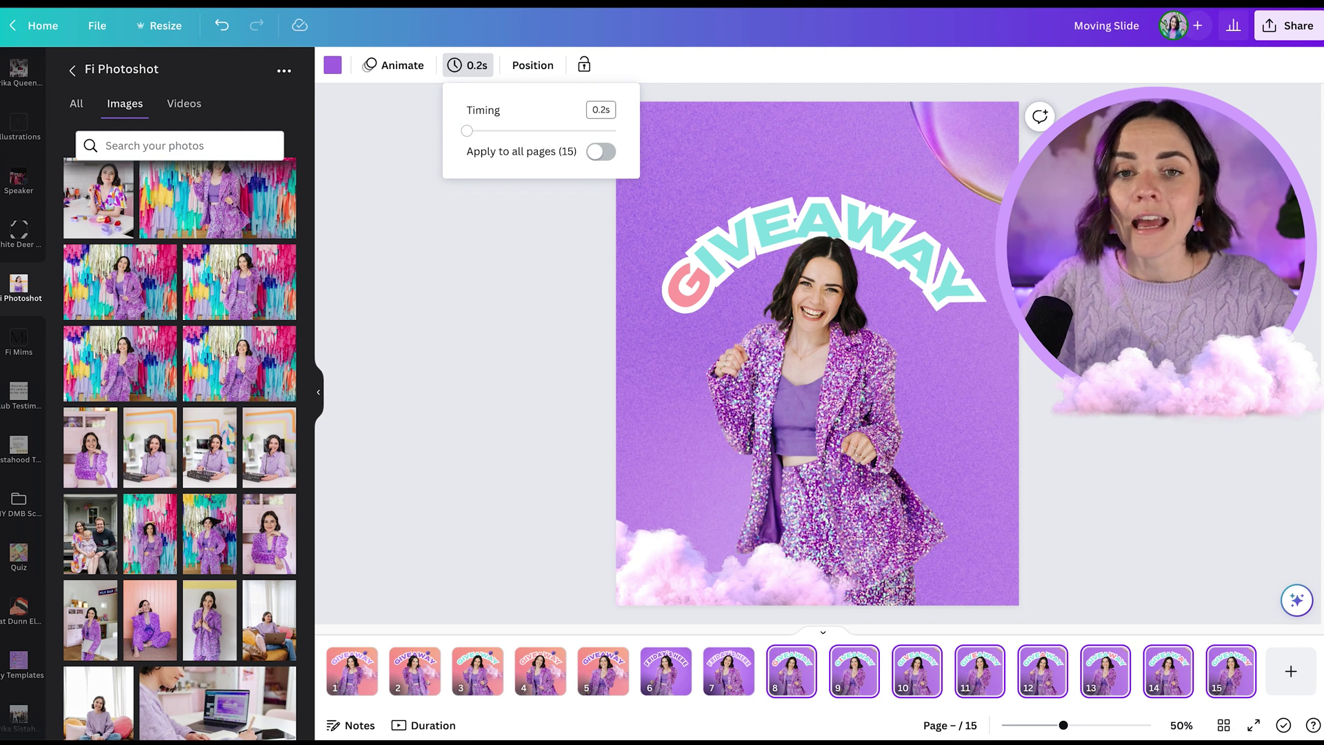
key("Escape")
key("Escape")
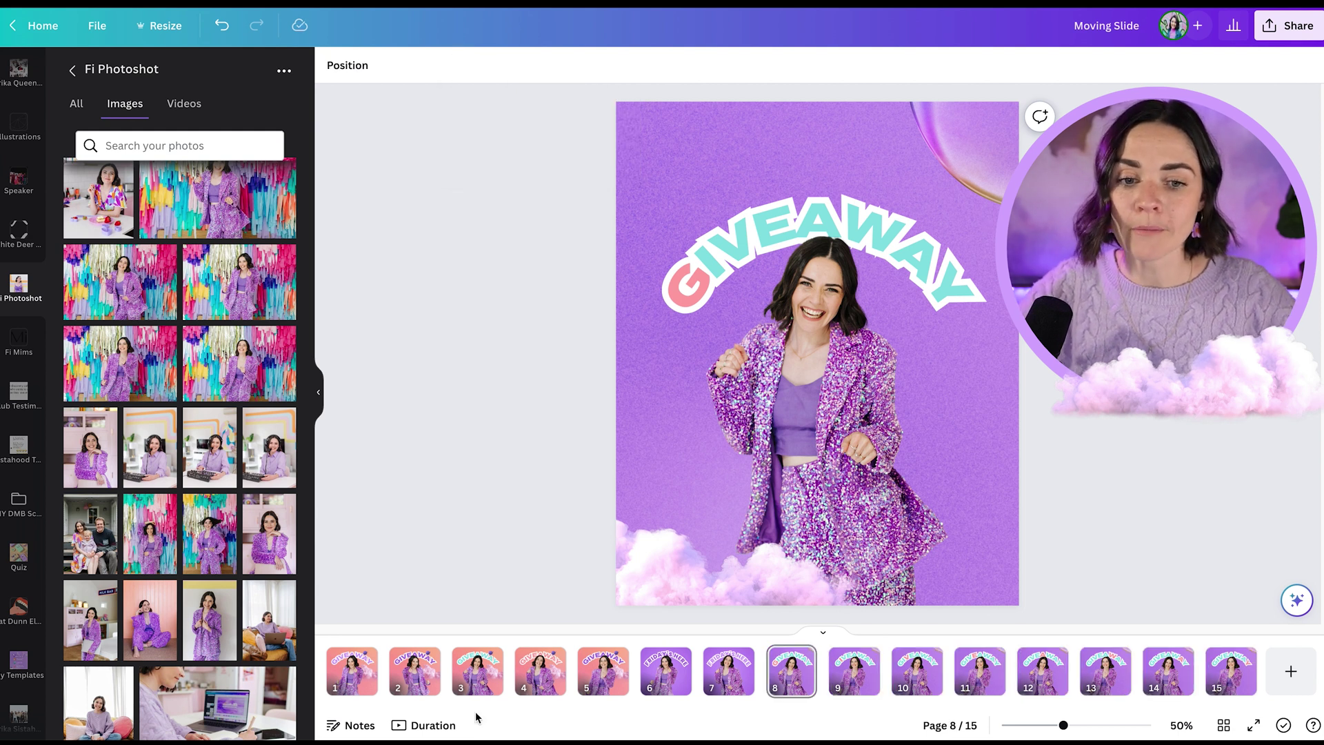
- Show the page durations again and play the animation to preview the new timing
left_click(423, 725)
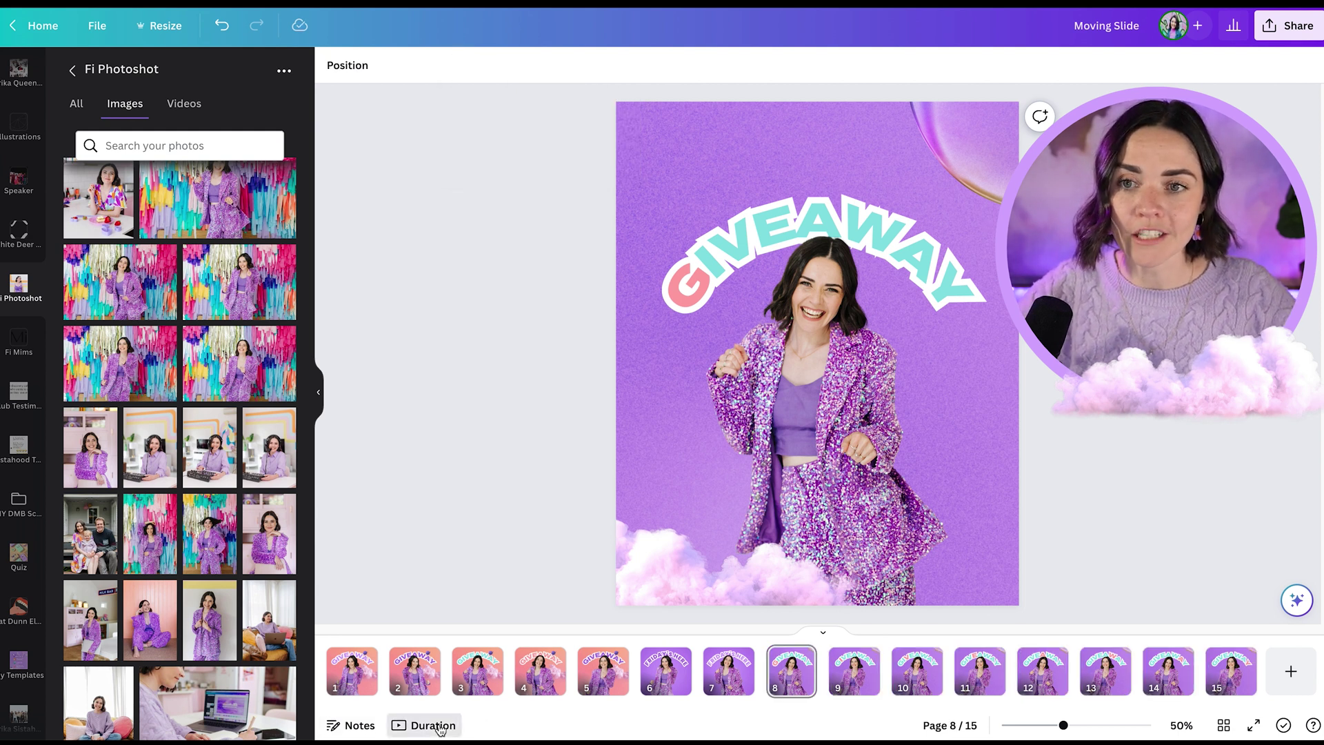
left_click(853, 663)
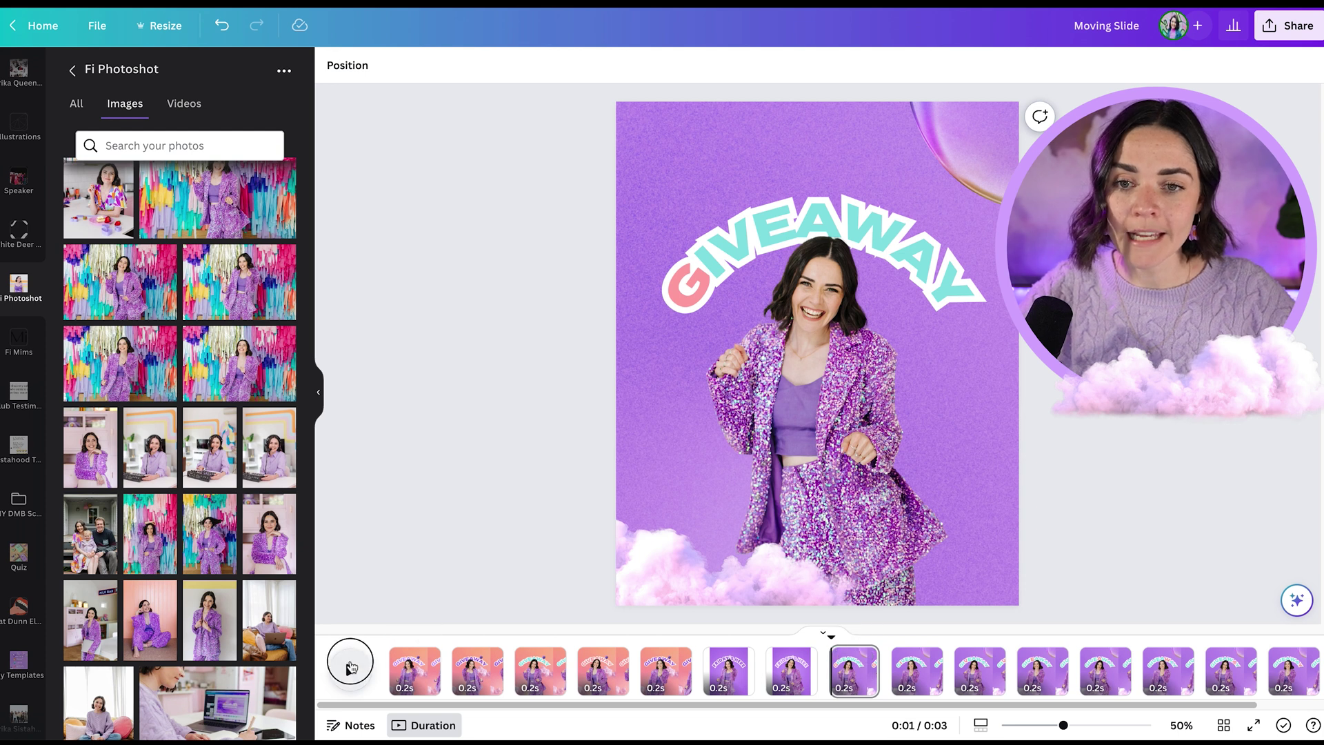
left_click(351, 664)
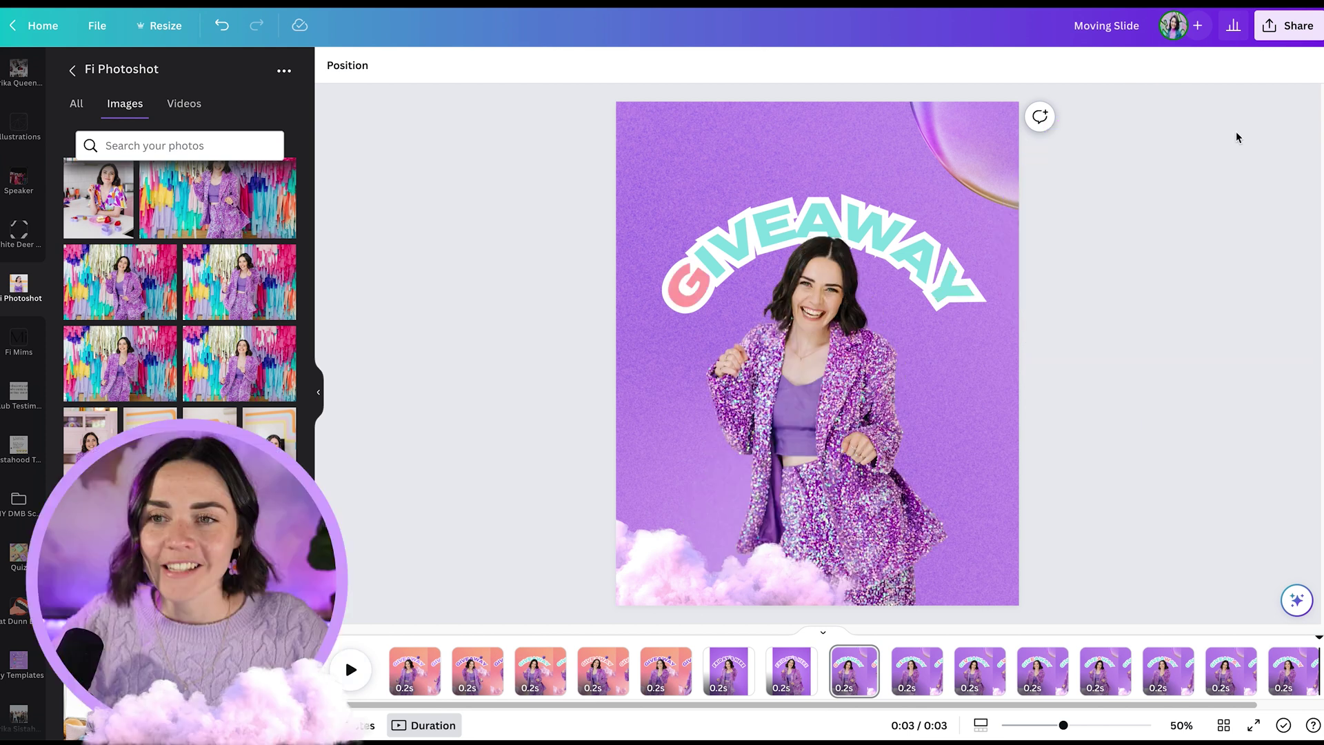
- Open the design's download settings, review the available file types, and keep MP4 Video as the format
left_click(1287, 26)
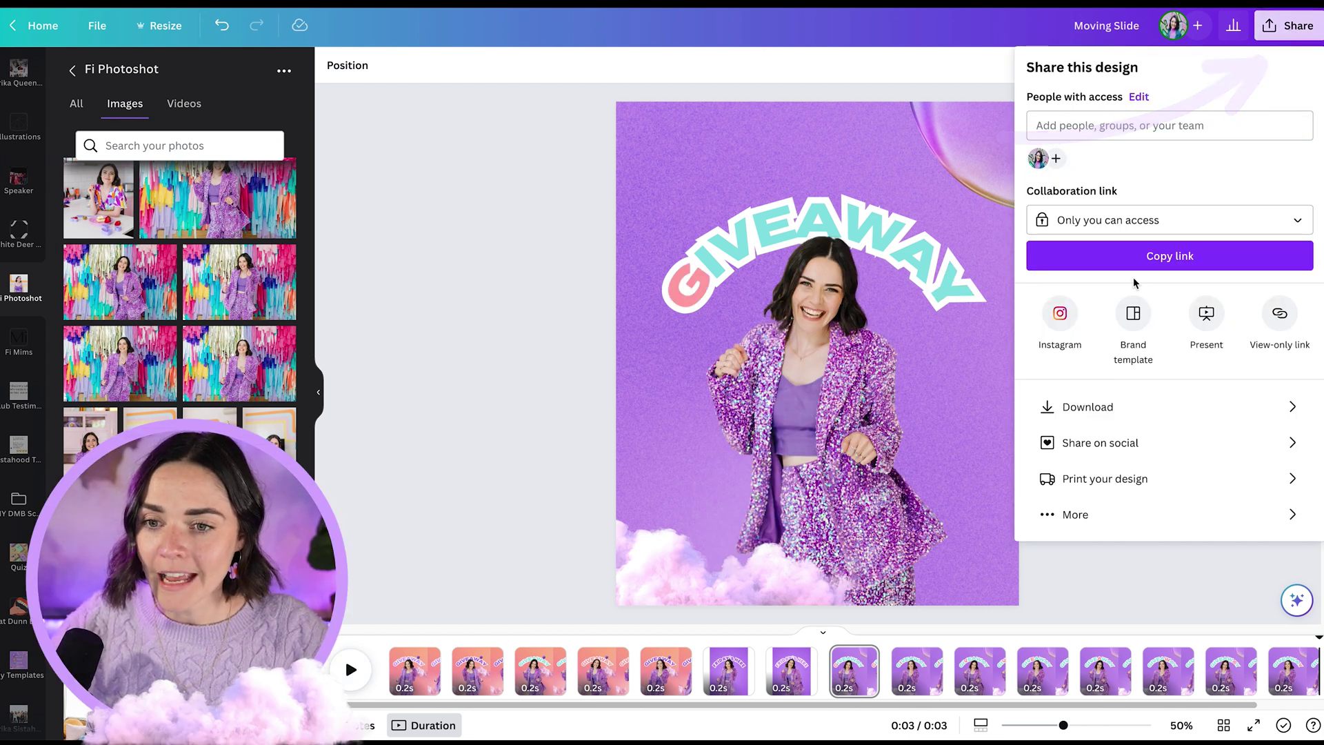
left_click(1103, 411)
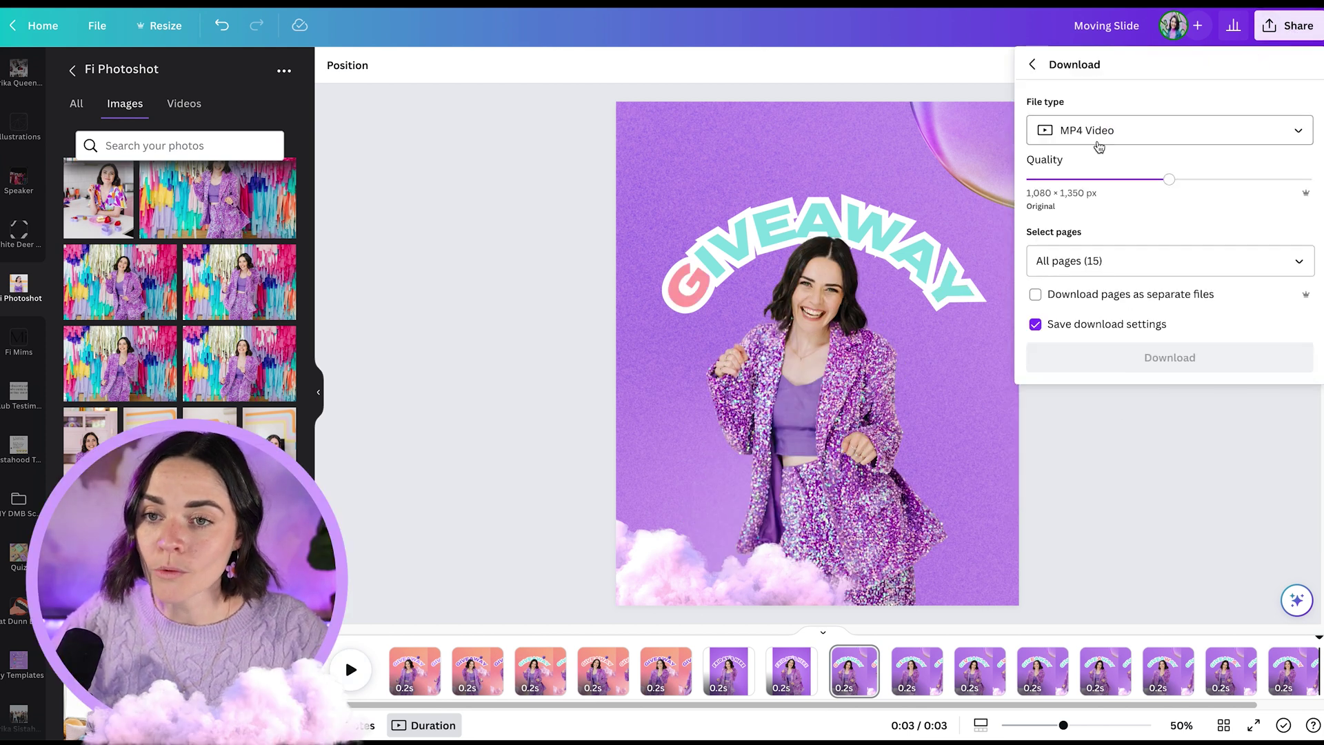
left_click(1081, 129)
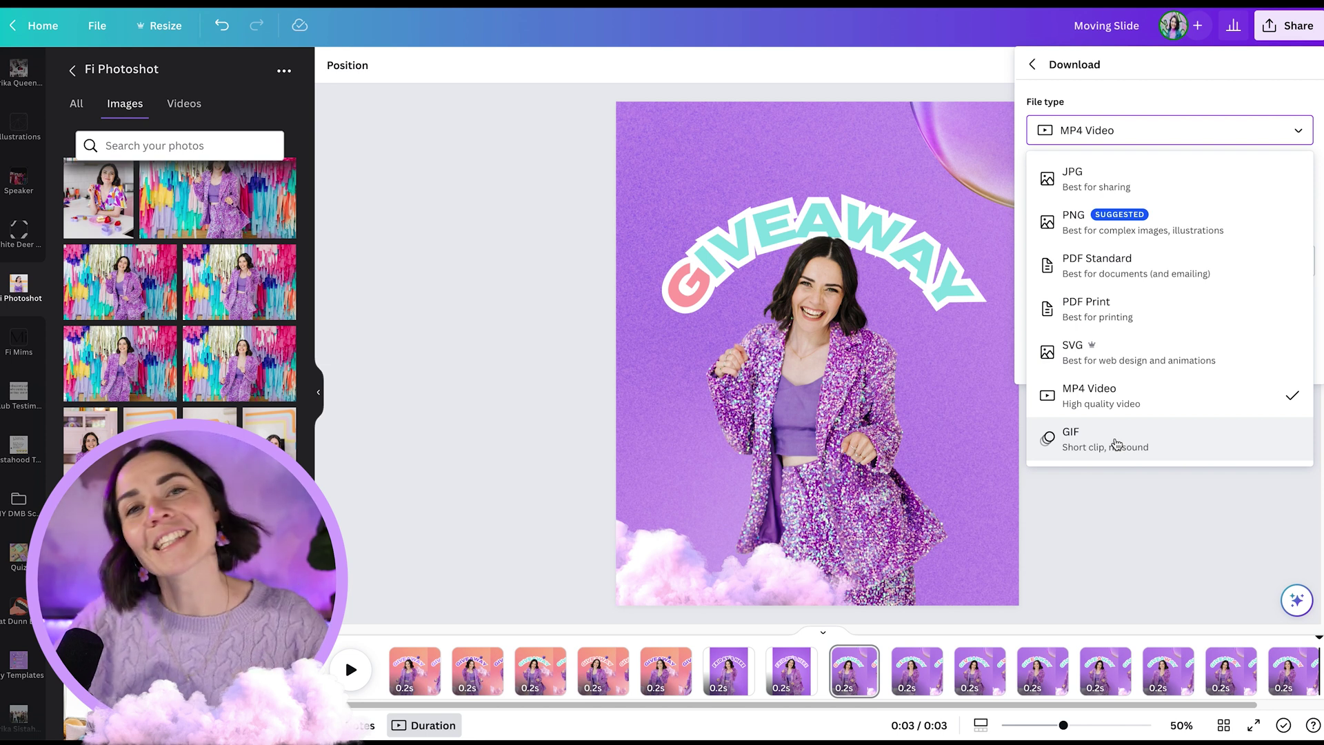
left_click(1117, 399)
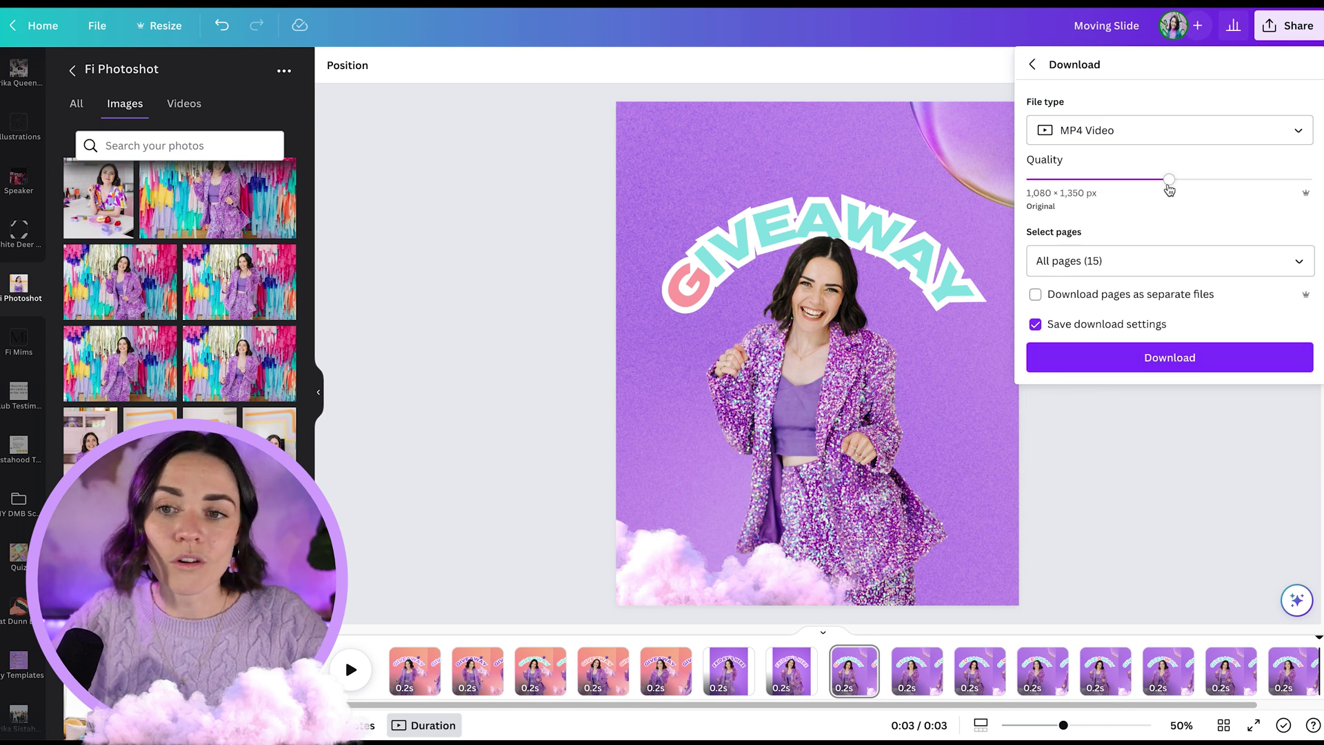
- Open the page selection for the download and deselect all pages
left_click(1139, 263)
triple_click(1138, 263)
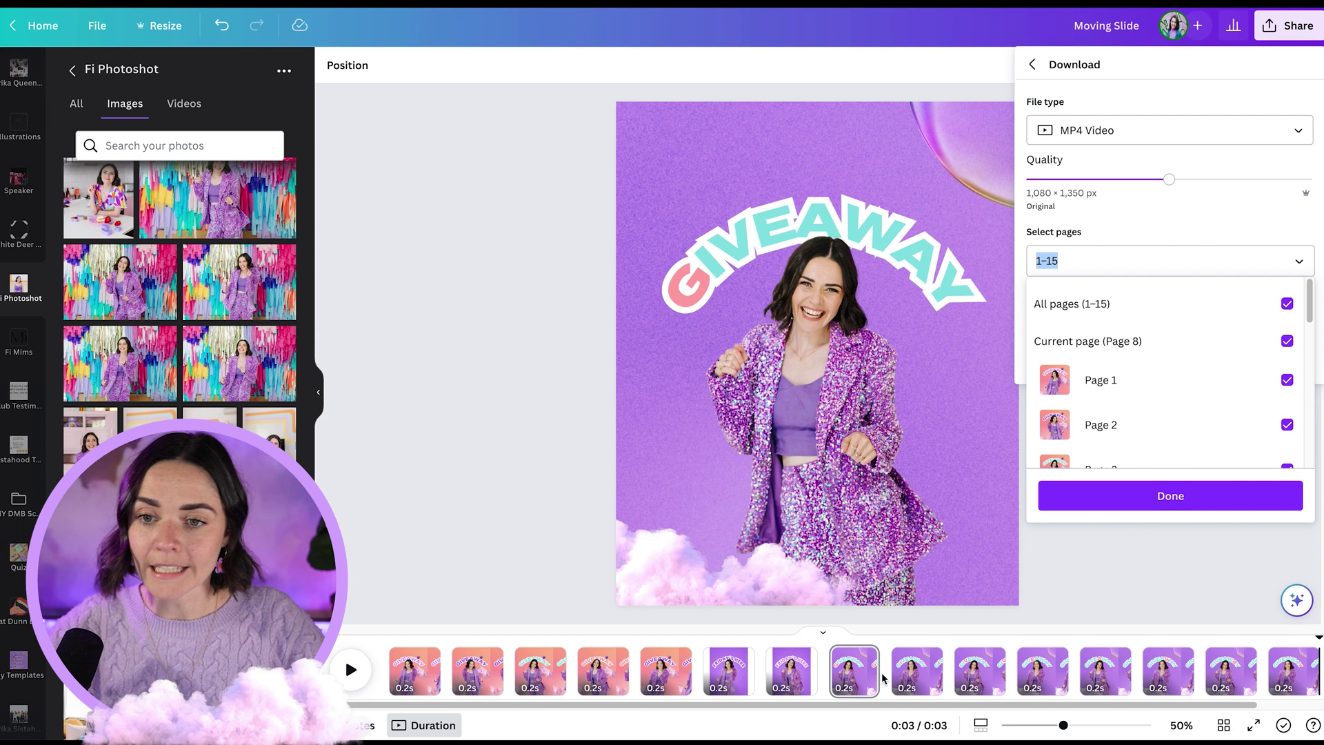
scroll(1268, 382, "down", 1)
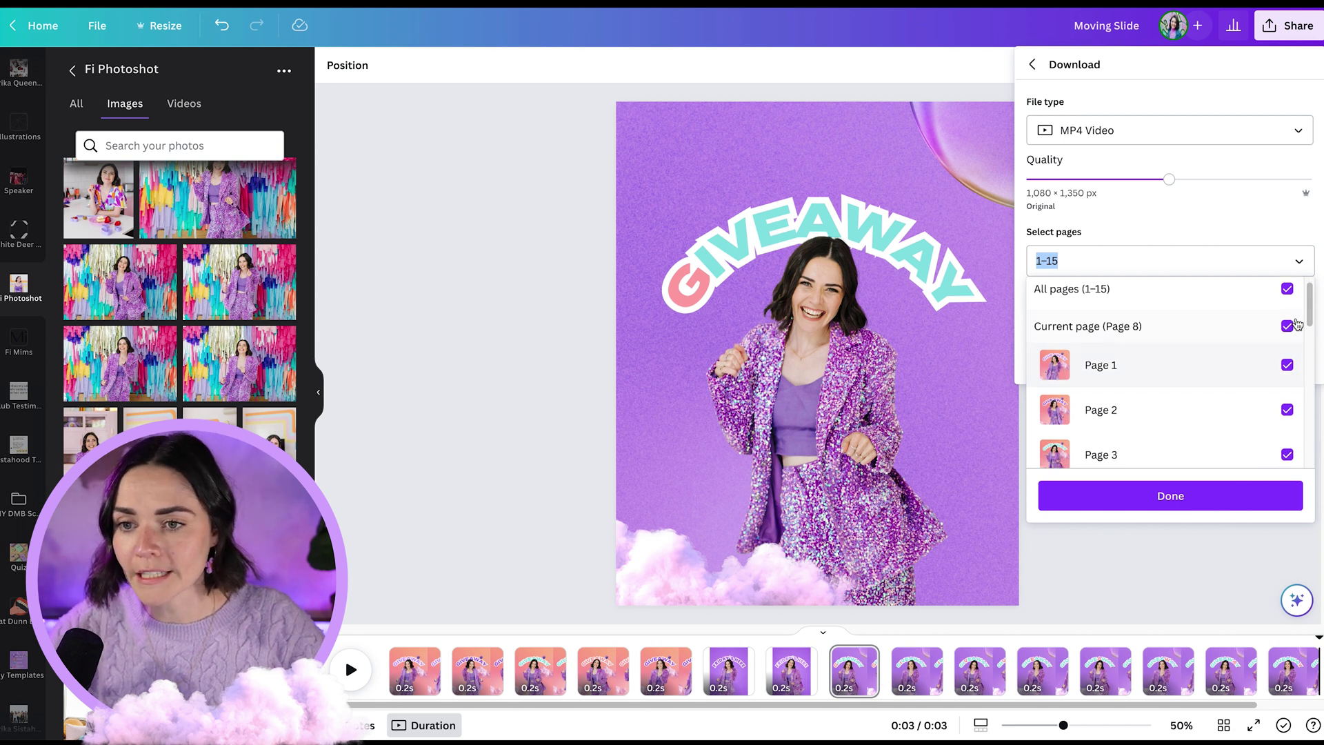
left_click(1286, 290)
scroll(1289, 349, "down", 3)
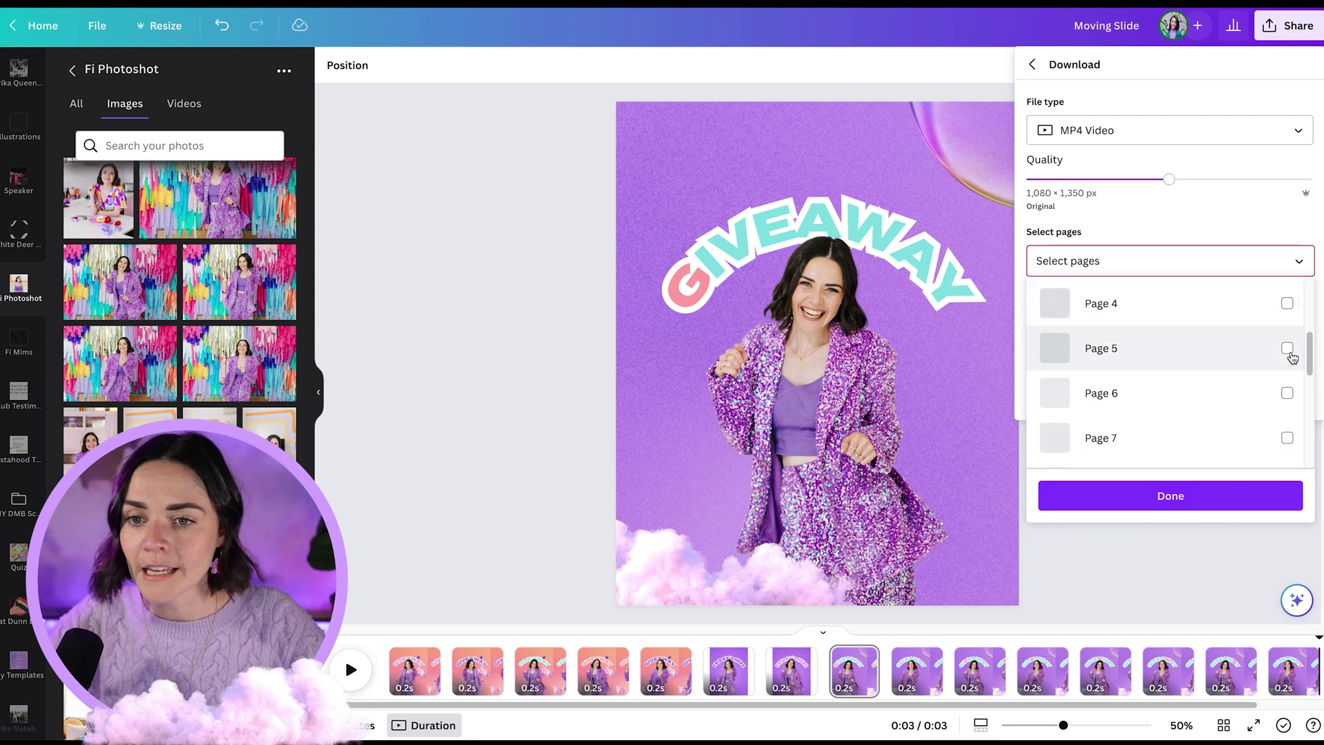
- Include pages 8, 9, 10 and 11 in the download selection
scroll(1293, 366, "down", 3)
left_click(1287, 391)
left_click(1286, 437)
scroll(1276, 384, "down", 2)
left_click(1286, 381)
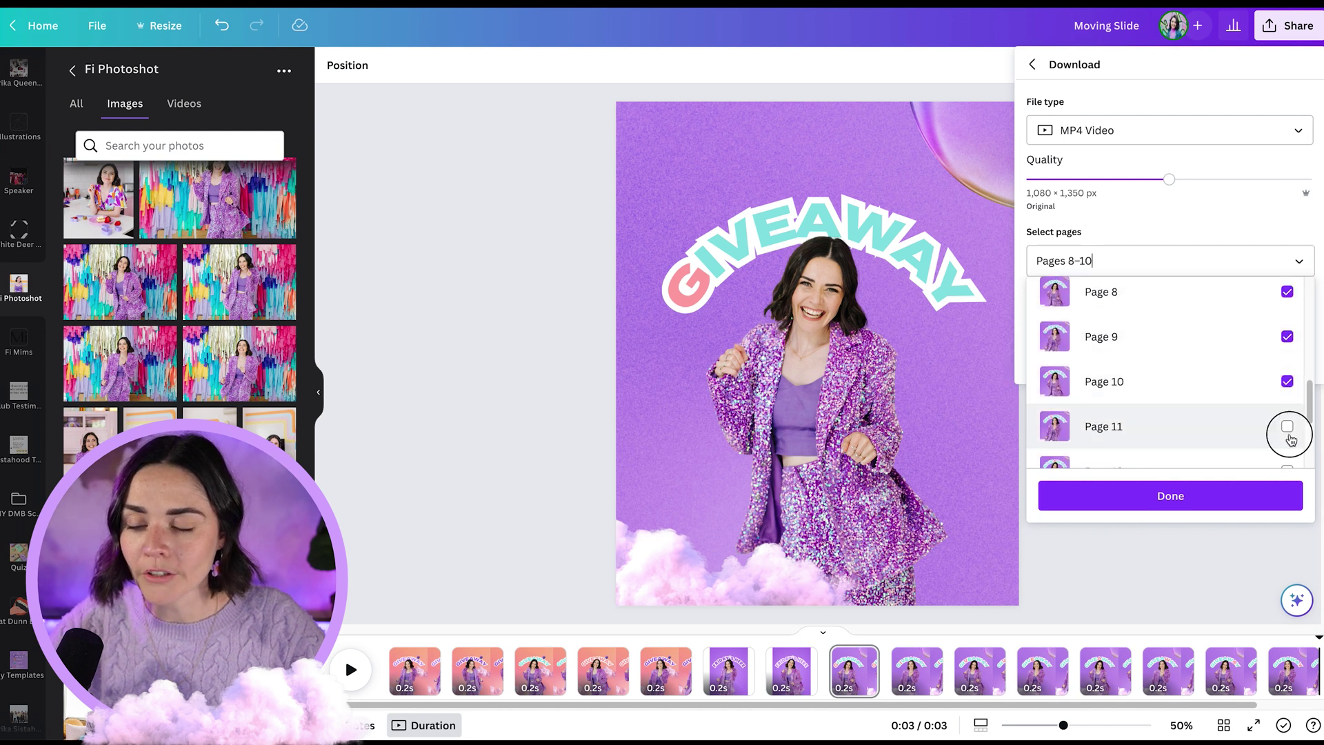
left_click(1285, 426)
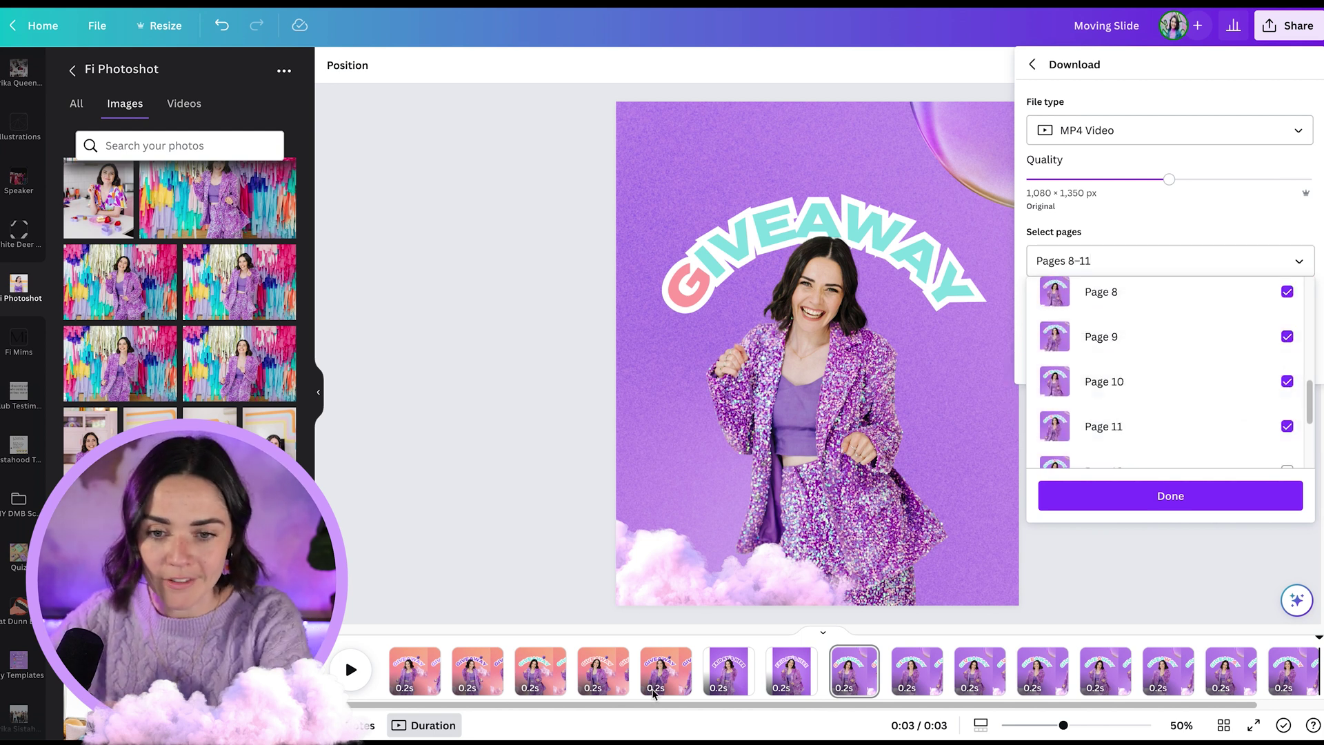
- Add pages 12 to 15 to the download selection and confirm the page range 8–15
scroll(1241, 386, "down", 2)
left_click(1287, 373)
scroll(1285, 381, "down", 1)
left_click(1287, 350)
left_click(1286, 395)
left_click(1287, 439)
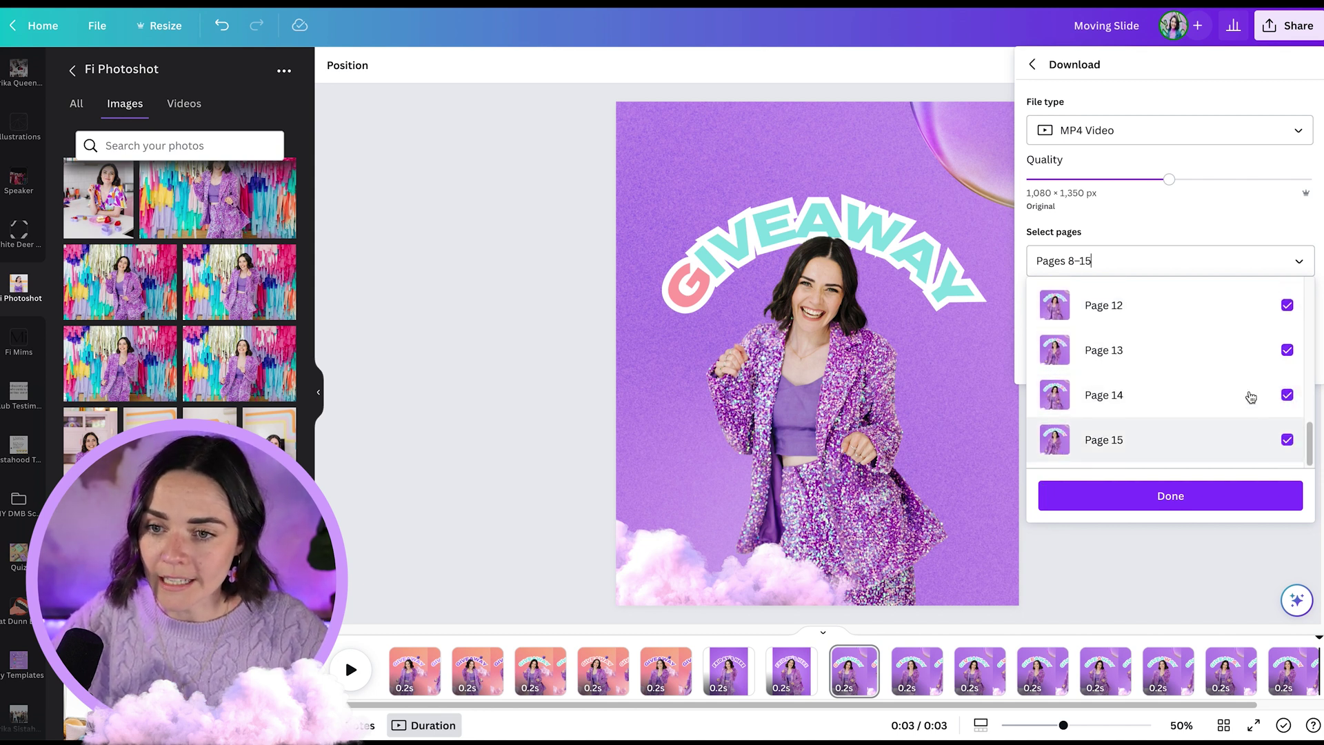
left_click(1202, 497)
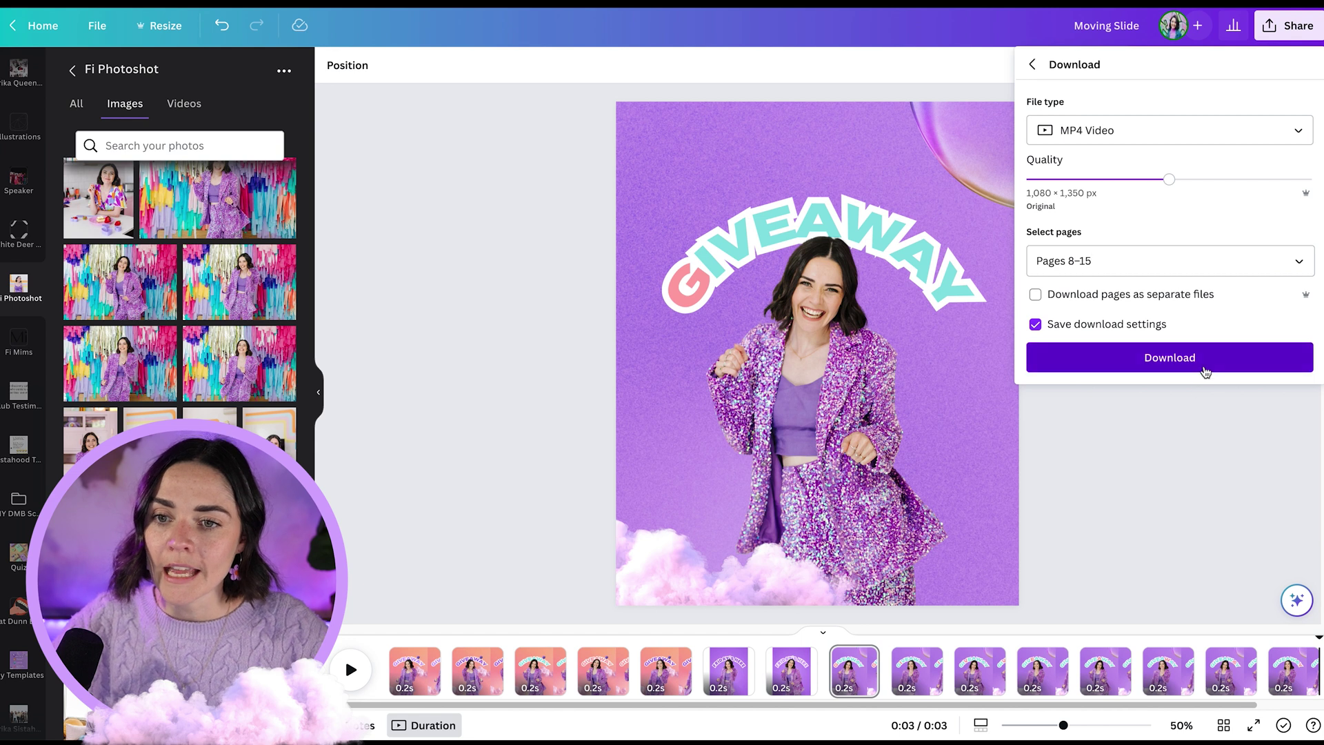
- Download the selected pages as an MP4 video and dismiss the download notice
left_click(1202, 364)
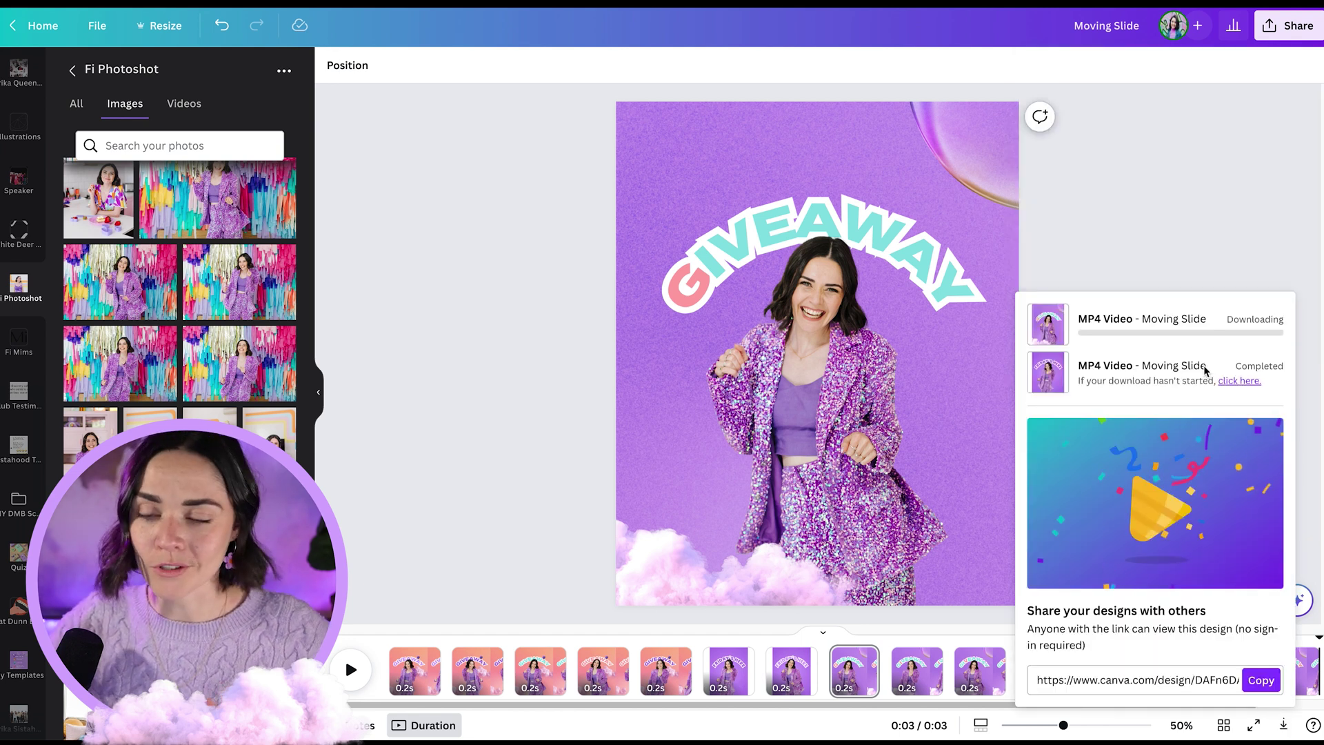
left_click(508, 494)
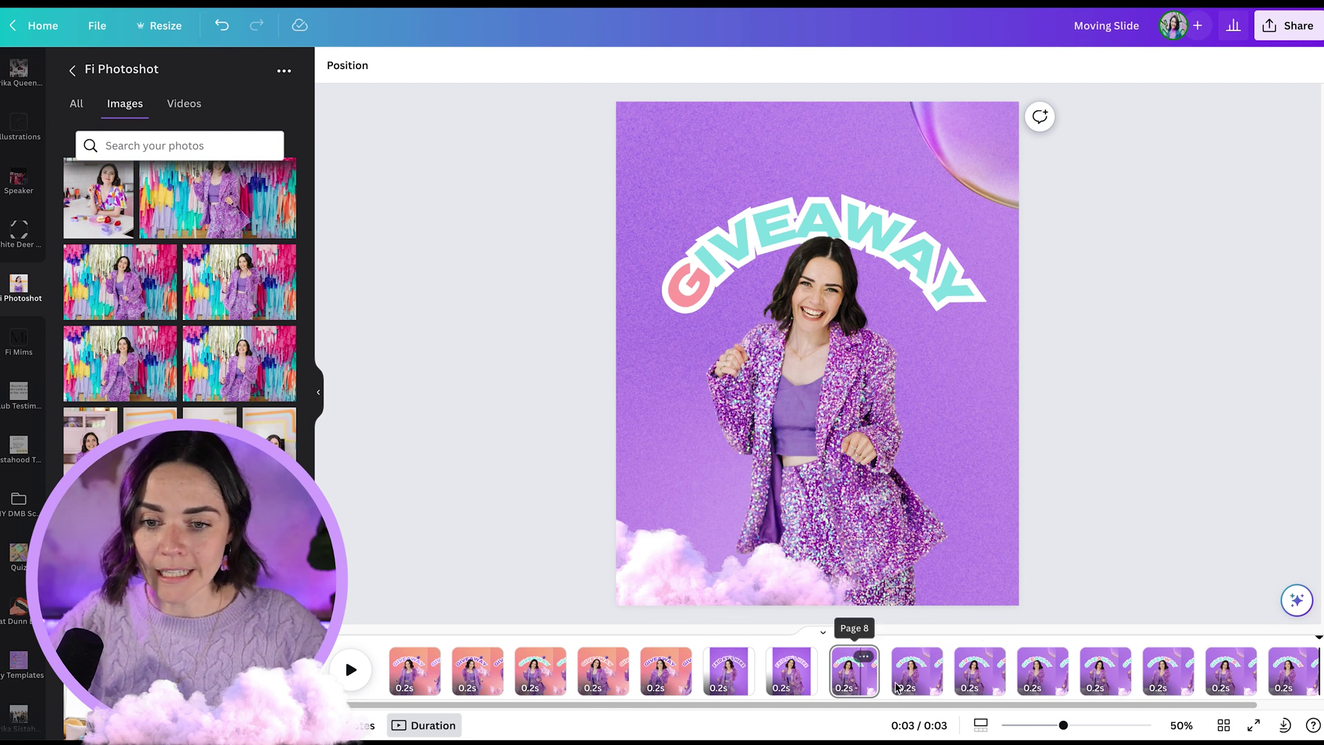
scroll(890, 683, "right", 1)
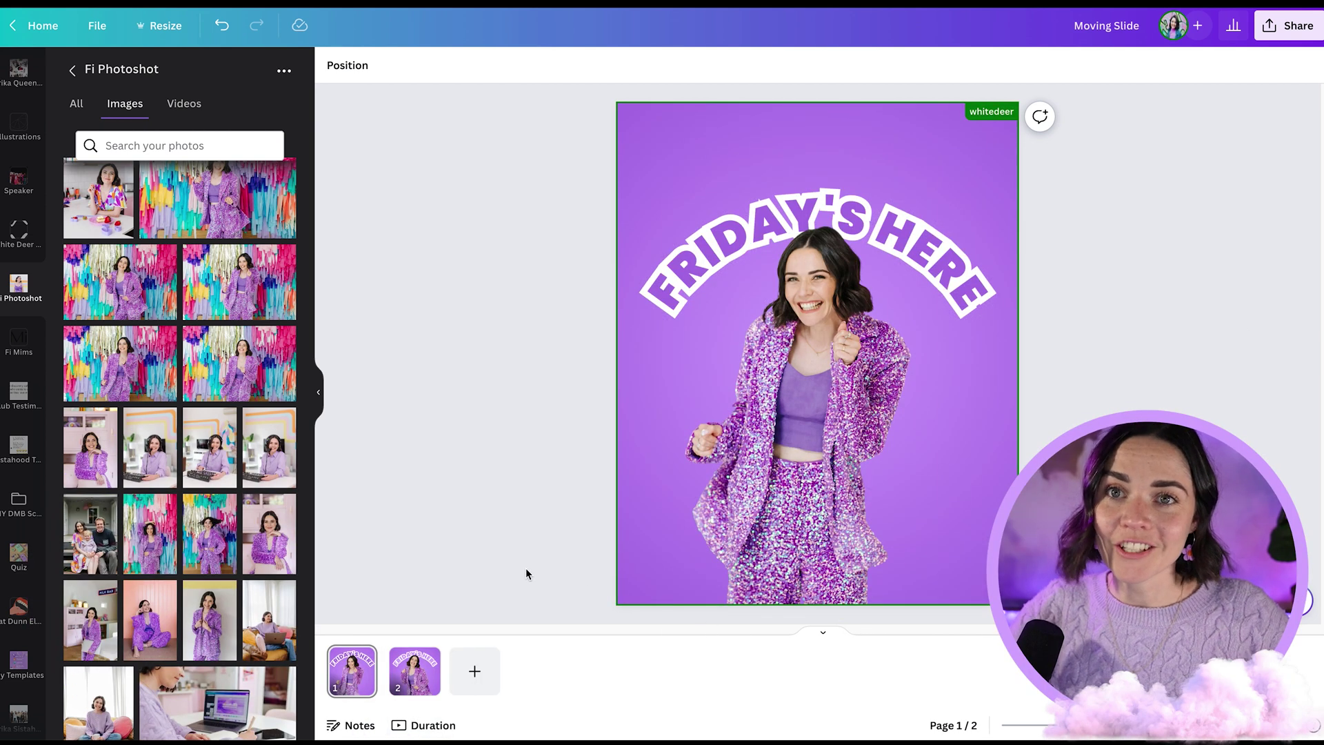
- Inspect the photo and curved title on the FRIDAY'S HERE page and compare it with the second page
left_click(831, 483)
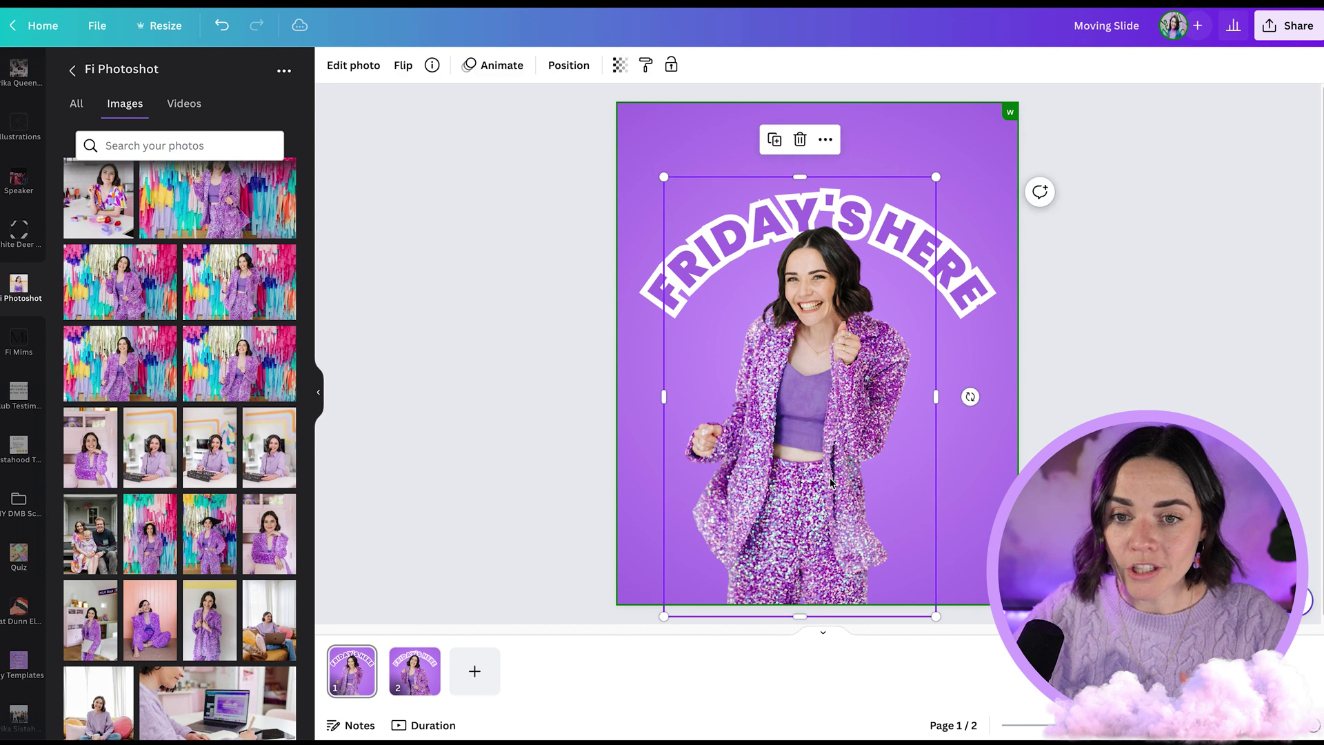
left_click(582, 437)
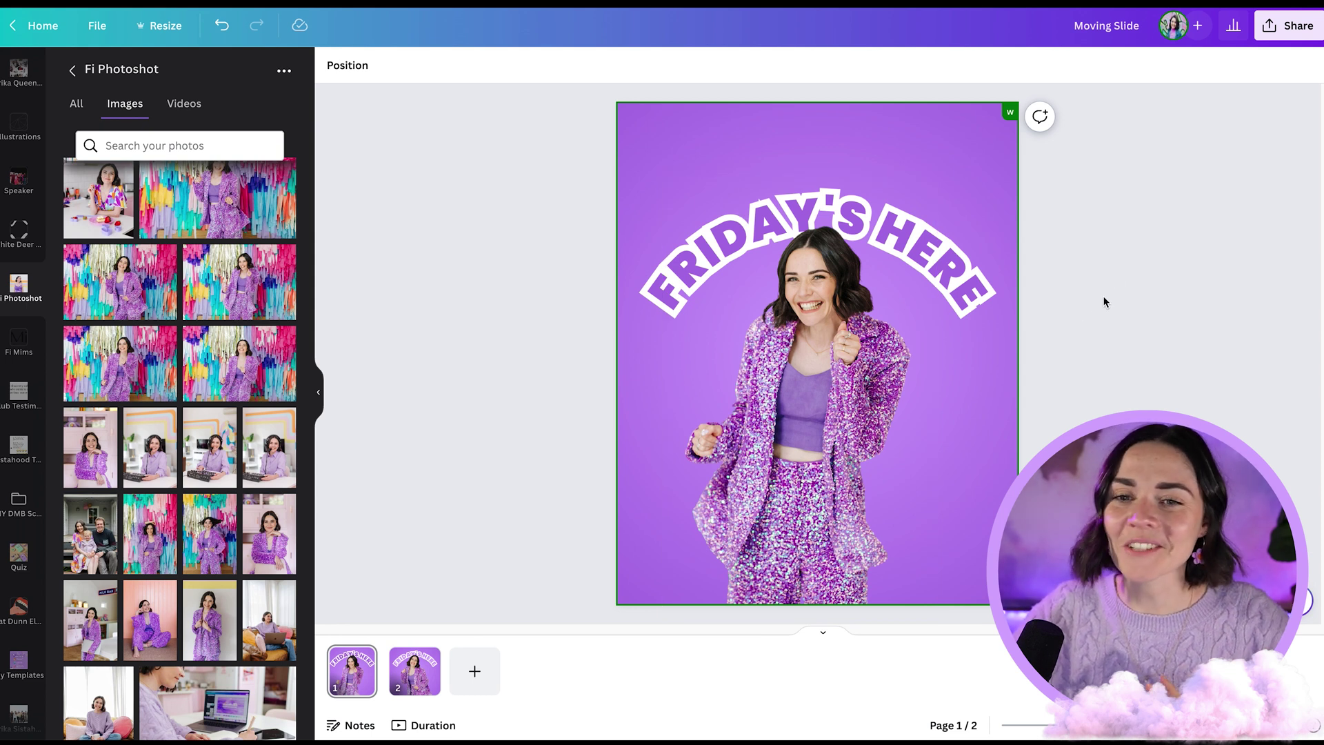
left_click(655, 297)
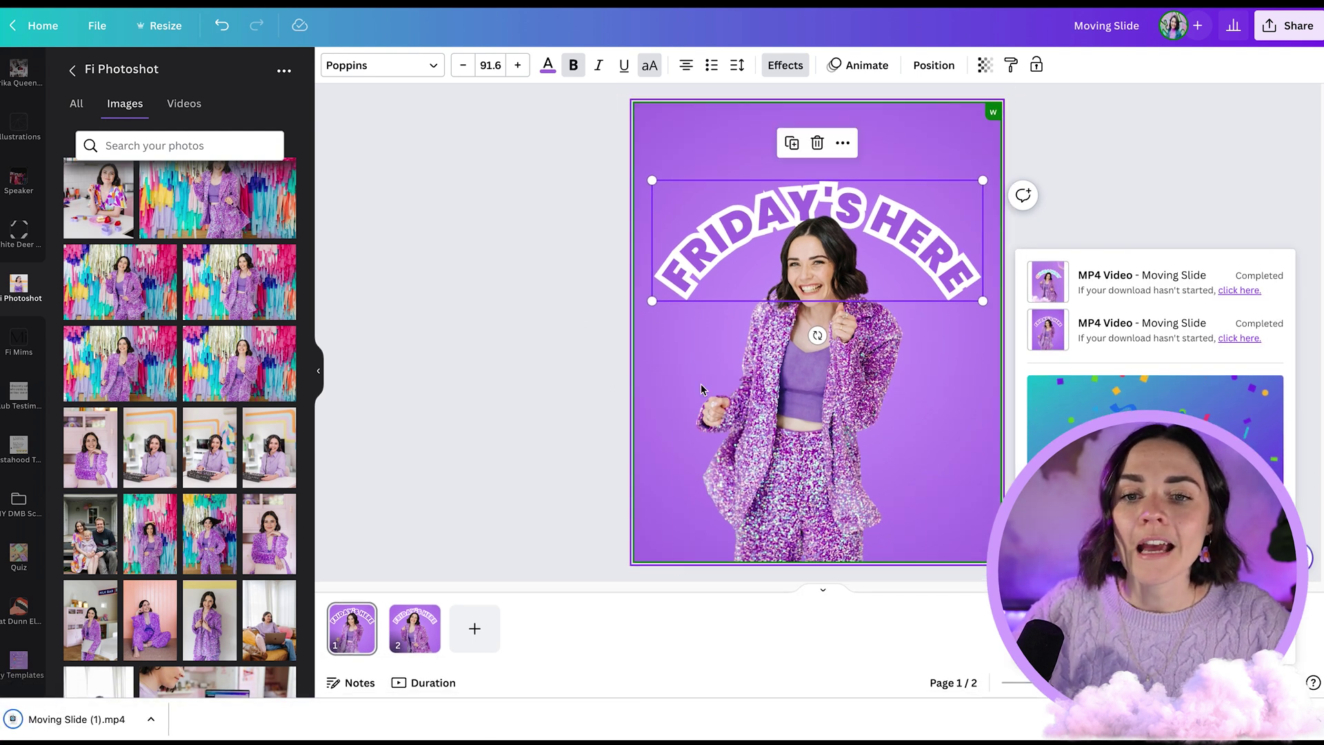
left_click(414, 642)
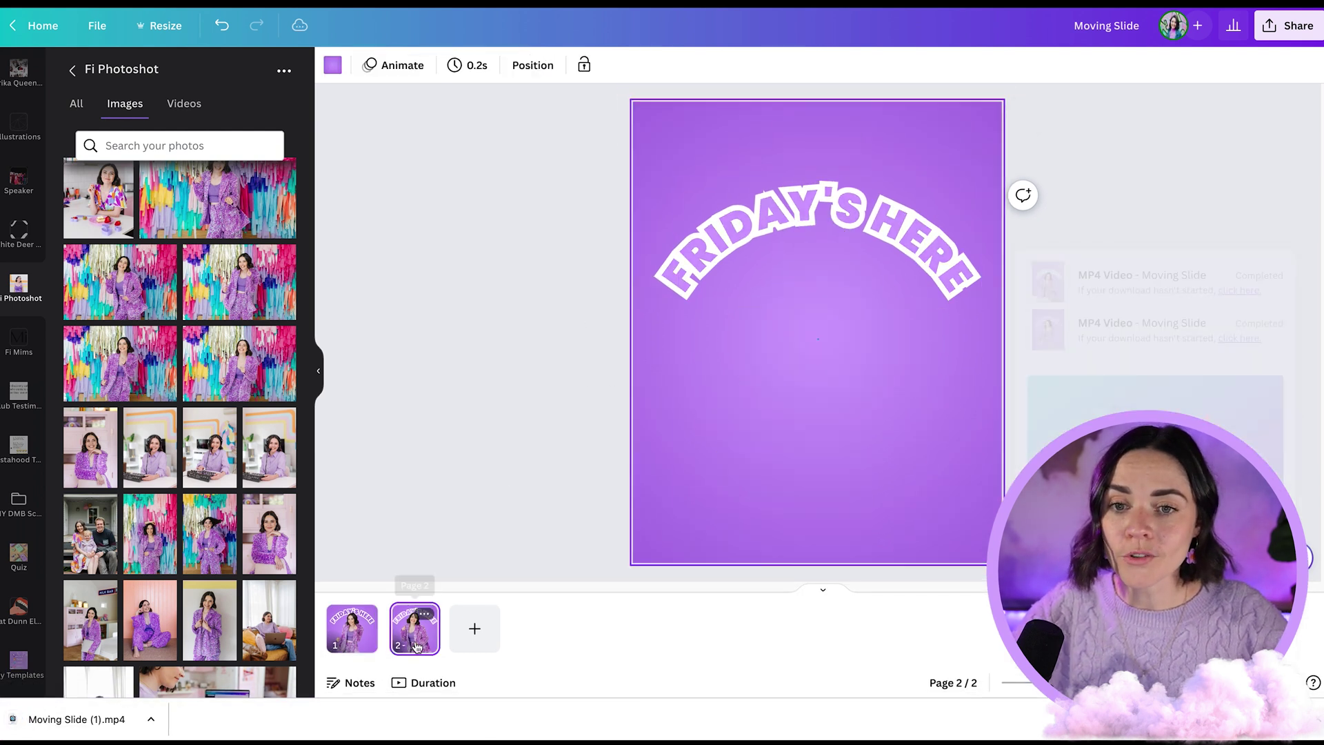
left_click(351, 638)
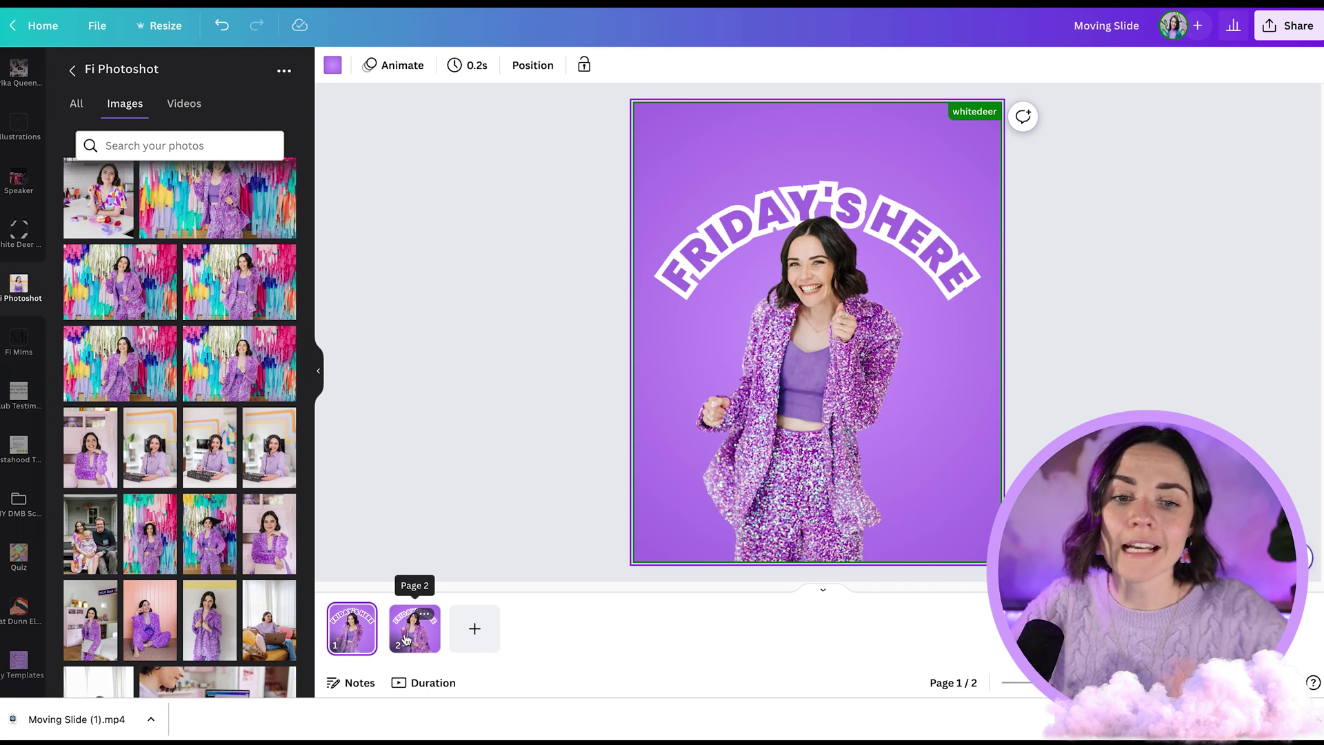
left_click(413, 643)
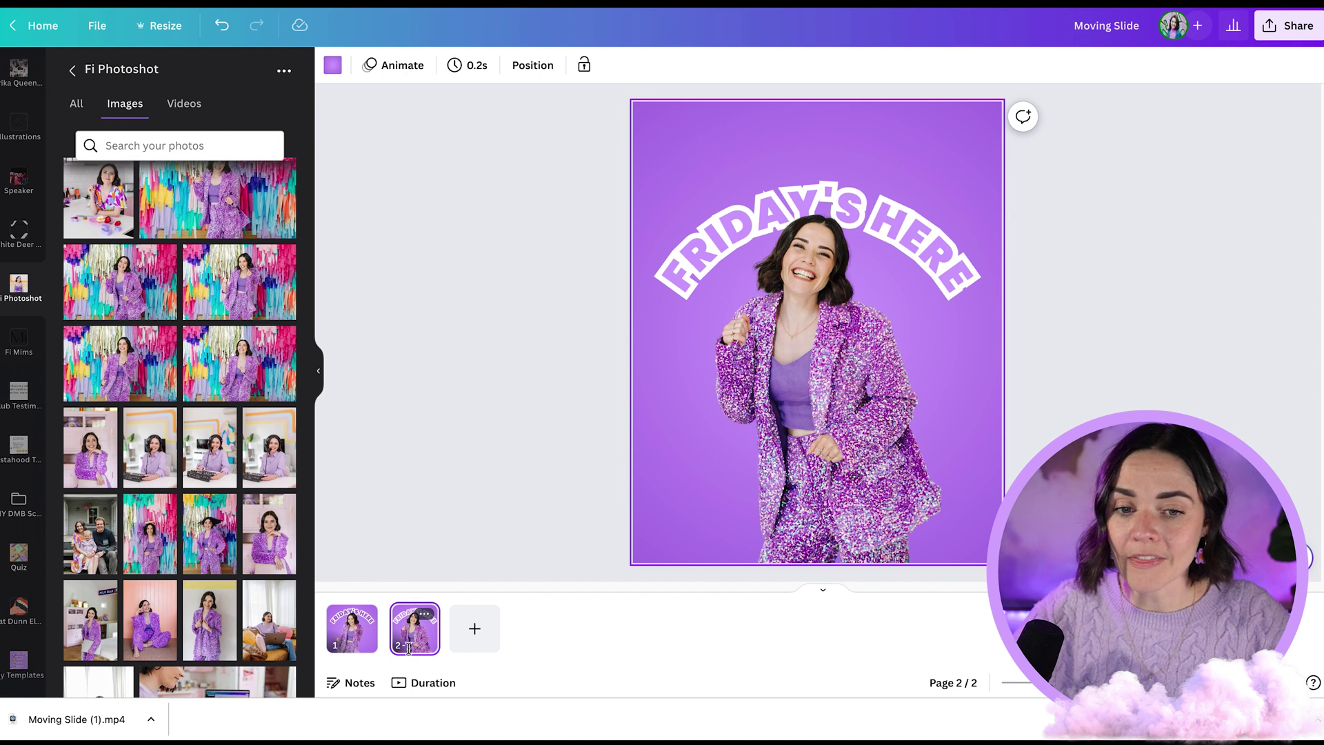
key("Delete")
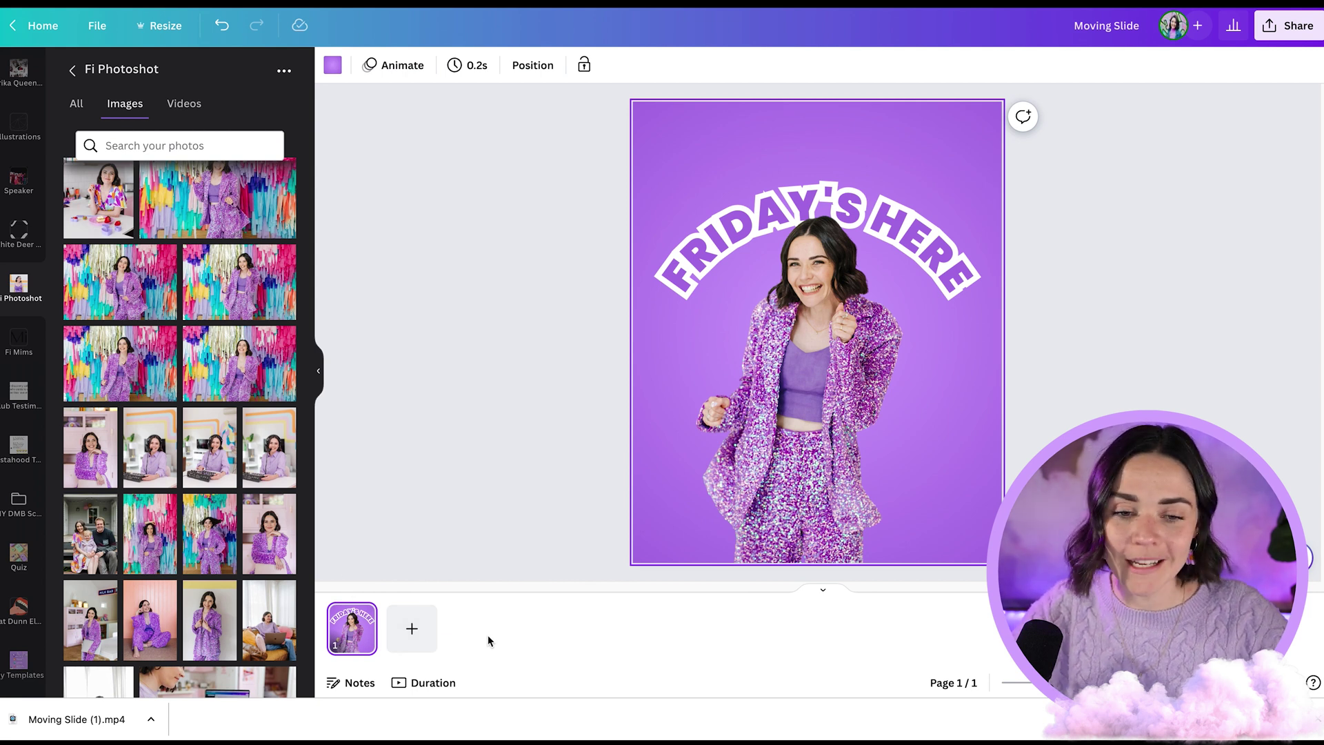
key("ctrl+z")
- Open the downloaded video Moving Slide (1).mp4, centre its player window, and play the giveaway animation repeatedly
left_click(76, 719)
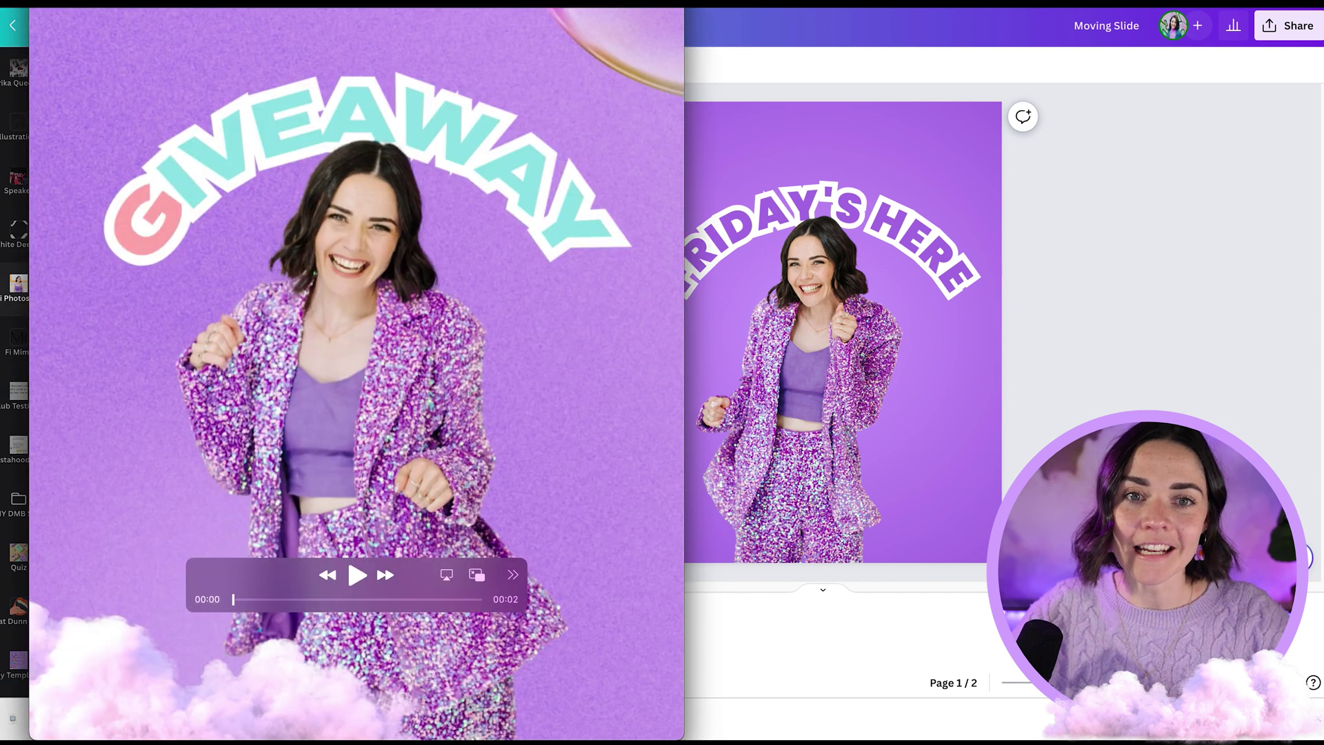
left_click_drag(347, 538, 658, 538)
left_click(669, 576)
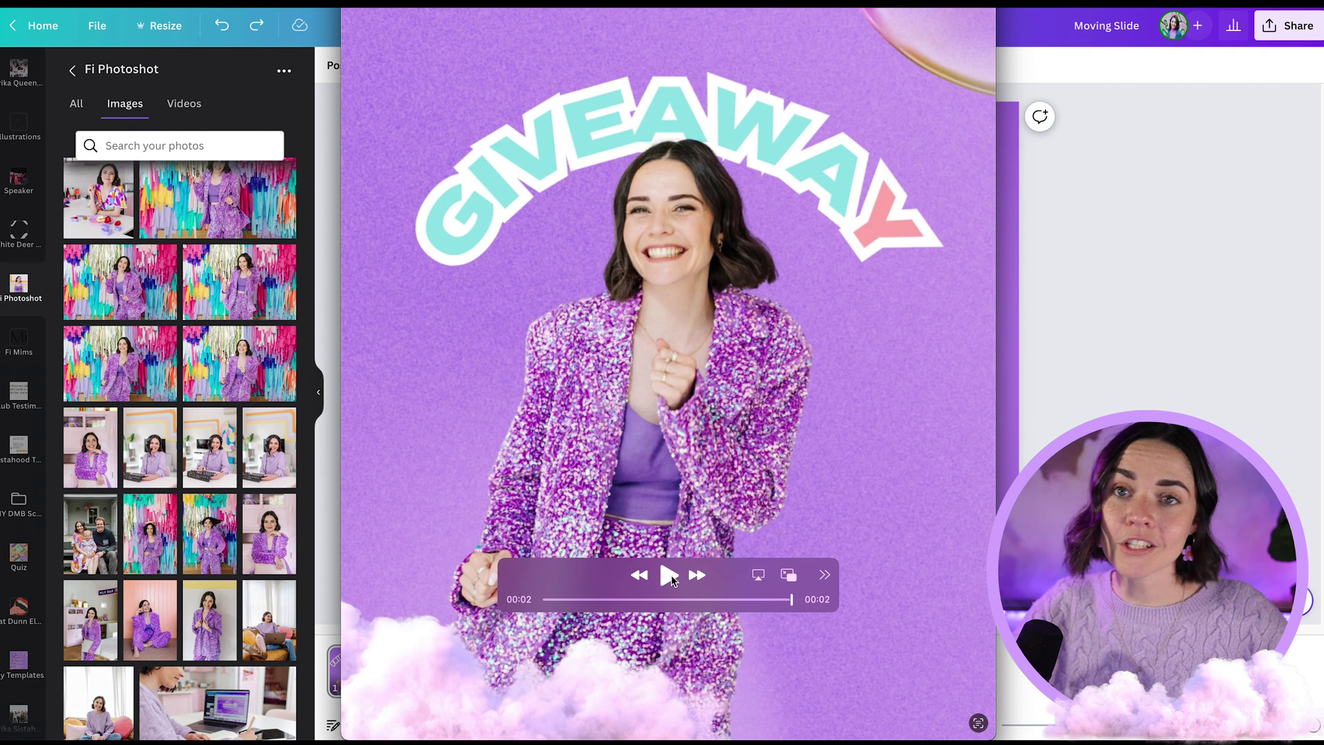
left_click(667, 575)
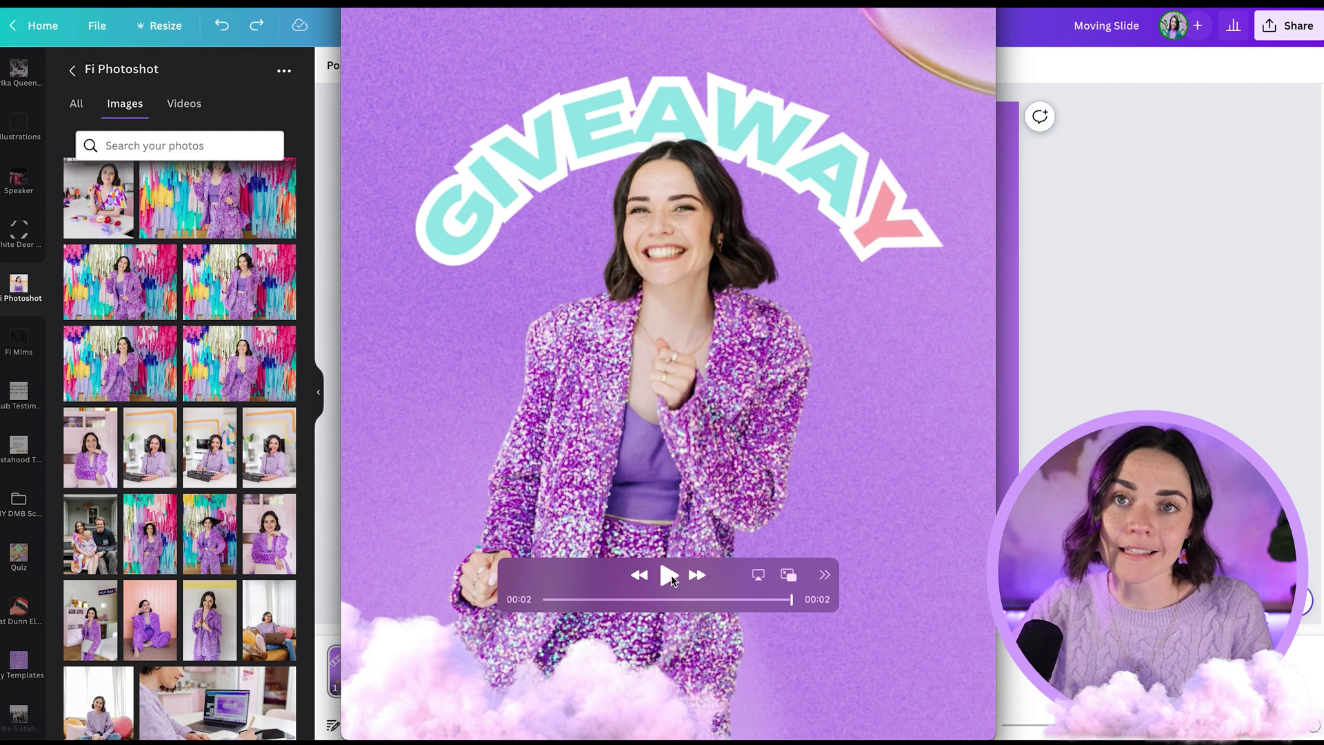
left_click(669, 575)
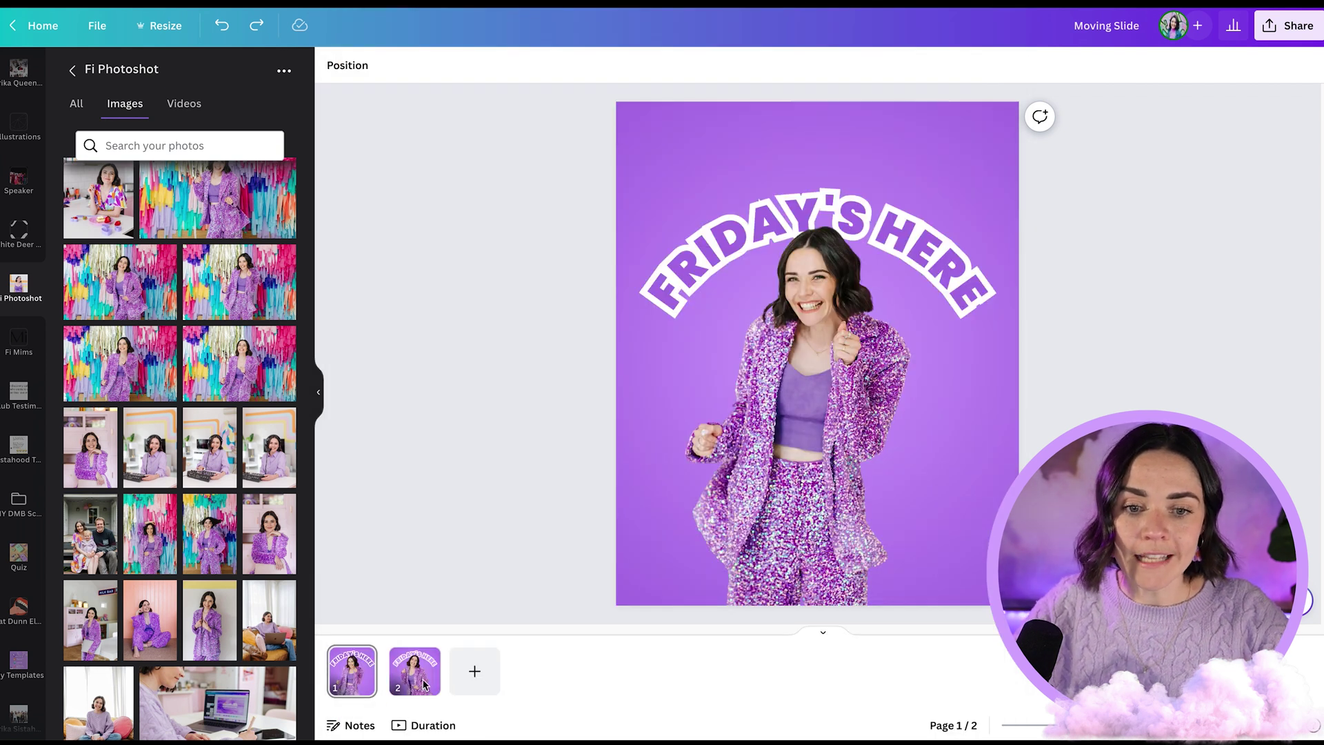
- Select both FRIDAY'S HERE pages and duplicate the whole set repeatedly until the design has 16 pages
left_click(424, 685, "shift")
right_click(420, 682)
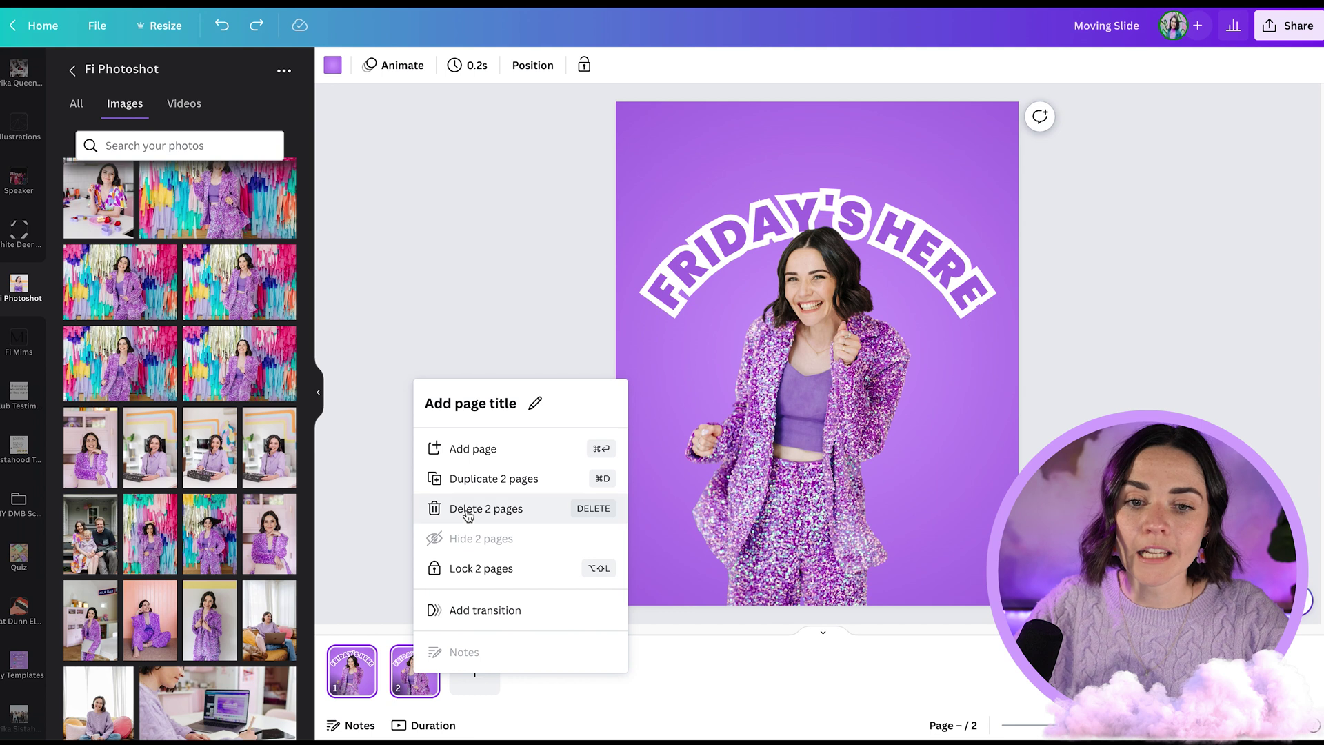
left_click(475, 479)
right_click(533, 676)
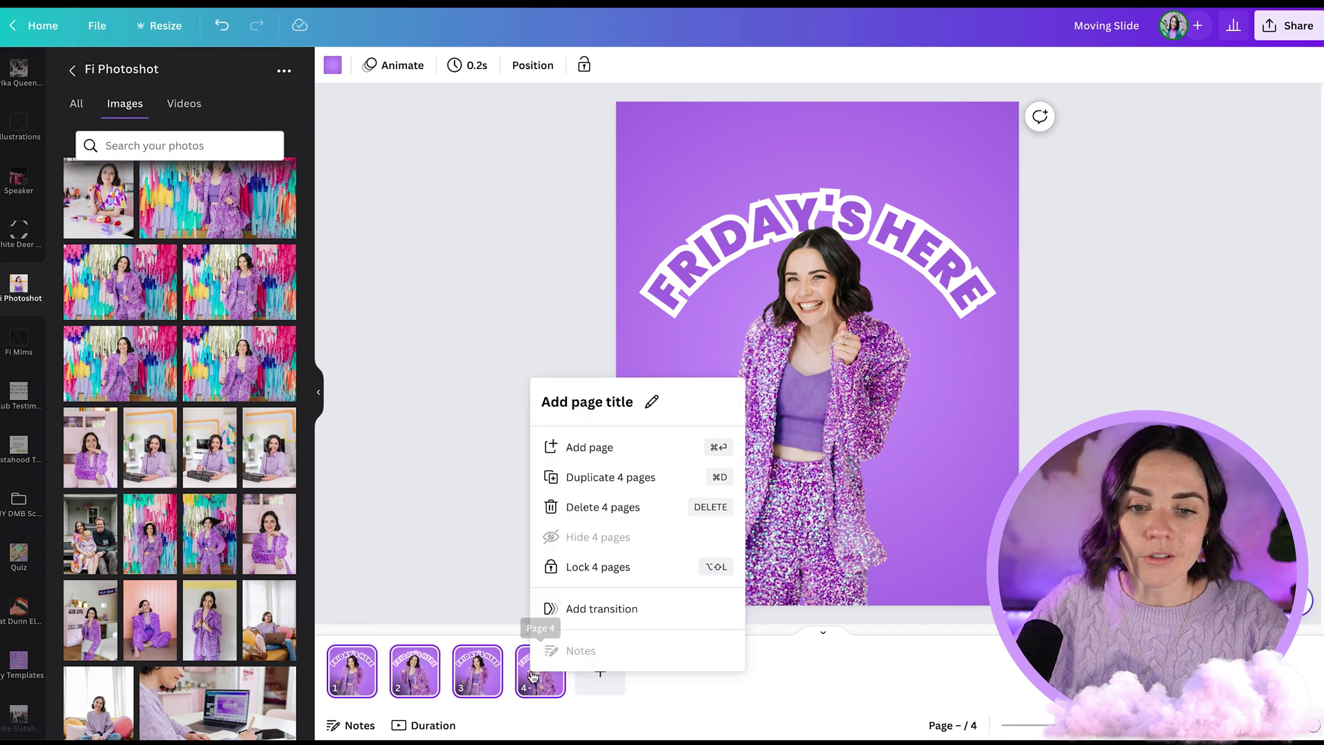
left_click(573, 477)
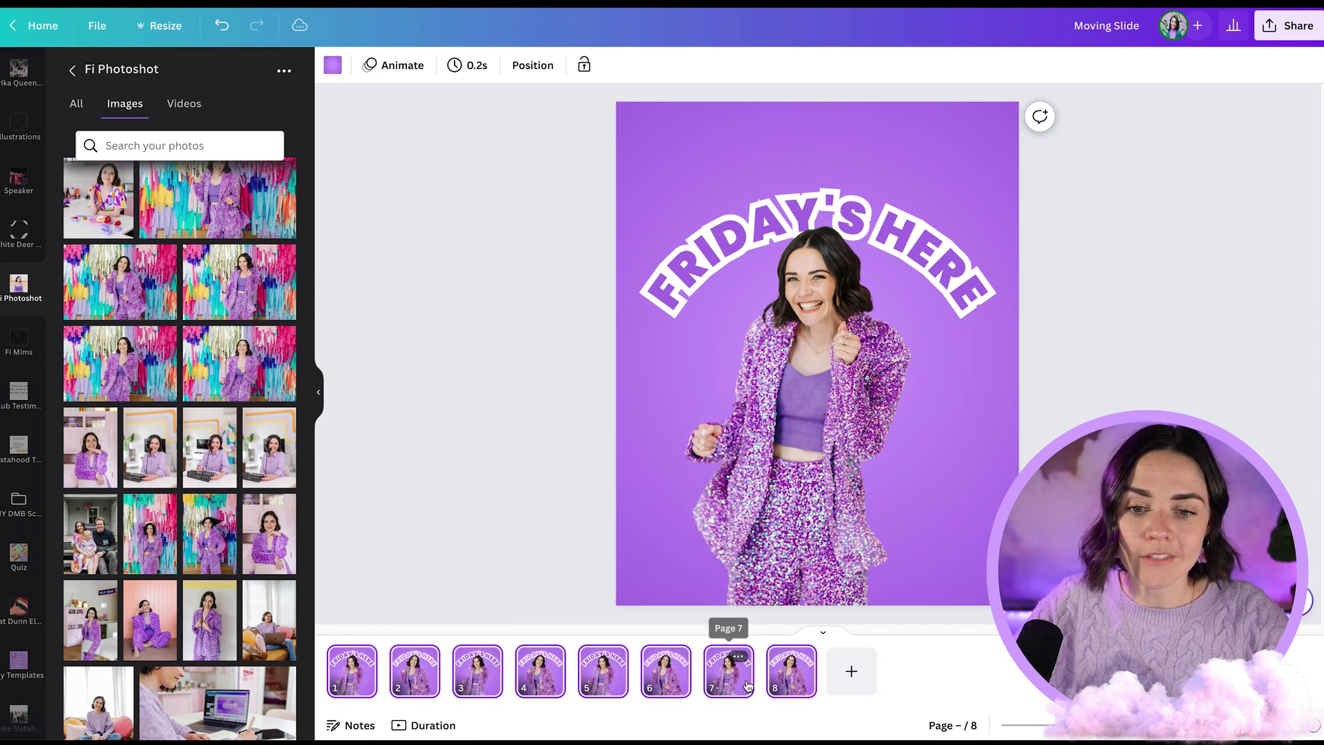
right_click(791, 677)
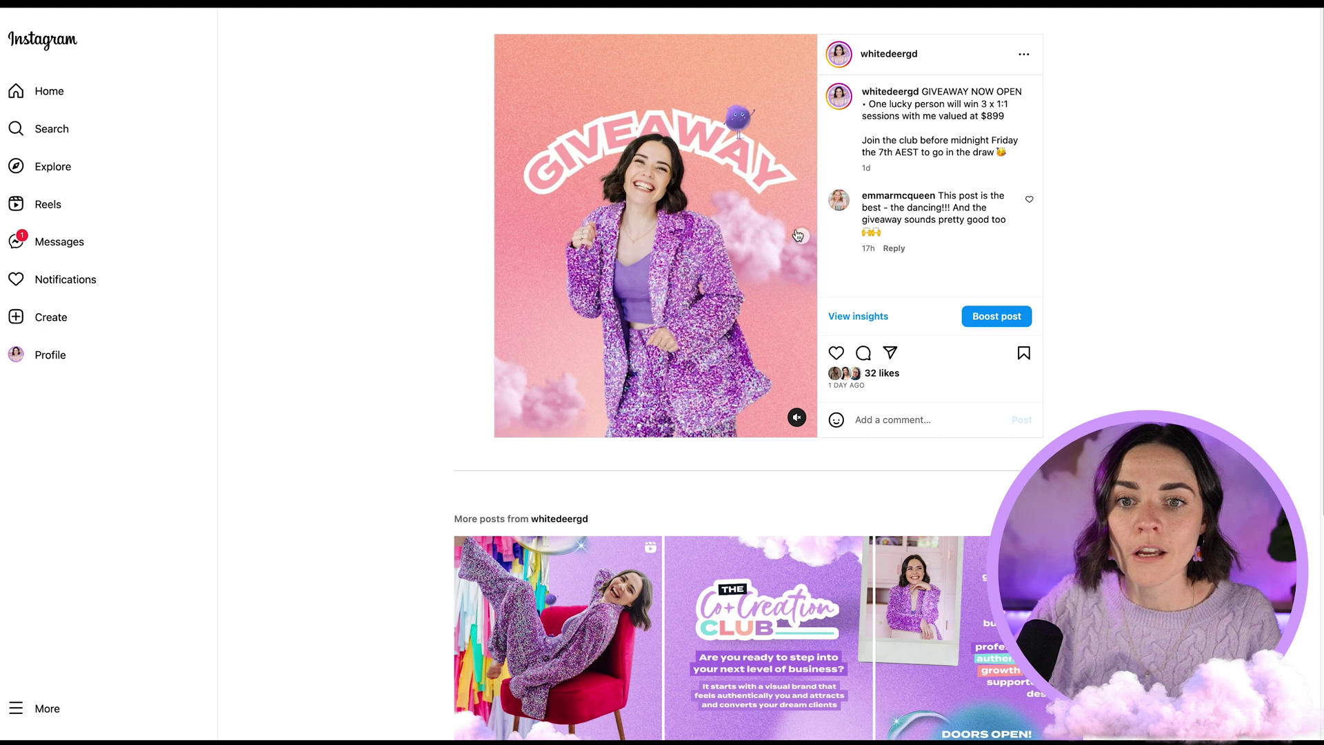
- Step through the Instagram giveaway post's carousel from the first slide to the closing GIVEAWAY slide
left_click(801, 236)
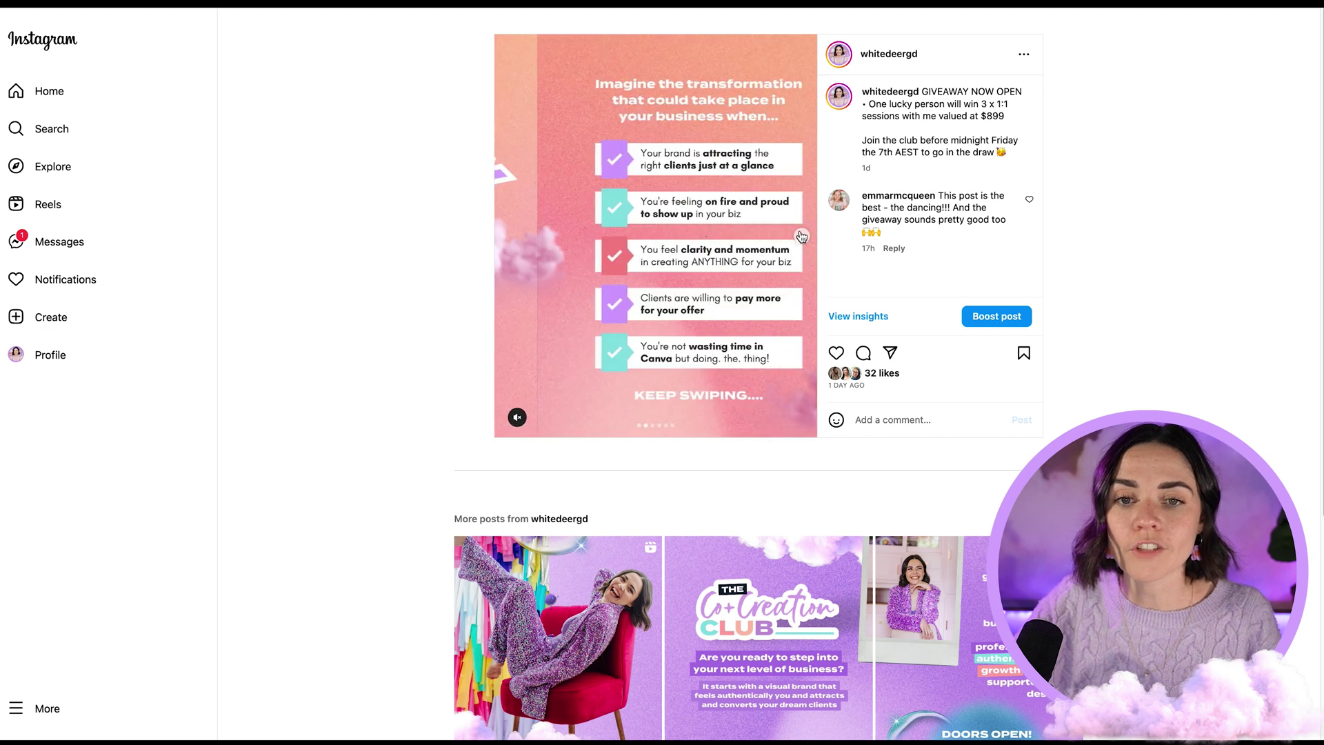
left_click(801, 237)
left_click(801, 237)
left_click(801, 236)
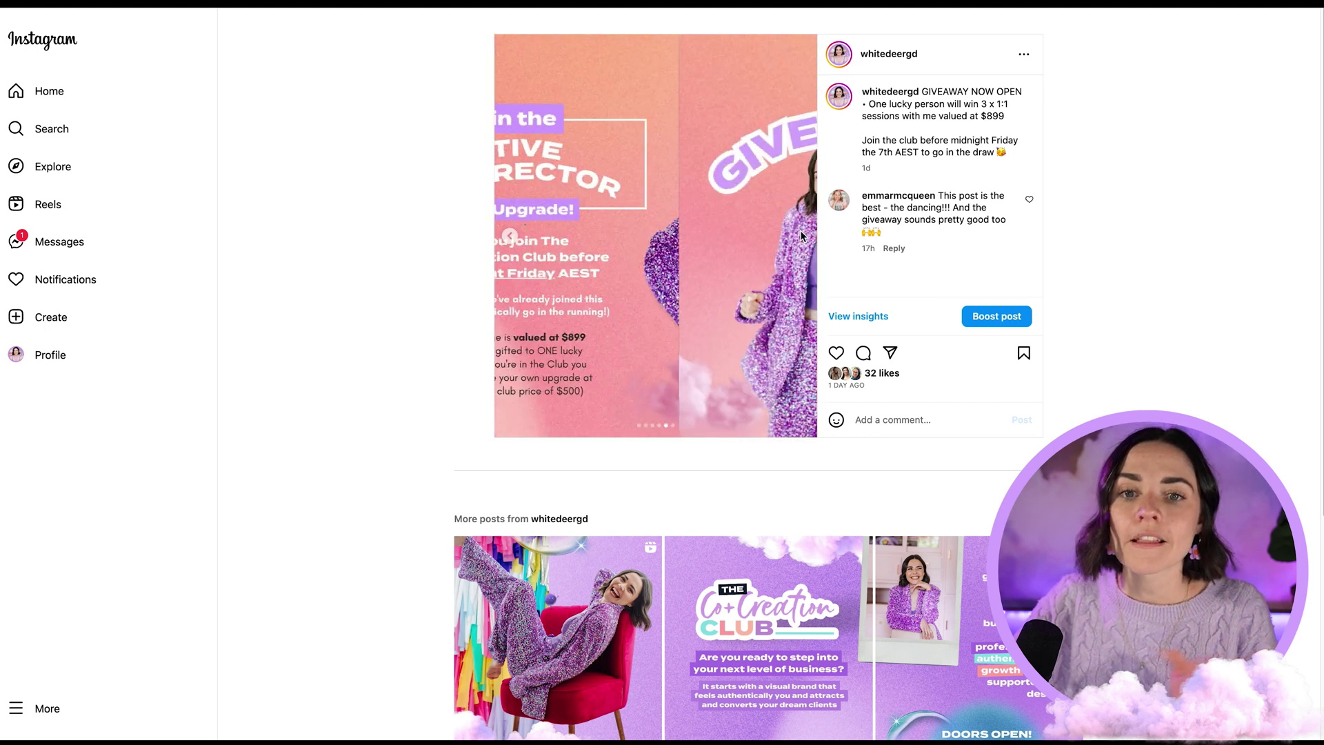
left_click(801, 236)
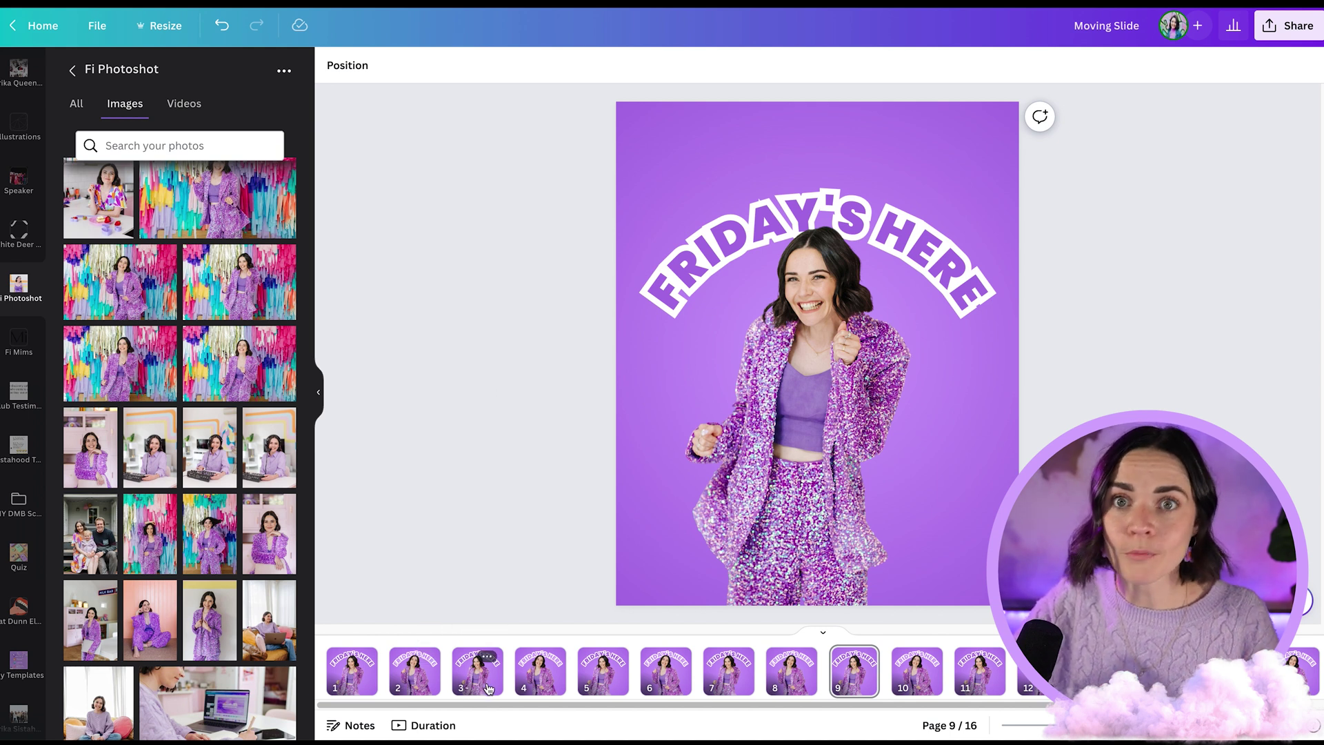
- Return to page 1 of the 16-page FRIDAY'S HERE design
left_click(376, 679)
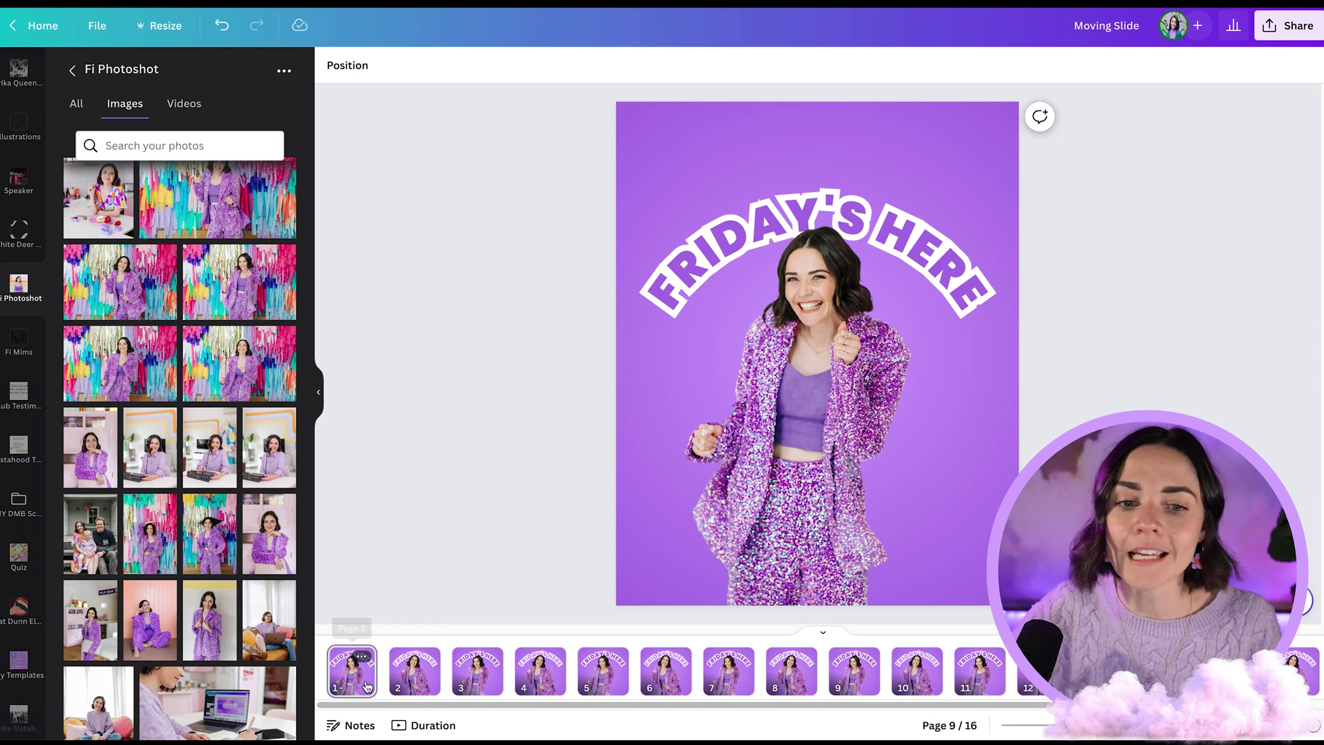